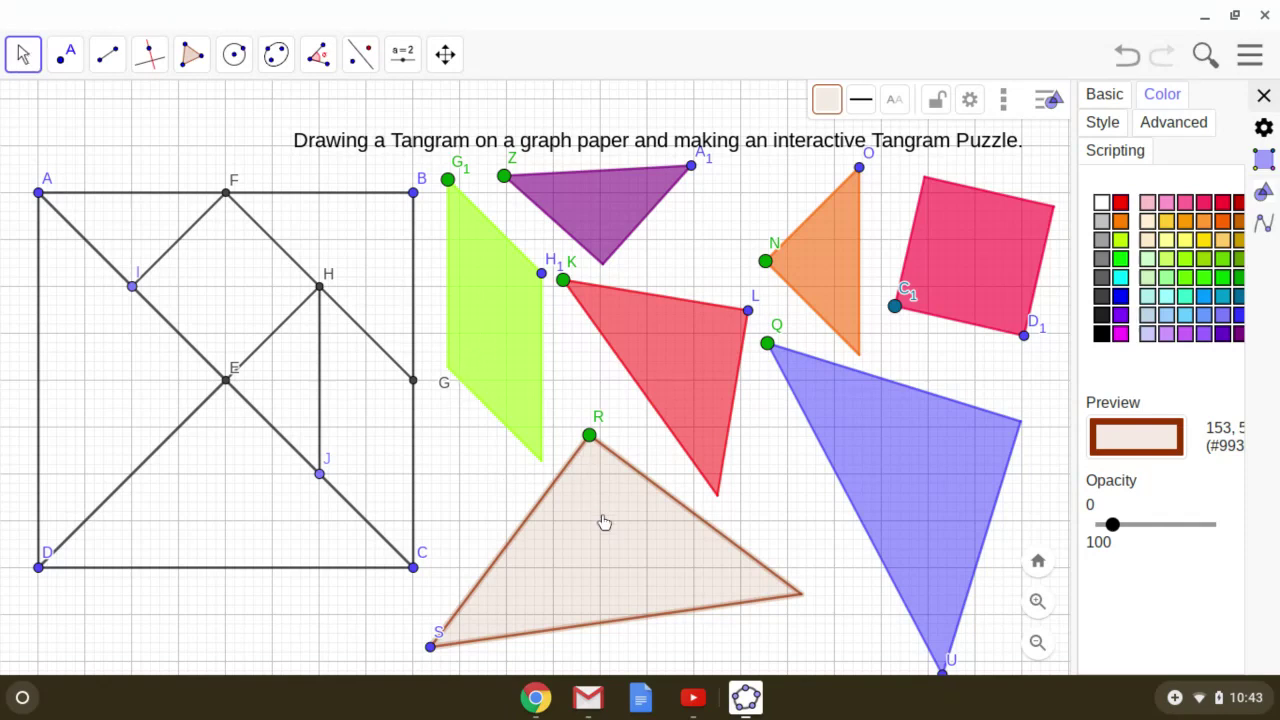
- Reposition the beige, blue, red, purple and orange triangles, bringing the red triangle's L to Q
{"action": "left_click_drag", "start_coordinate": [608, 491], "coordinate": [612, 460]}
{"action": "left_click_drag", "start_coordinate": [601, 514], "coordinate": [591, 560]}
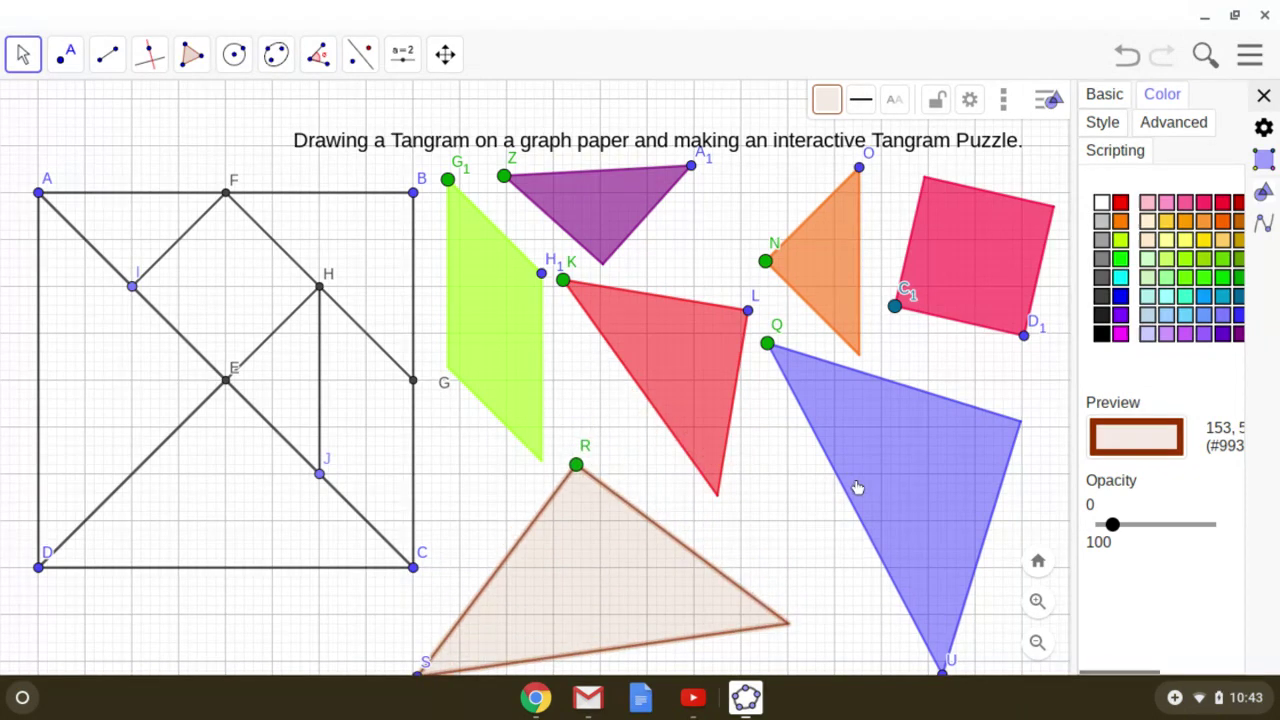
{"action": "mouse_move", "coordinate": [854, 489]}
{"action": "left_mouse_down"}
{"action": "mouse_move", "coordinate": [831, 517]}
{"action": "mouse_move", "coordinate": [900, 460]}
{"action": "mouse_move", "coordinate": [849, 511]}
{"action": "left_mouse_up"}
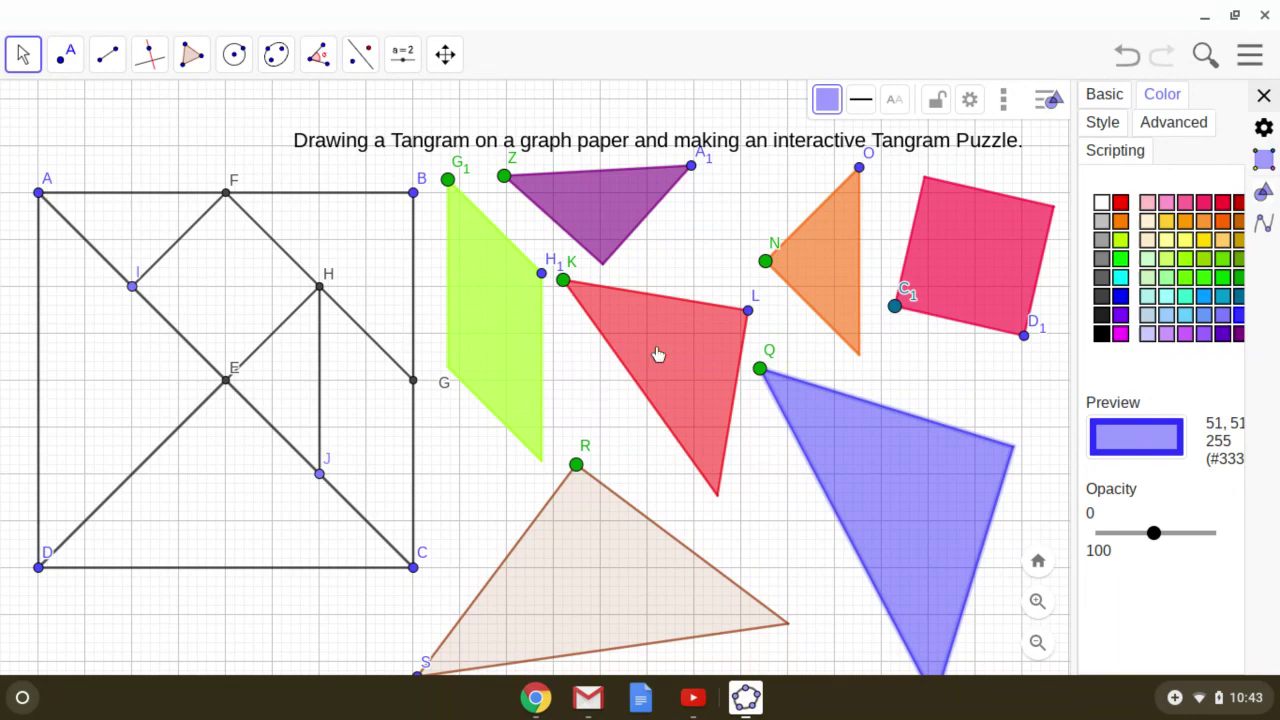
{"action": "left_click_drag", "start_coordinate": [660, 353], "coordinate": [664, 382]}
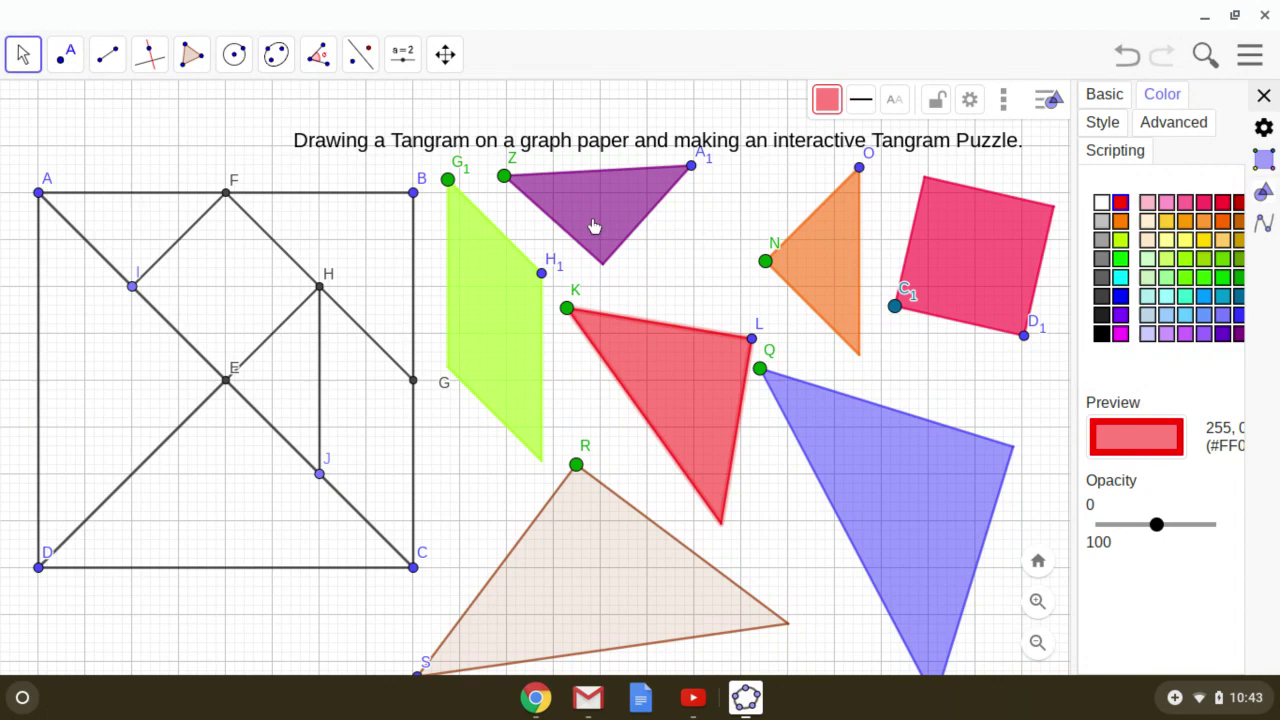
{"action": "left_click_drag", "start_coordinate": [594, 226], "coordinate": [626, 240]}
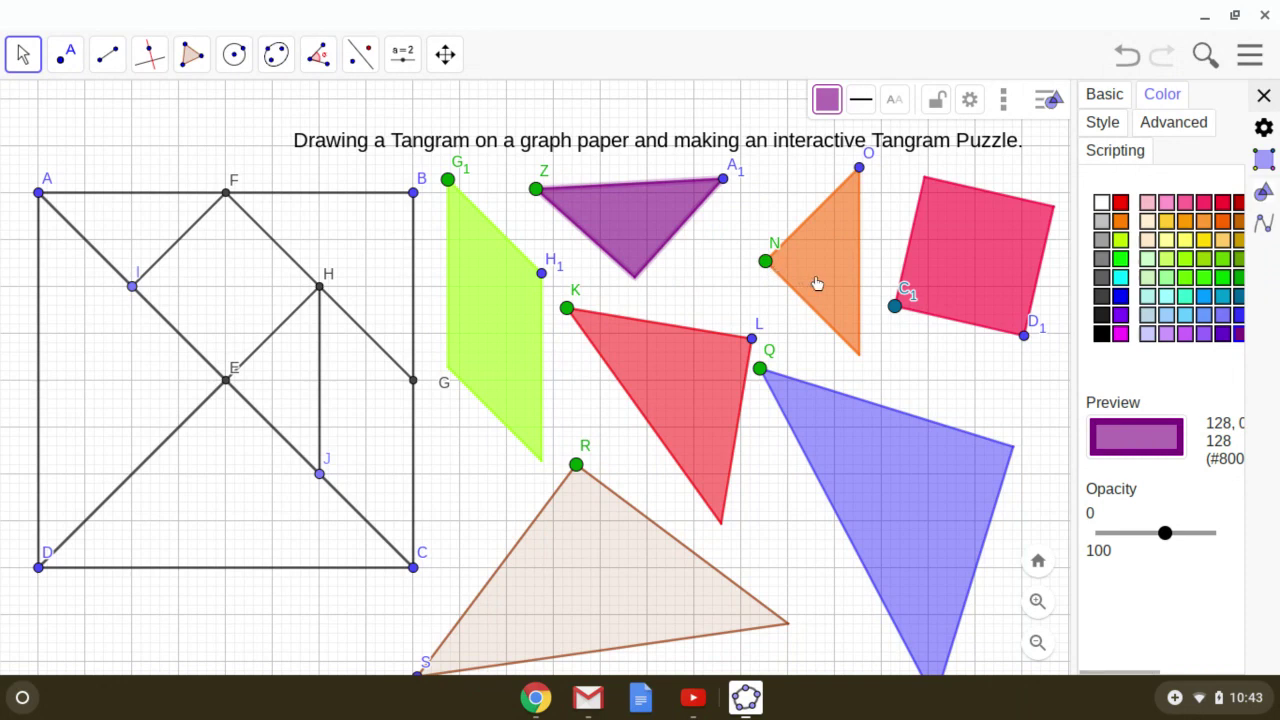
{"action": "left_click_drag", "start_coordinate": [817, 283], "coordinate": [767, 283]}
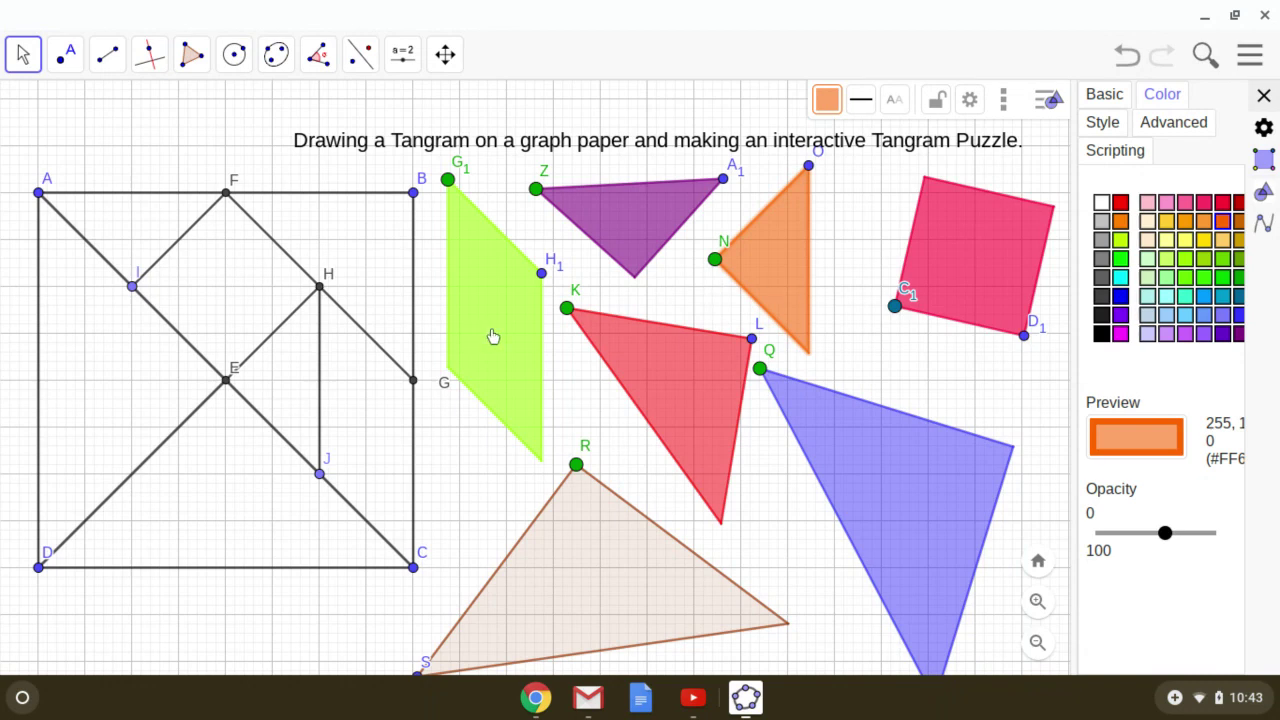
- Shift the green parallelogram up-left and the pink square left and down
{"action": "mouse_move", "coordinate": [493, 336]}
{"action": "left_mouse_down"}
{"action": "mouse_move", "coordinate": [446, 309]}
{"action": "mouse_move", "coordinate": [523, 349]}
{"action": "mouse_move", "coordinate": [486, 313]}
{"action": "mouse_move", "coordinate": [510, 348]}
{"action": "mouse_move", "coordinate": [502, 318]}
{"action": "left_mouse_up"}
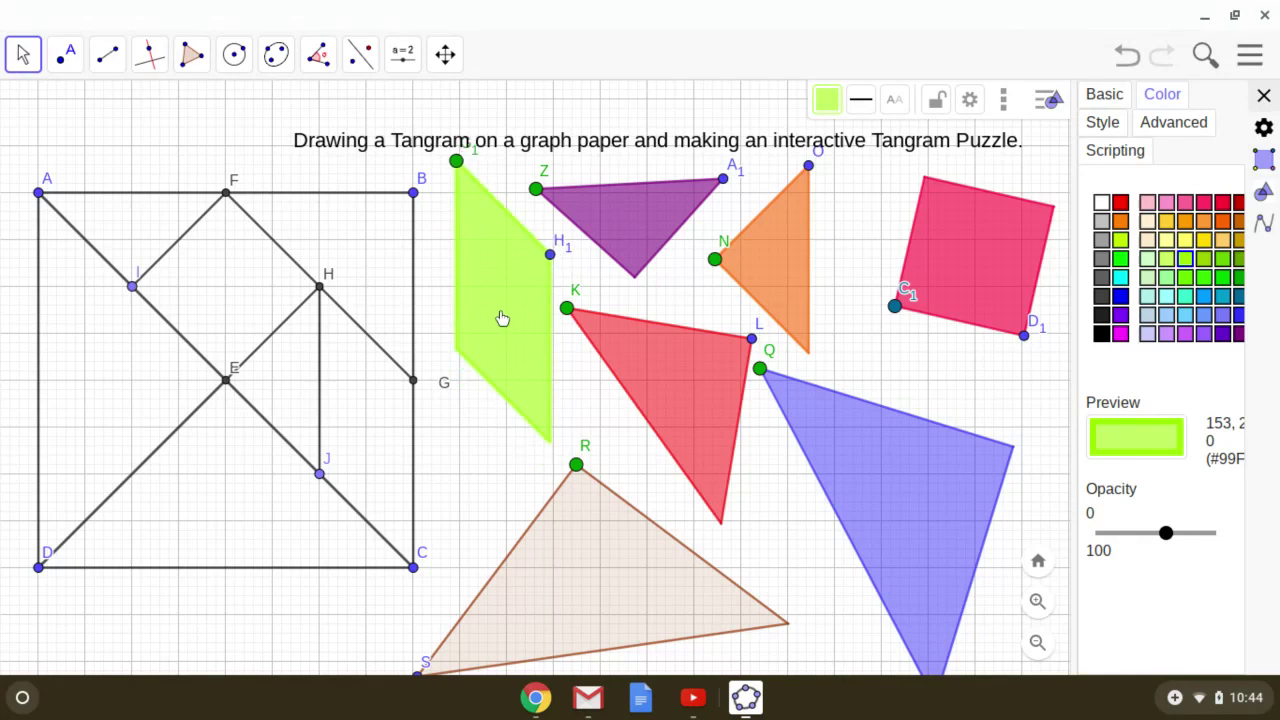
{"action": "left_click", "coordinate": [974, 257]}
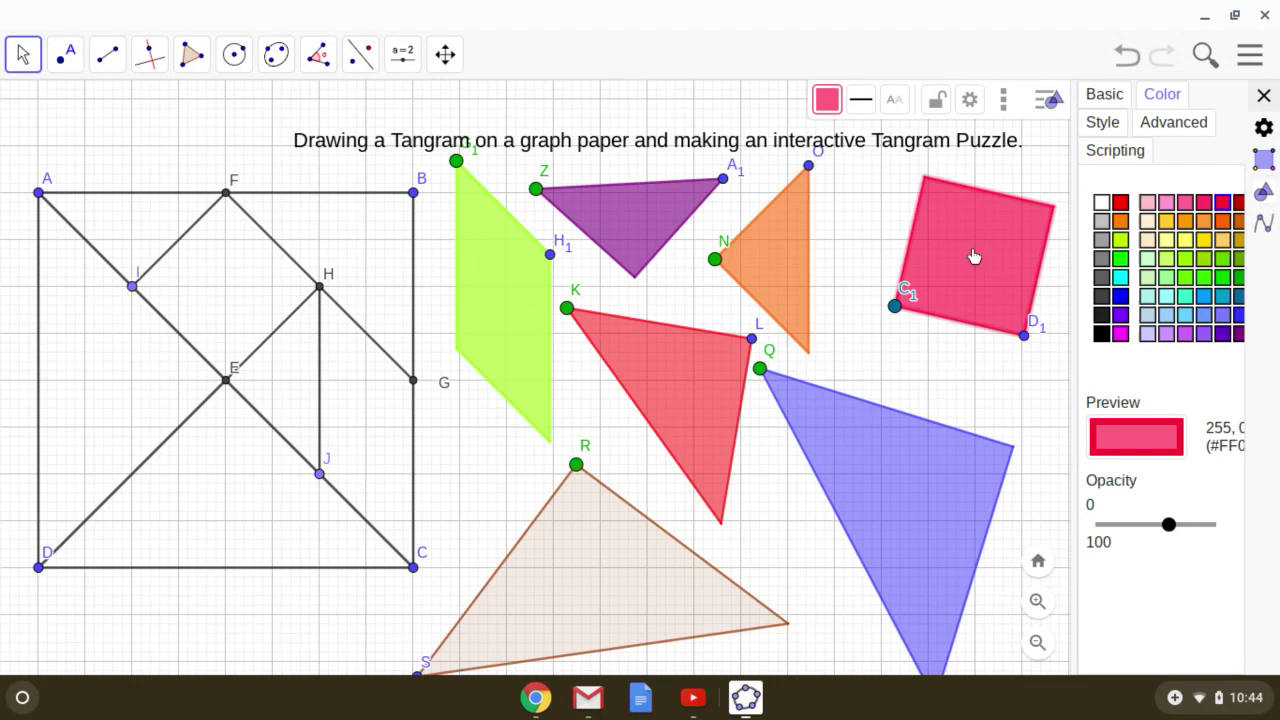
{"action": "left_click_drag", "start_coordinate": [954, 263], "coordinate": [934, 283]}
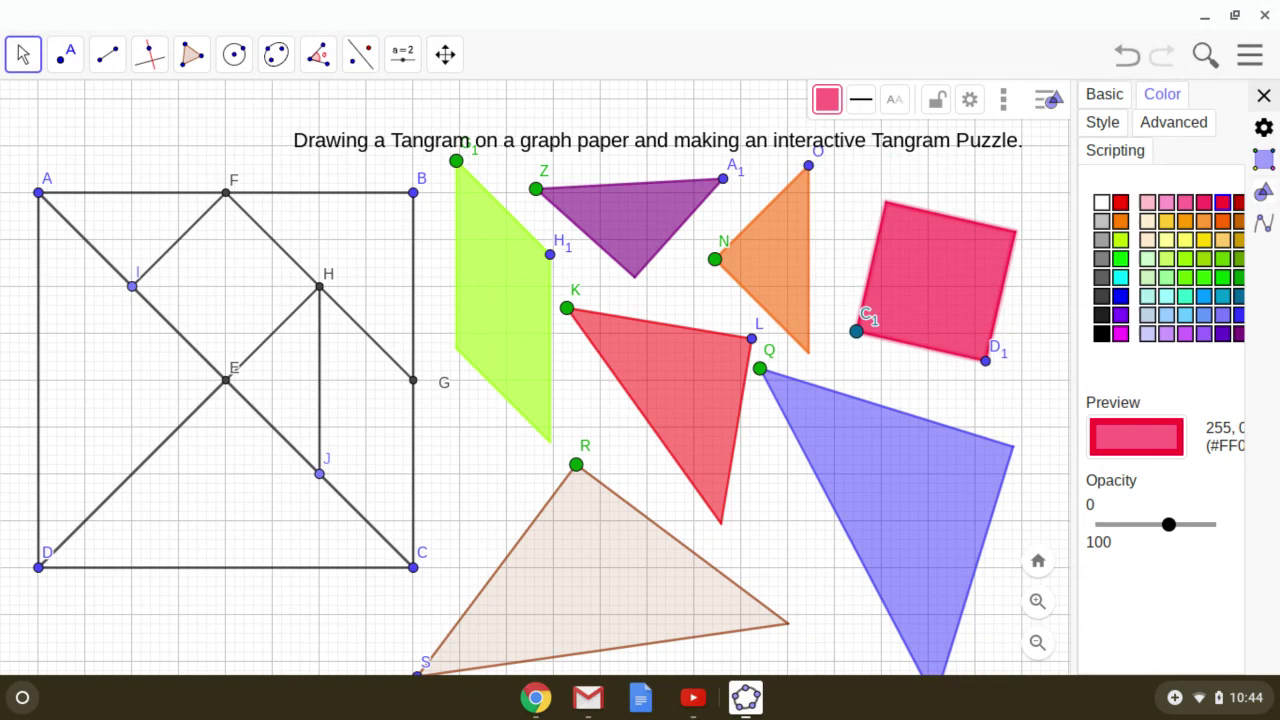
- Nudge beige triangle RST and drag the green parallelogram onto the segmented square near H
{"action": "left_click", "coordinate": [598, 580]}
{"action": "left_click_drag", "start_coordinate": [610, 539], "coordinate": [590, 559]}
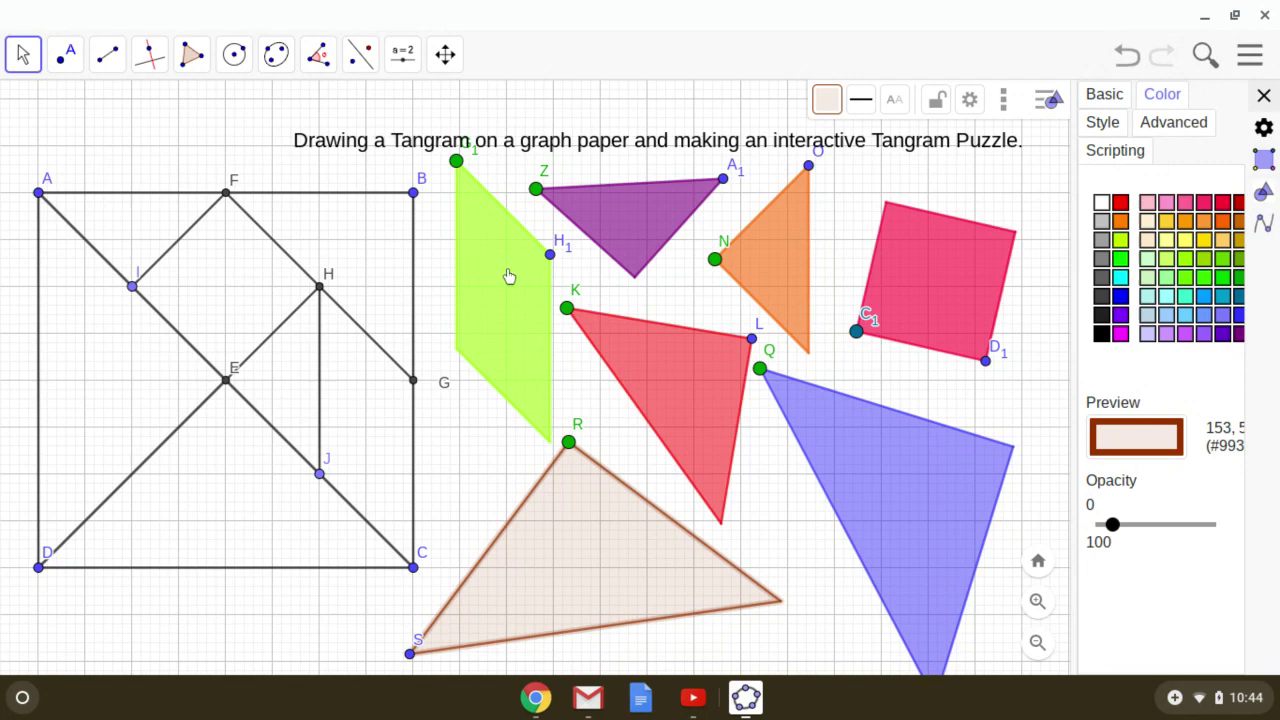
{"action": "left_click_drag", "start_coordinate": [508, 280], "coordinate": [412, 338]}
{"action": "left_click", "coordinate": [540, 340]}
- Fit the green parallelogram into HGCJ with G1 on H and H1 on G
{"action": "left_click_drag", "start_coordinate": [640, 348], "coordinate": [574, 354]}
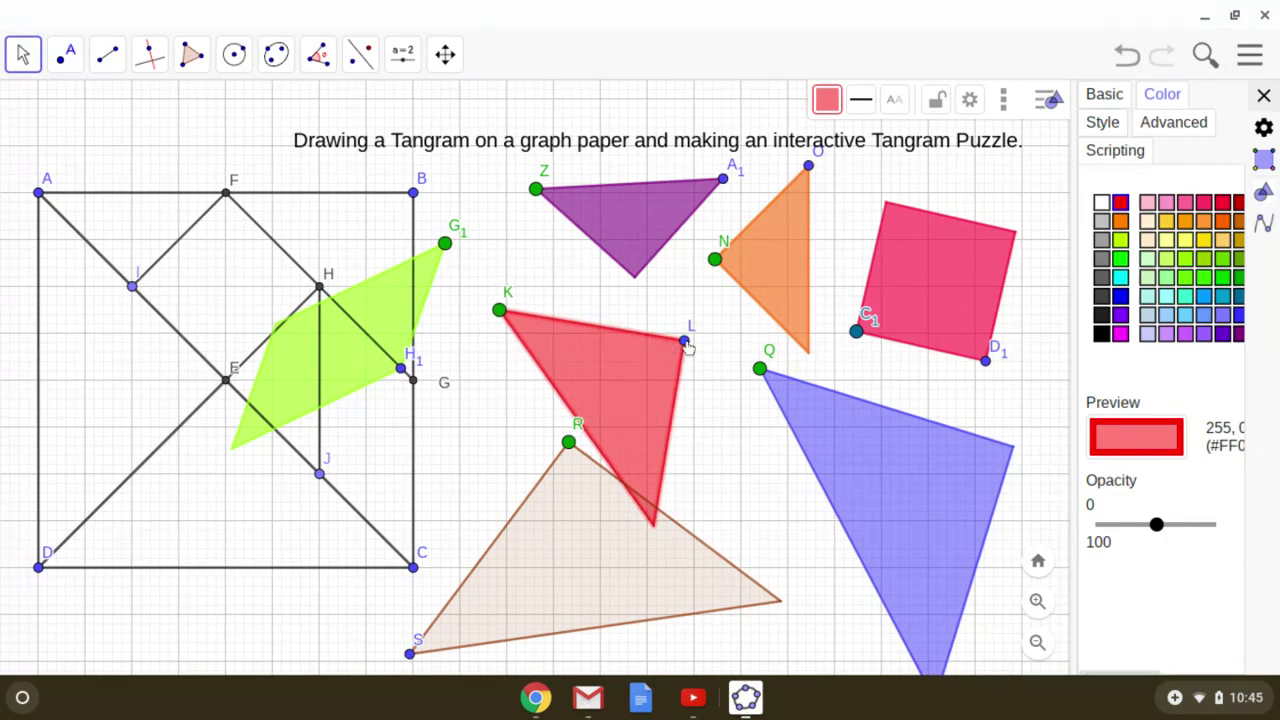
{"action": "left_click_drag", "start_coordinate": [684, 343], "coordinate": [637, 329]}
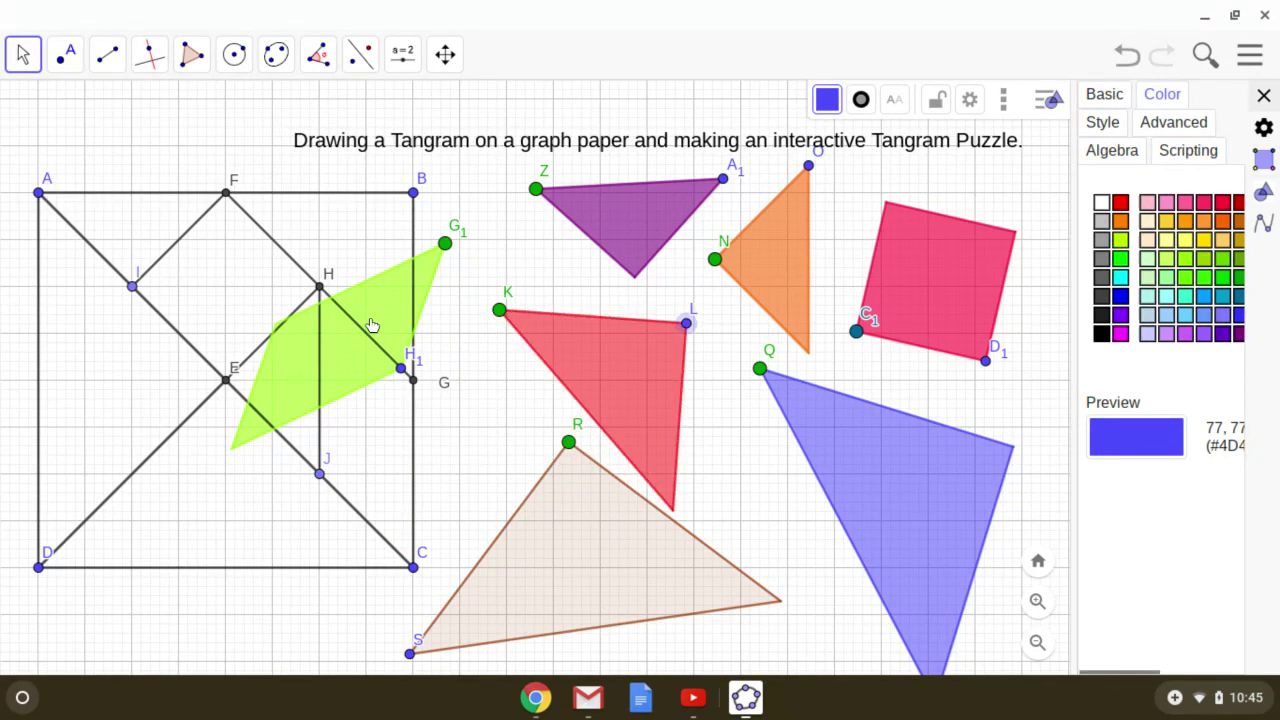
{"action": "left_click", "coordinate": [445, 315]}
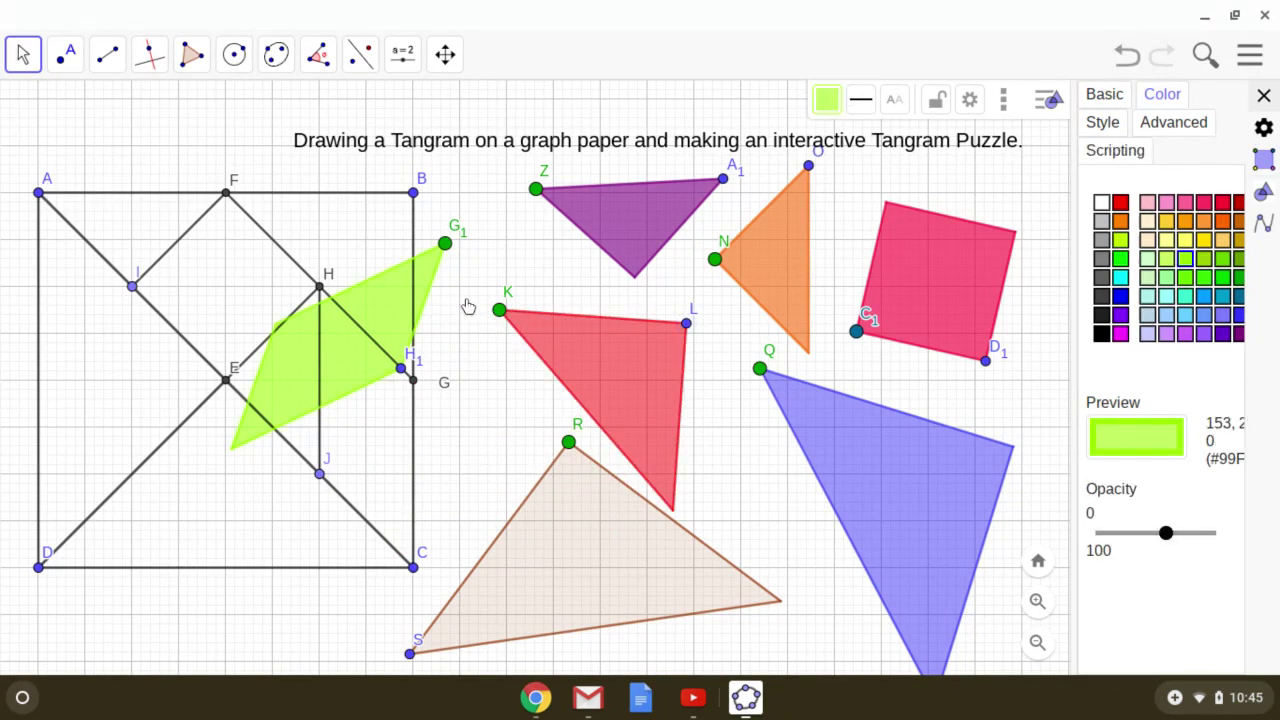
{"action": "left_click_drag", "start_coordinate": [311, 327], "coordinate": [220, 405]}
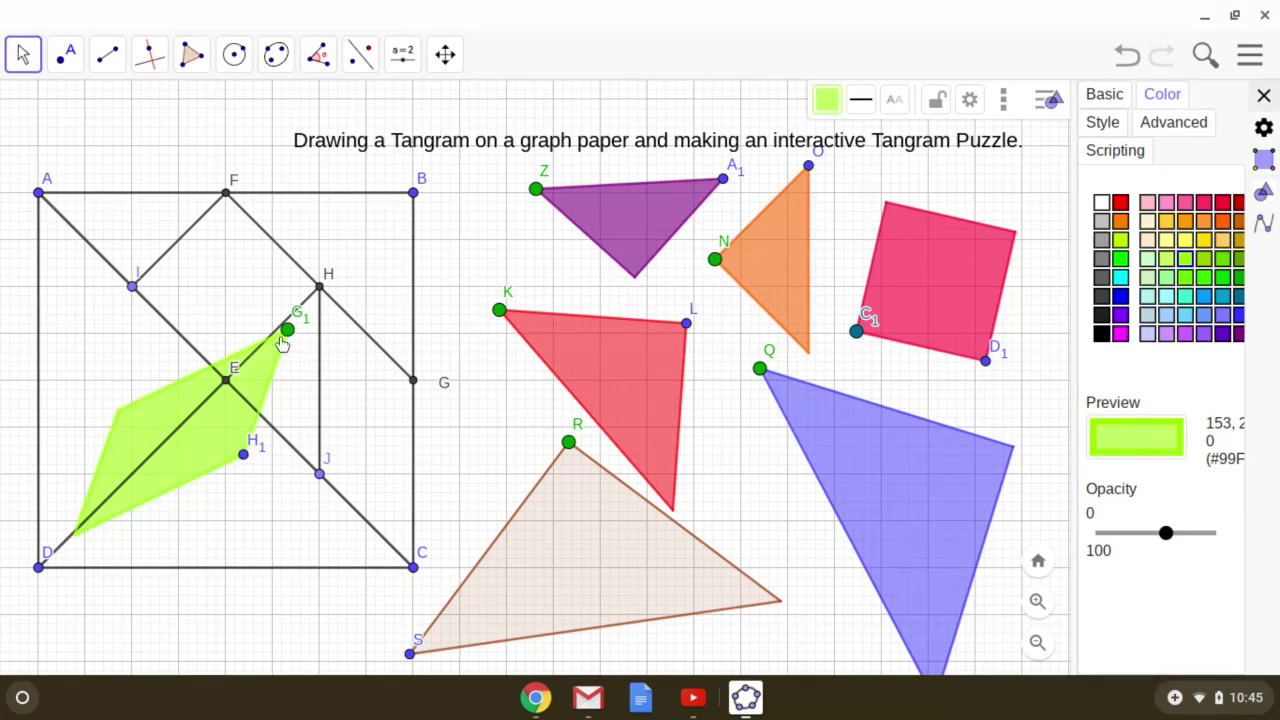
{"action": "left_click_drag", "start_coordinate": [288, 329], "coordinate": [322, 292]}
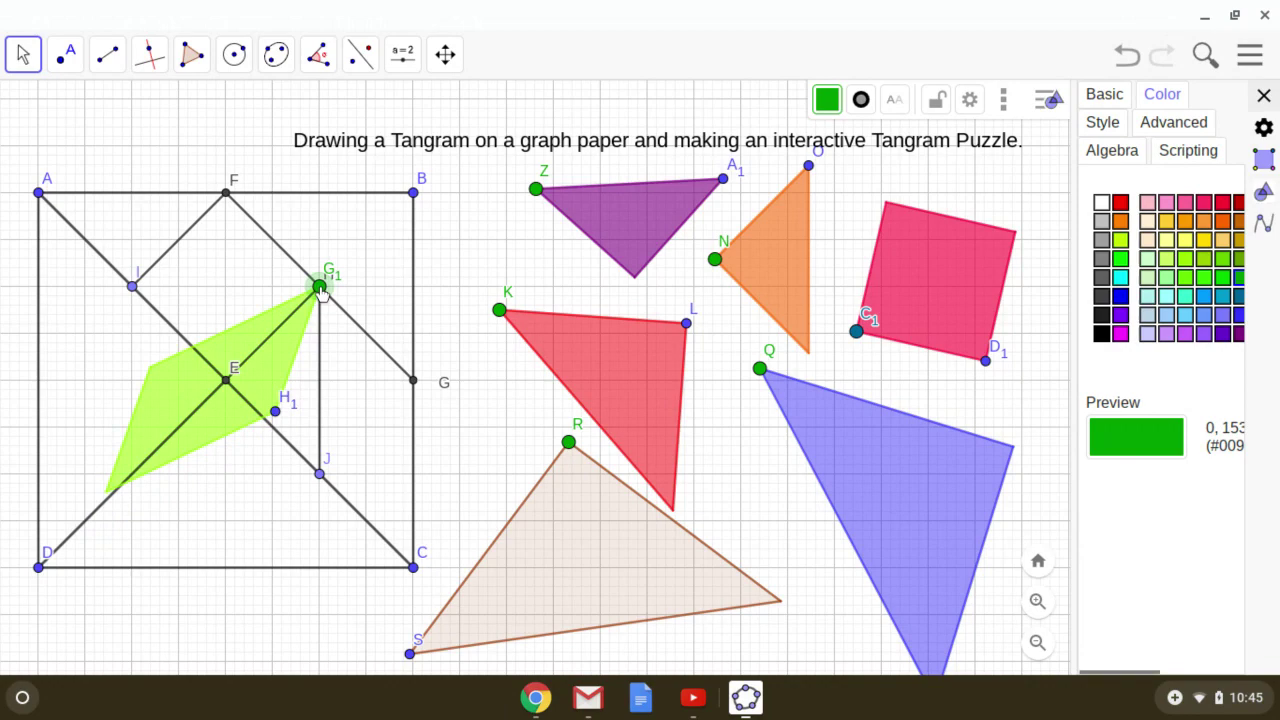
{"action": "left_click", "coordinate": [277, 413]}
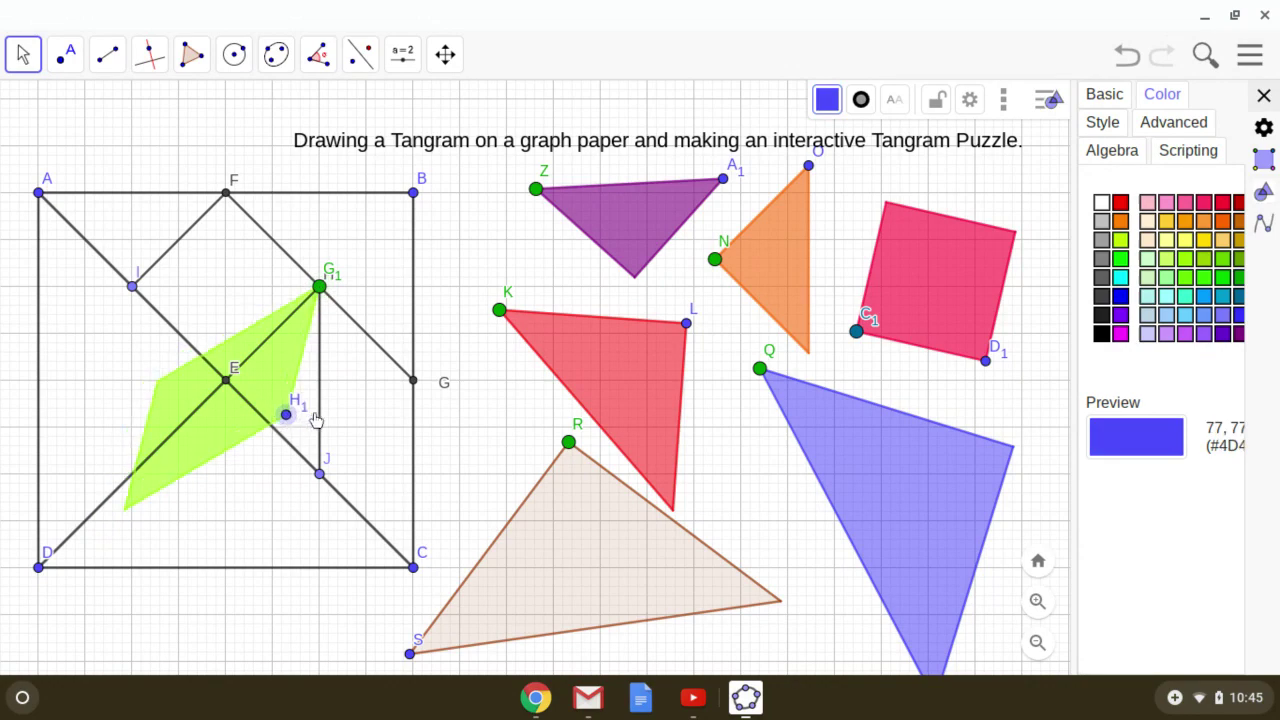
{"action": "left_click_drag", "start_coordinate": [316, 420], "coordinate": [422, 396]}
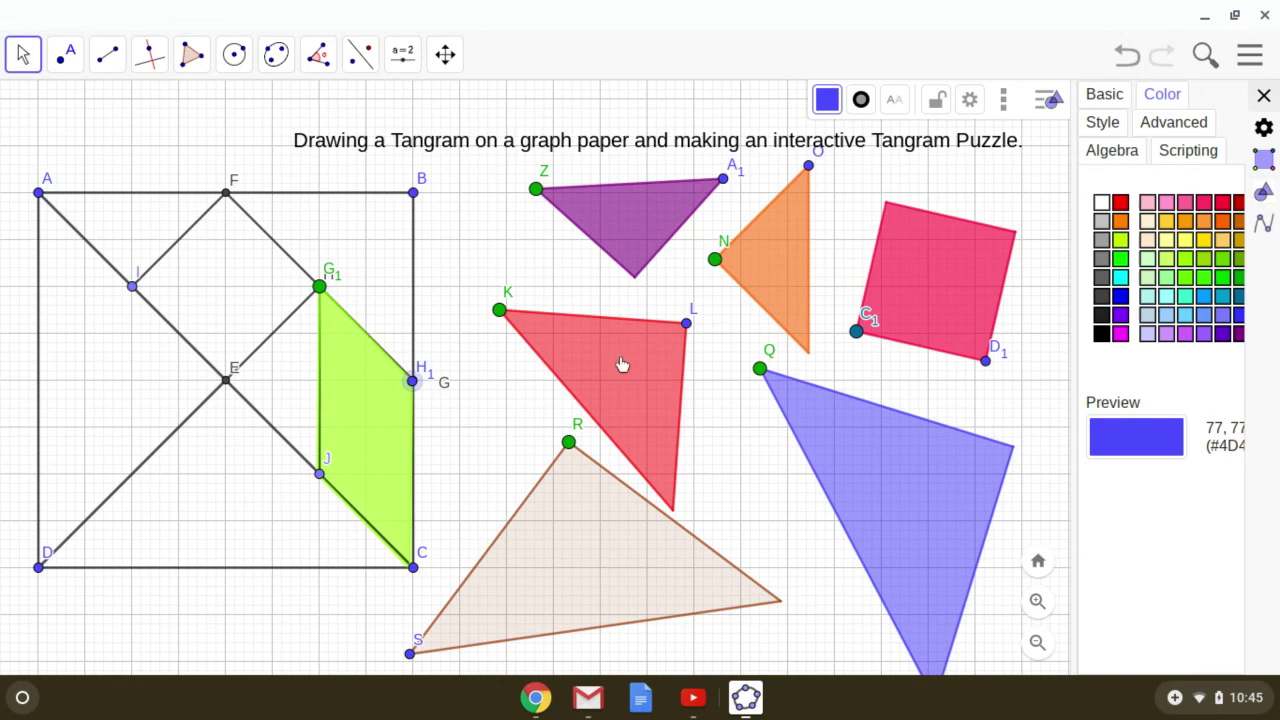
- Place the red triangle in the top-right corner with K on F and L on B
{"action": "left_click_drag", "start_coordinate": [634, 366], "coordinate": [567, 333]}
{"action": "left_click_drag", "start_coordinate": [467, 294], "coordinate": [371, 248]}
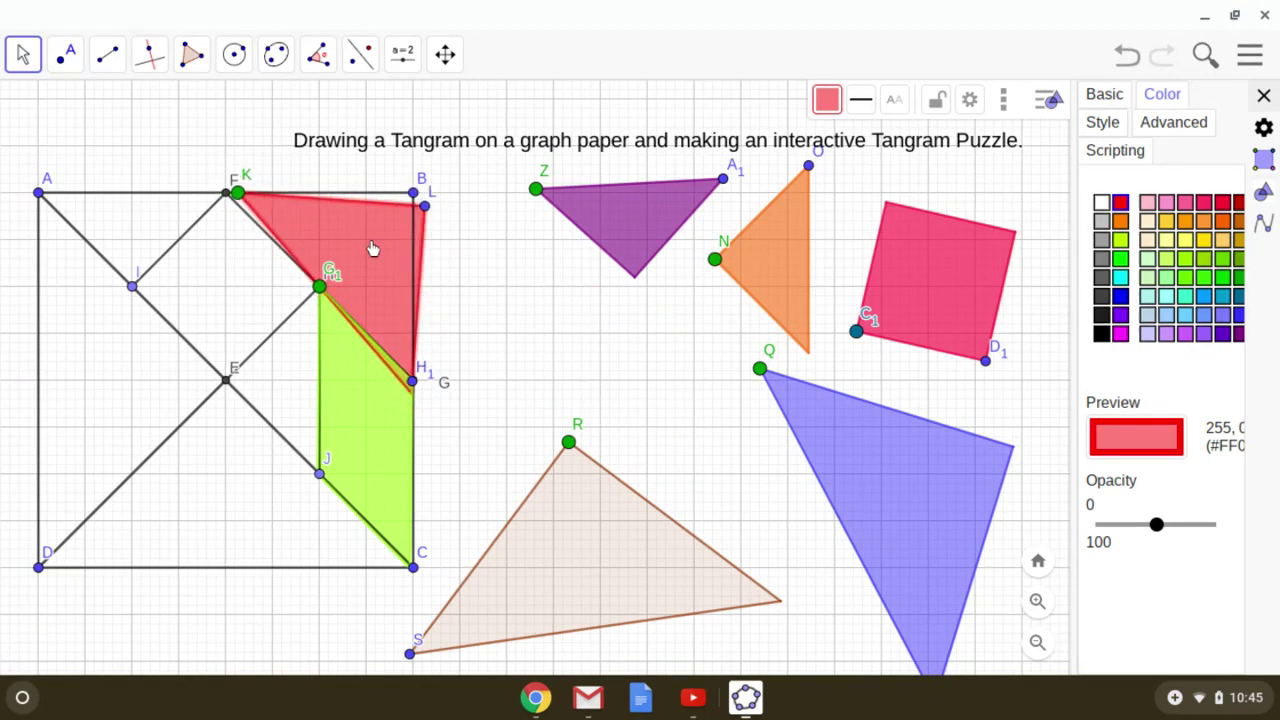
{"action": "left_click", "coordinate": [239, 194]}
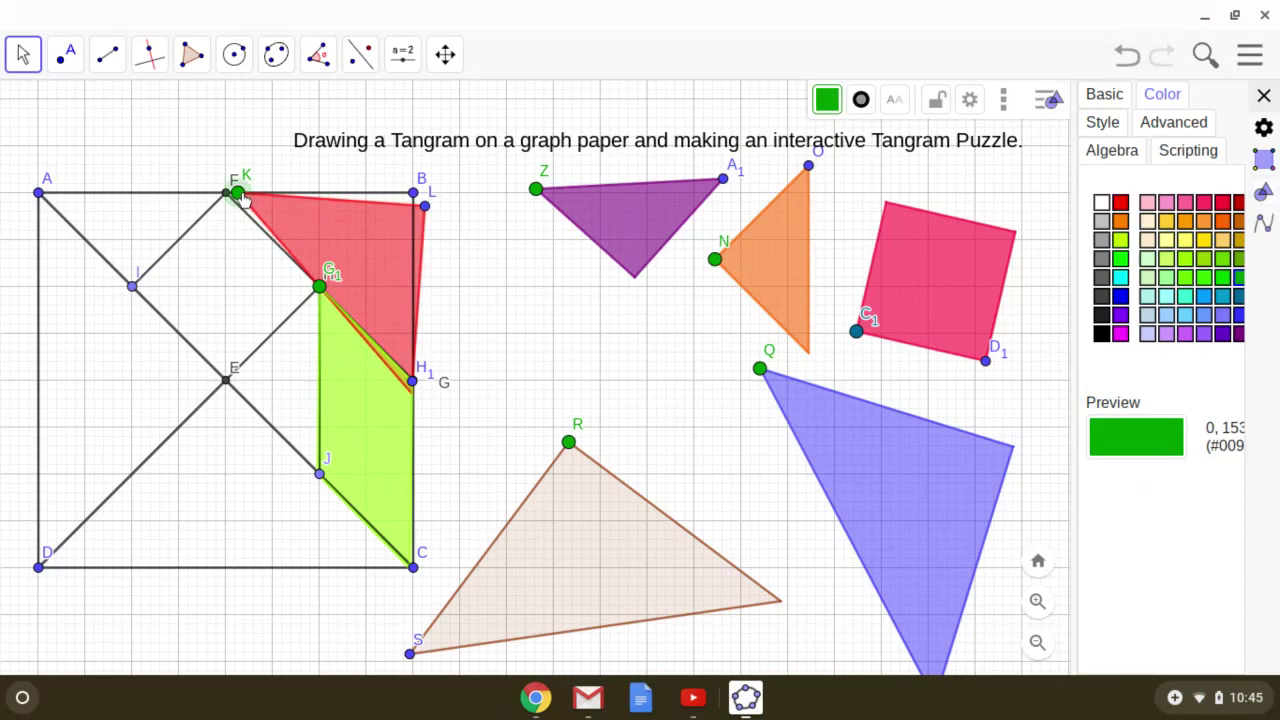
{"action": "left_click_drag", "start_coordinate": [236, 197], "coordinate": [230, 201]}
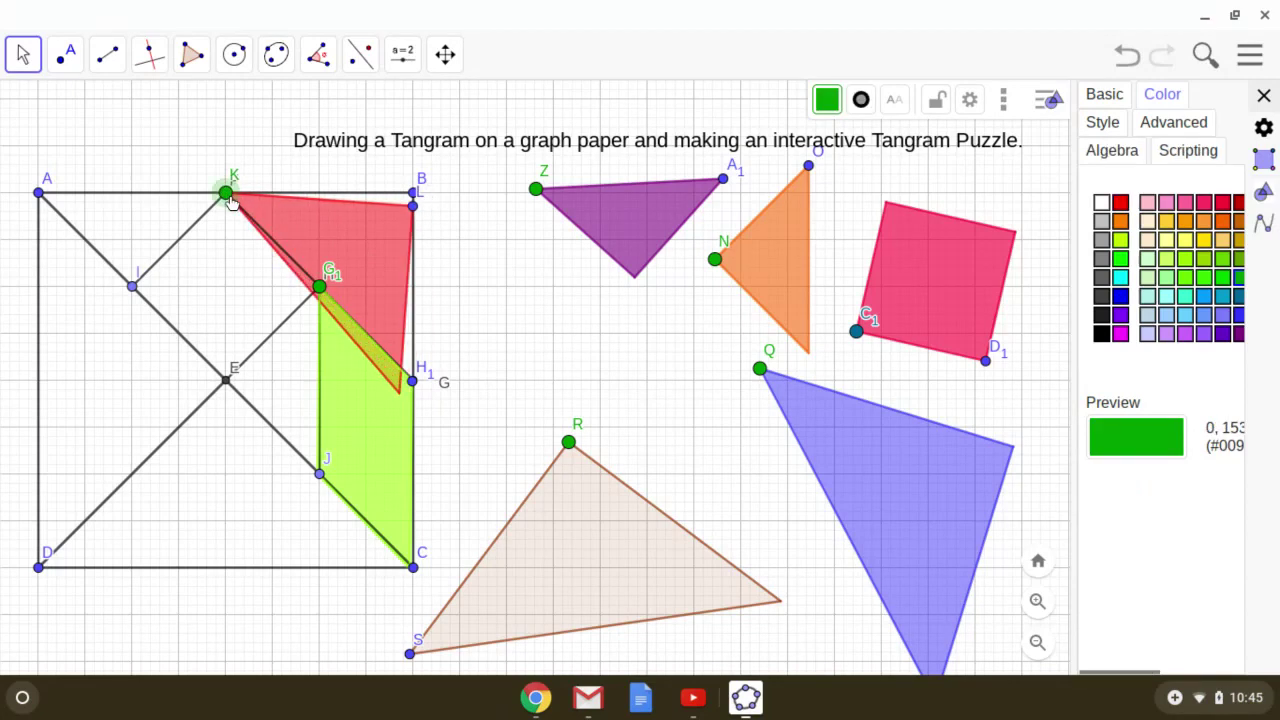
{"action": "left_click", "coordinate": [414, 213]}
{"action": "left_click_drag", "start_coordinate": [414, 213], "coordinate": [418, 197]}
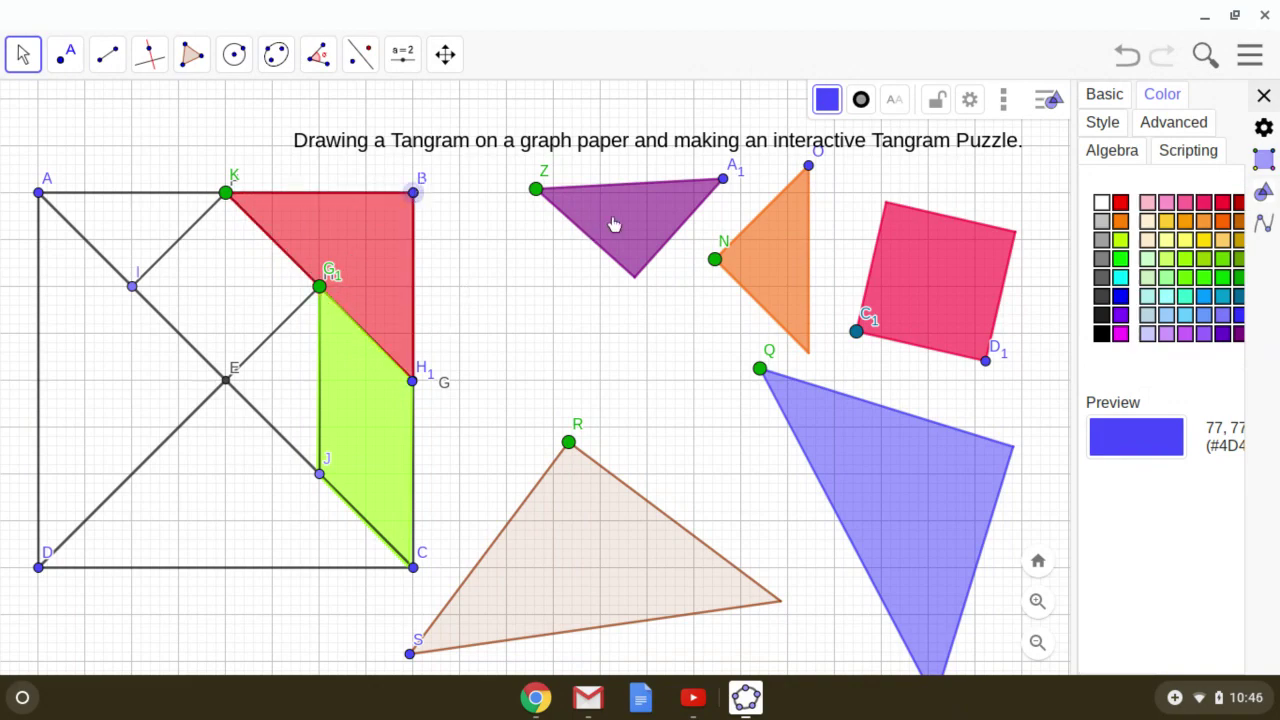
- Fit the purple triangle into the top-left corner along AF and the orange triangle beside E
{"action": "left_click_drag", "start_coordinate": [614, 223], "coordinate": [472, 246]}
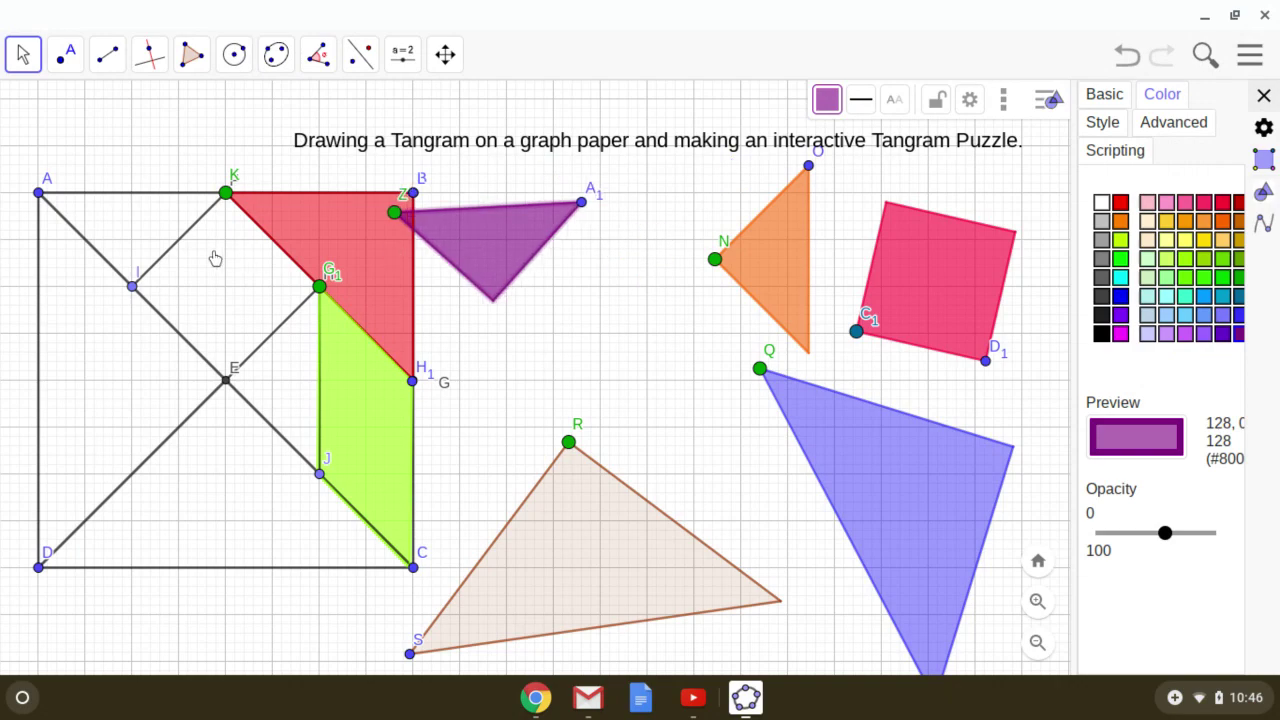
{"action": "left_click_drag", "start_coordinate": [152, 251], "coordinate": [118, 254]}
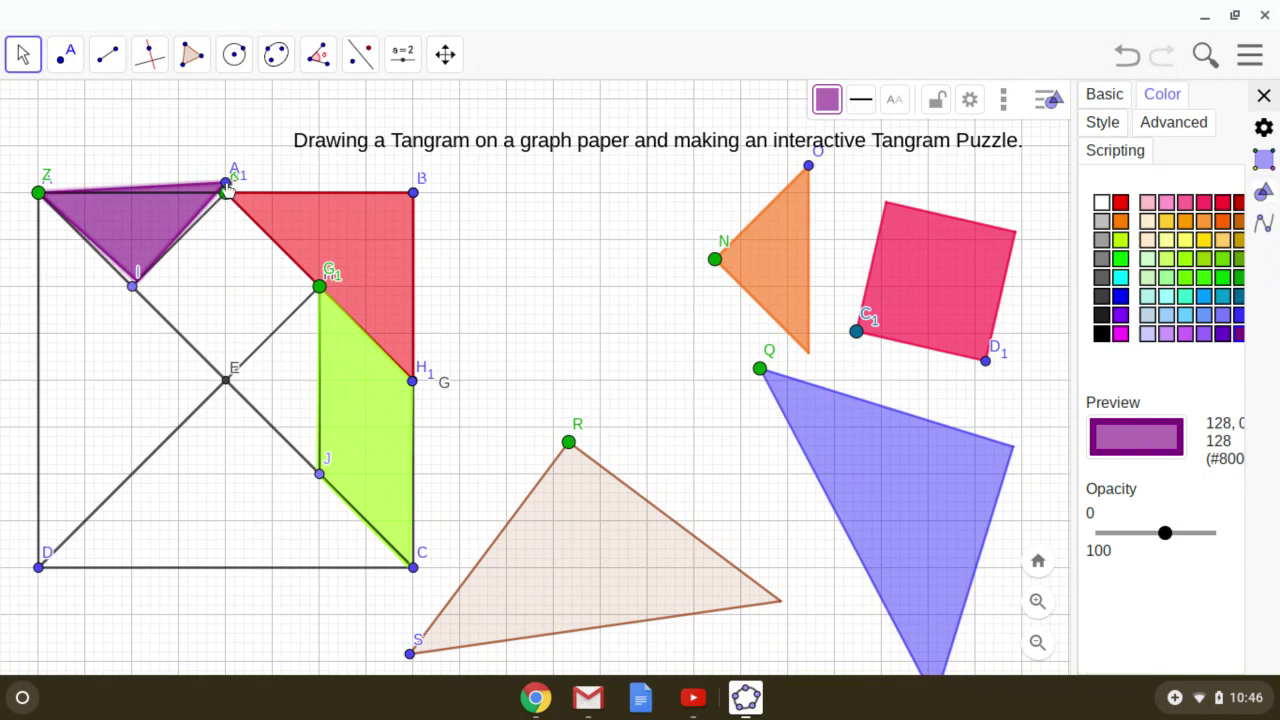
{"action": "left_click_drag", "start_coordinate": [227, 188], "coordinate": [228, 200]}
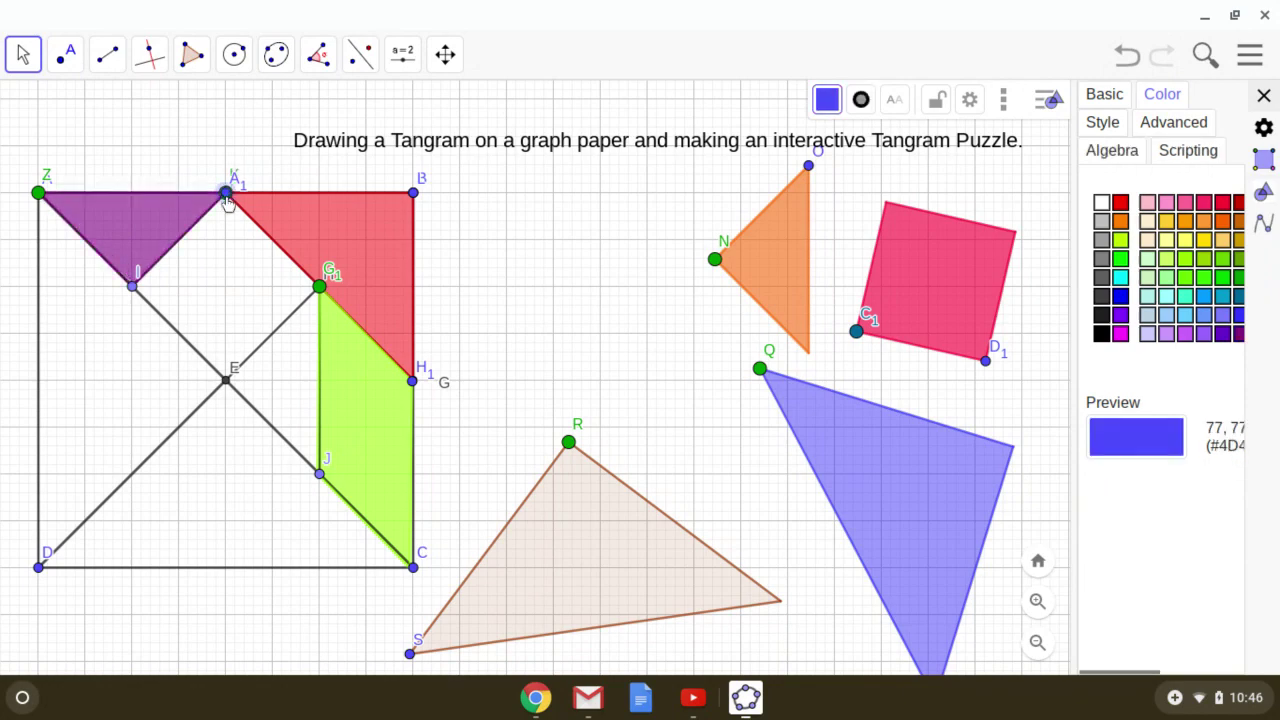
{"action": "left_click", "coordinate": [752, 287]}
{"action": "left_click_drag", "start_coordinate": [752, 287], "coordinate": [595, 314]}
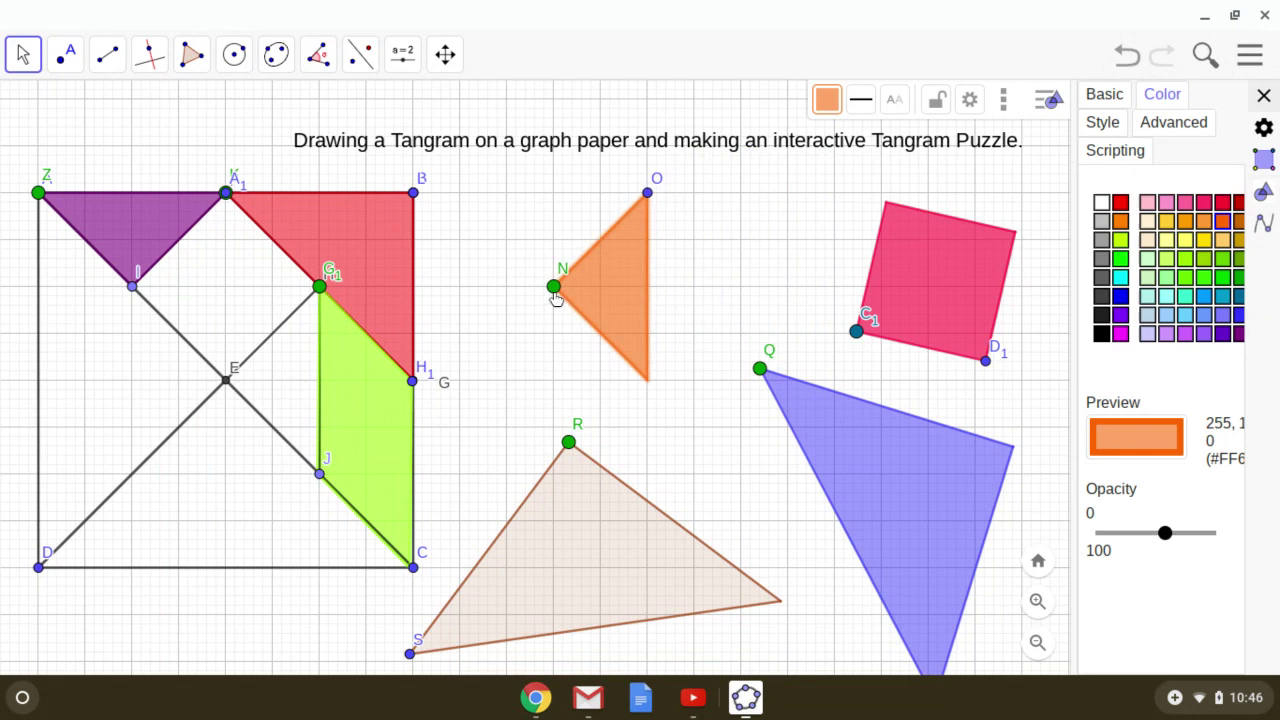
{"action": "left_click_drag", "start_coordinate": [555, 293], "coordinate": [230, 388]}
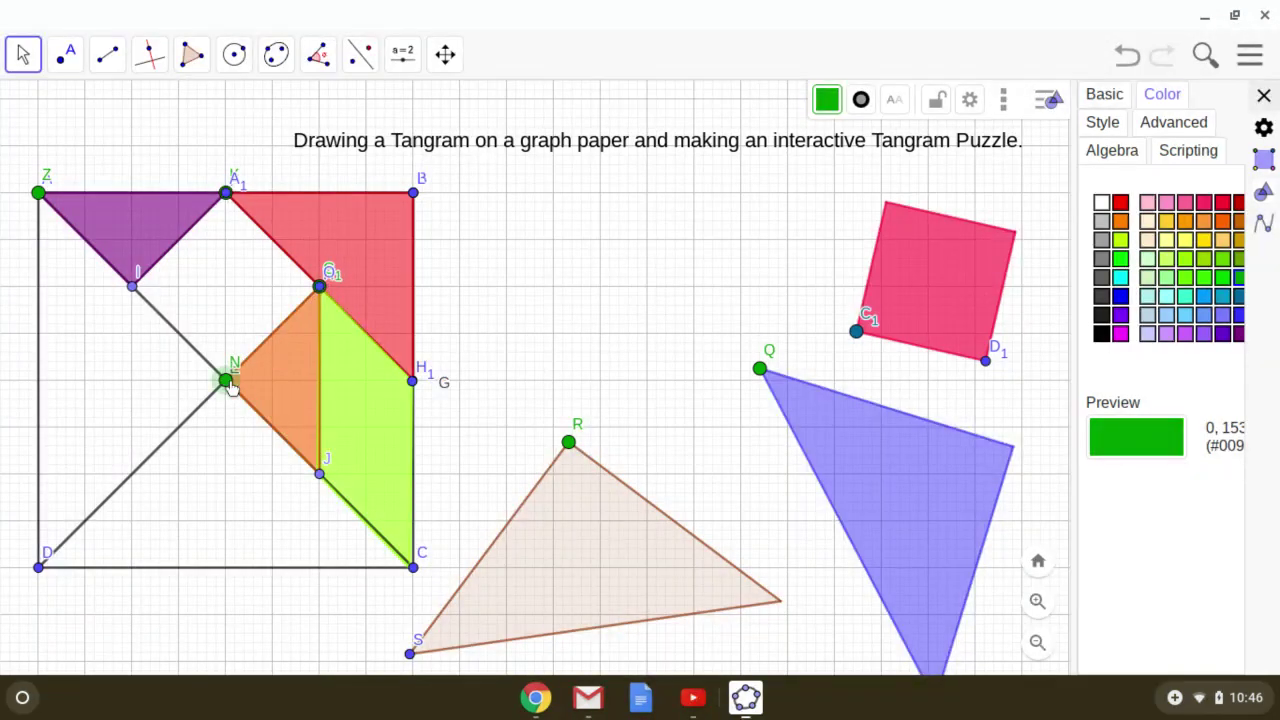
- Snap beige triangle's S onto corner D and turn the blue triangle so U meets the bottom-left corner
{"action": "left_click", "coordinate": [603, 563]}
{"action": "left_click_drag", "start_coordinate": [596, 534], "coordinate": [266, 502]}
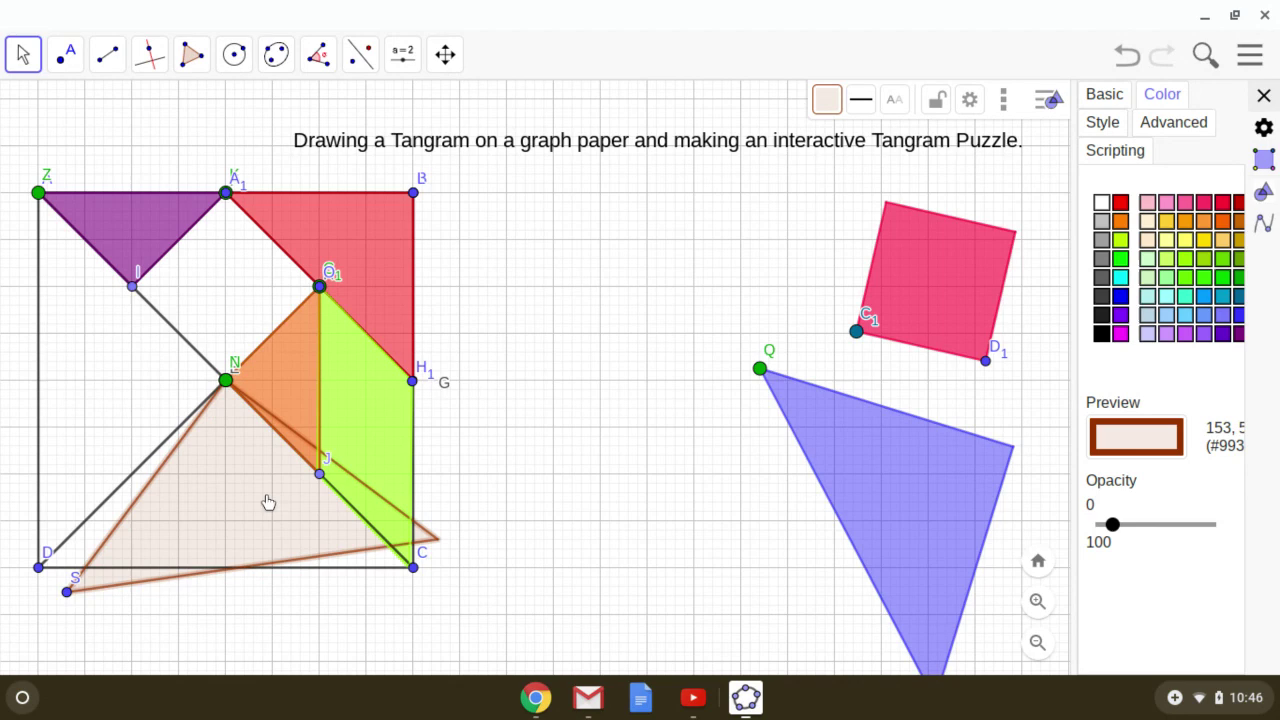
{"action": "left_click", "coordinate": [66, 592]}
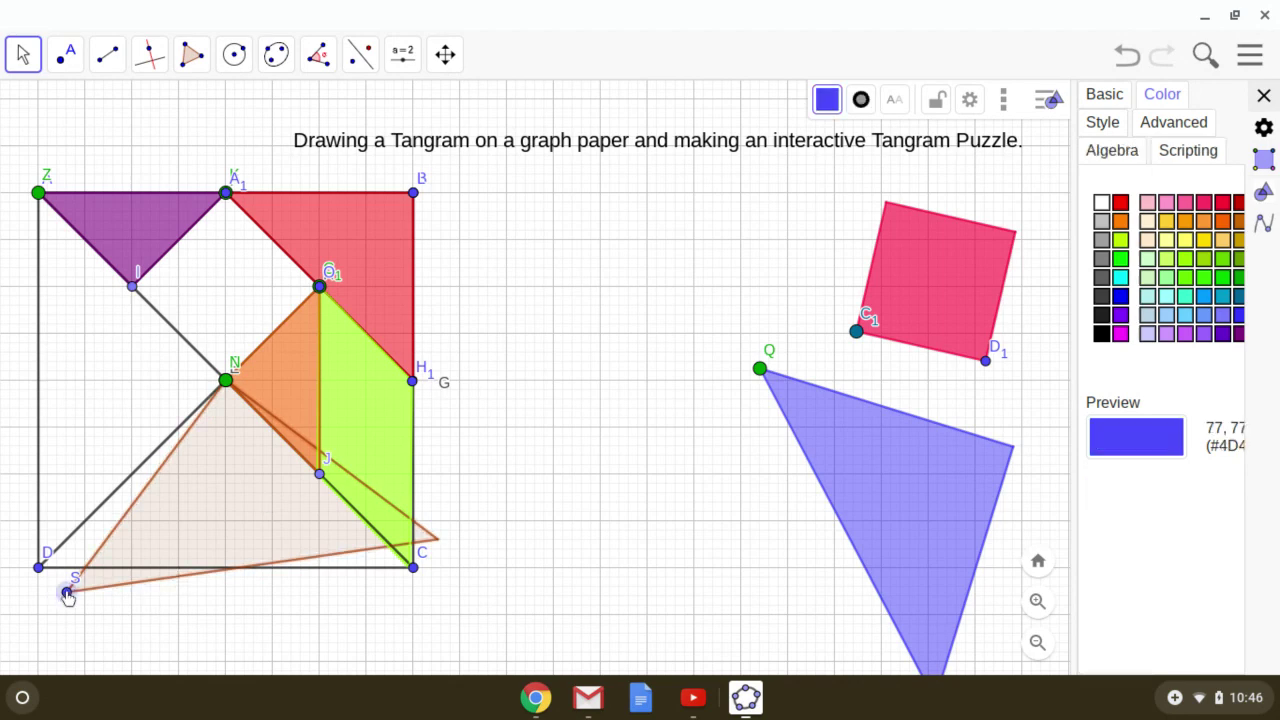
{"action": "left_click_drag", "start_coordinate": [66, 593], "coordinate": [38, 570]}
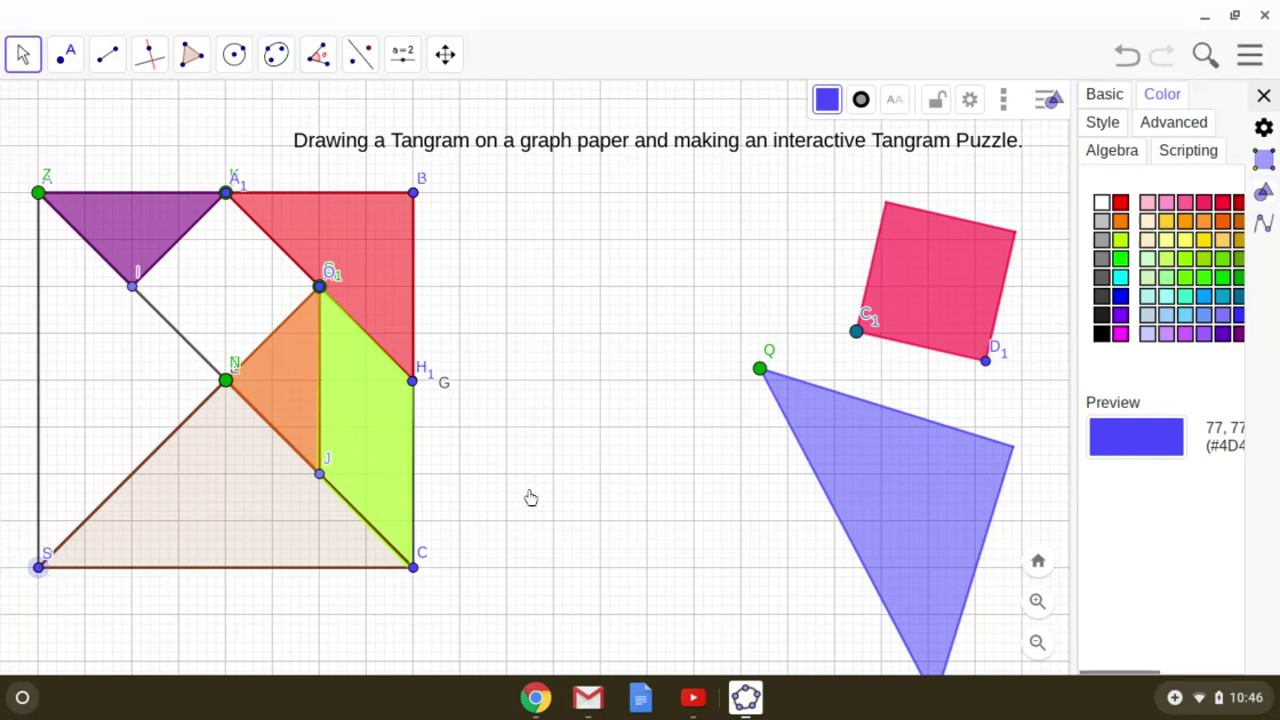
{"action": "left_click_drag", "start_coordinate": [899, 458], "coordinate": [180, 282]}
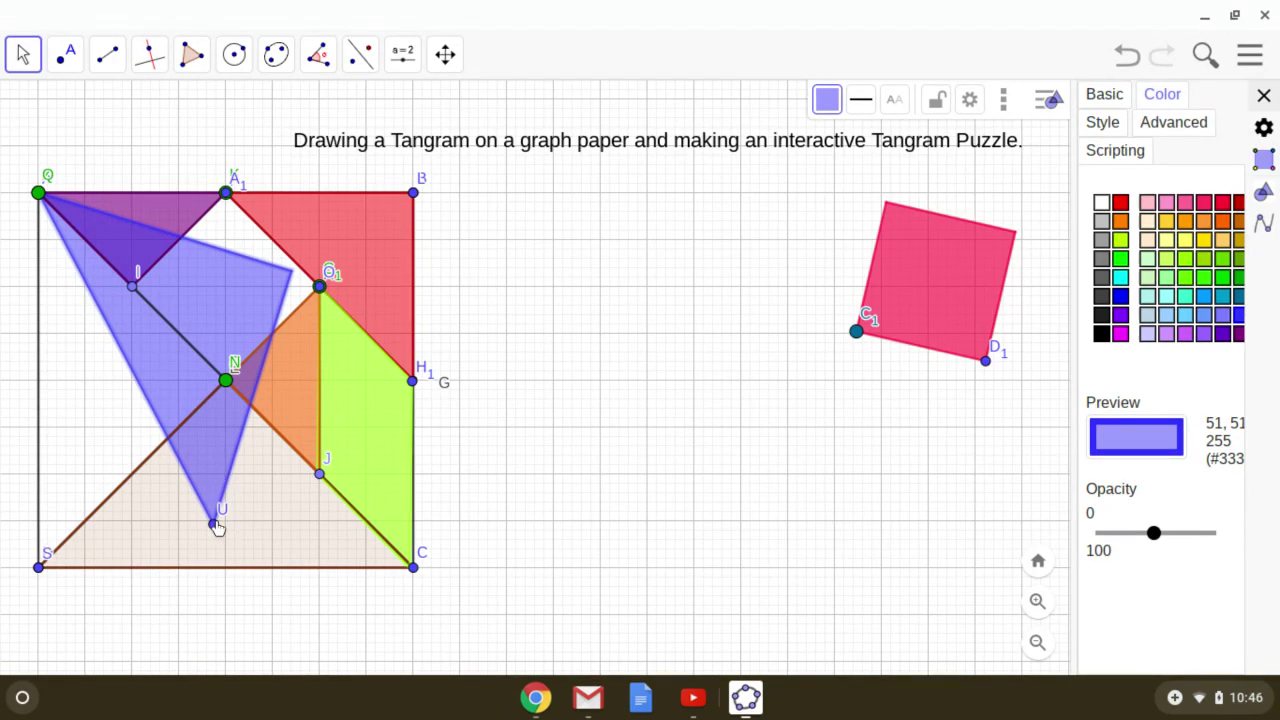
{"action": "left_click_drag", "start_coordinate": [216, 527], "coordinate": [42, 563]}
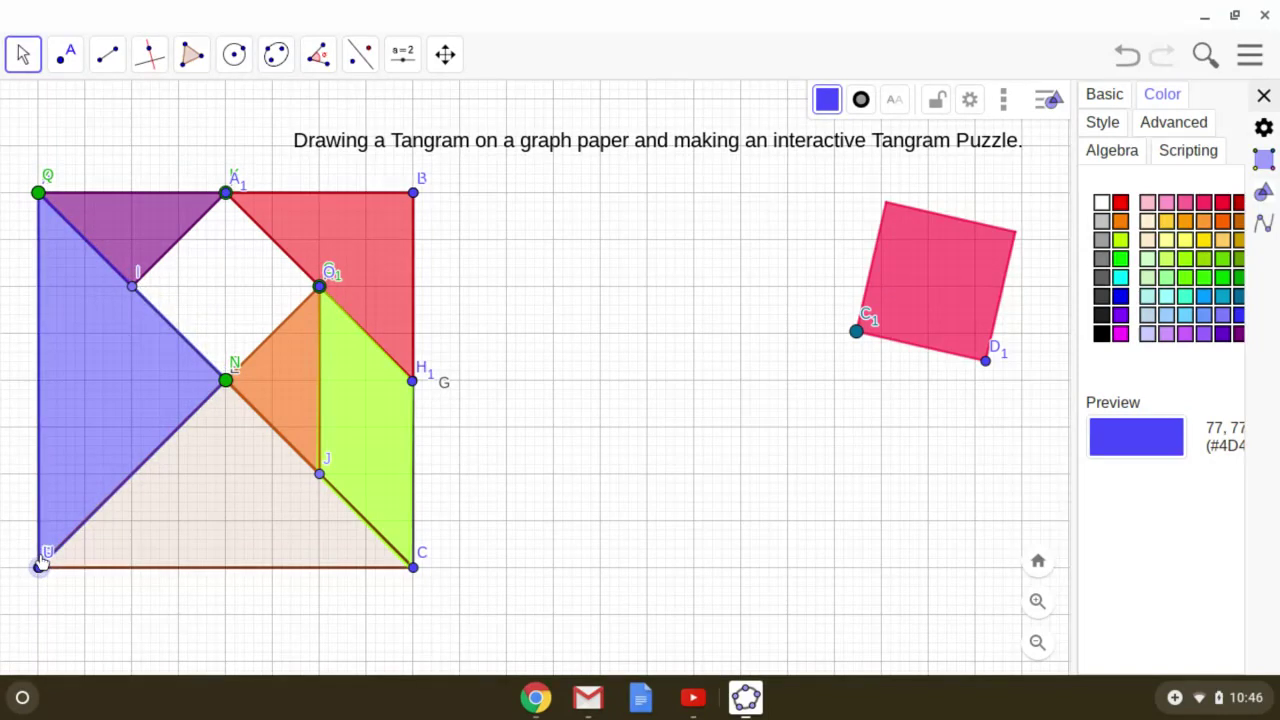
- Move the pink square into the tangram and rotate it via C1 so D1 sits on N
{"action": "left_click", "coordinate": [934, 304]}
{"action": "left_click_drag", "start_coordinate": [934, 304], "coordinate": [241, 300]}
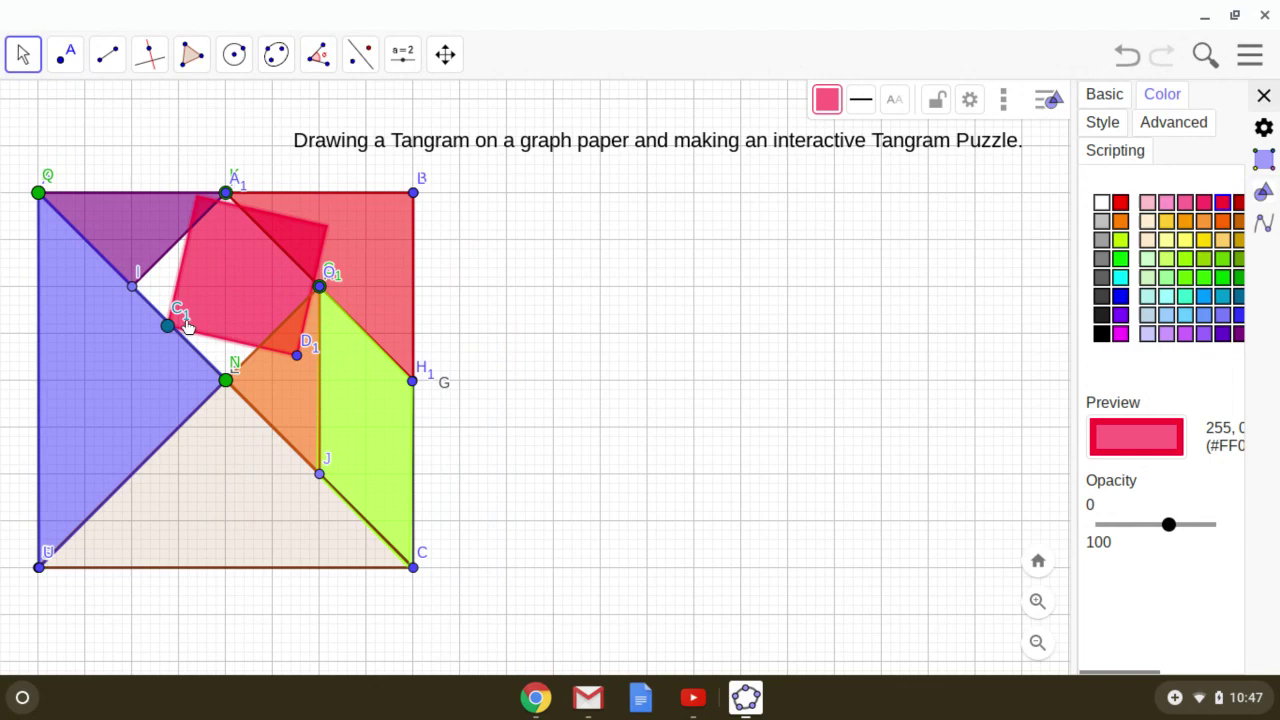
{"action": "left_click_drag", "start_coordinate": [167, 325], "coordinate": [134, 287]}
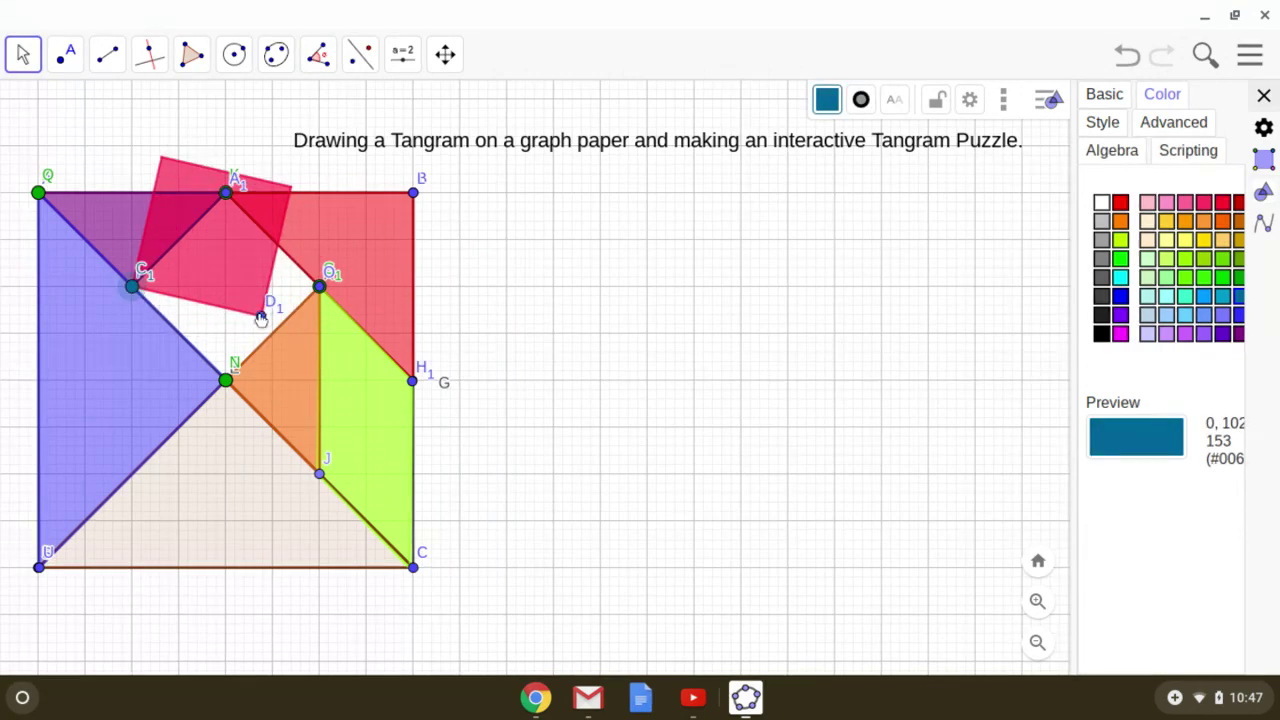
{"action": "left_click_drag", "start_coordinate": [257, 312], "coordinate": [227, 381]}
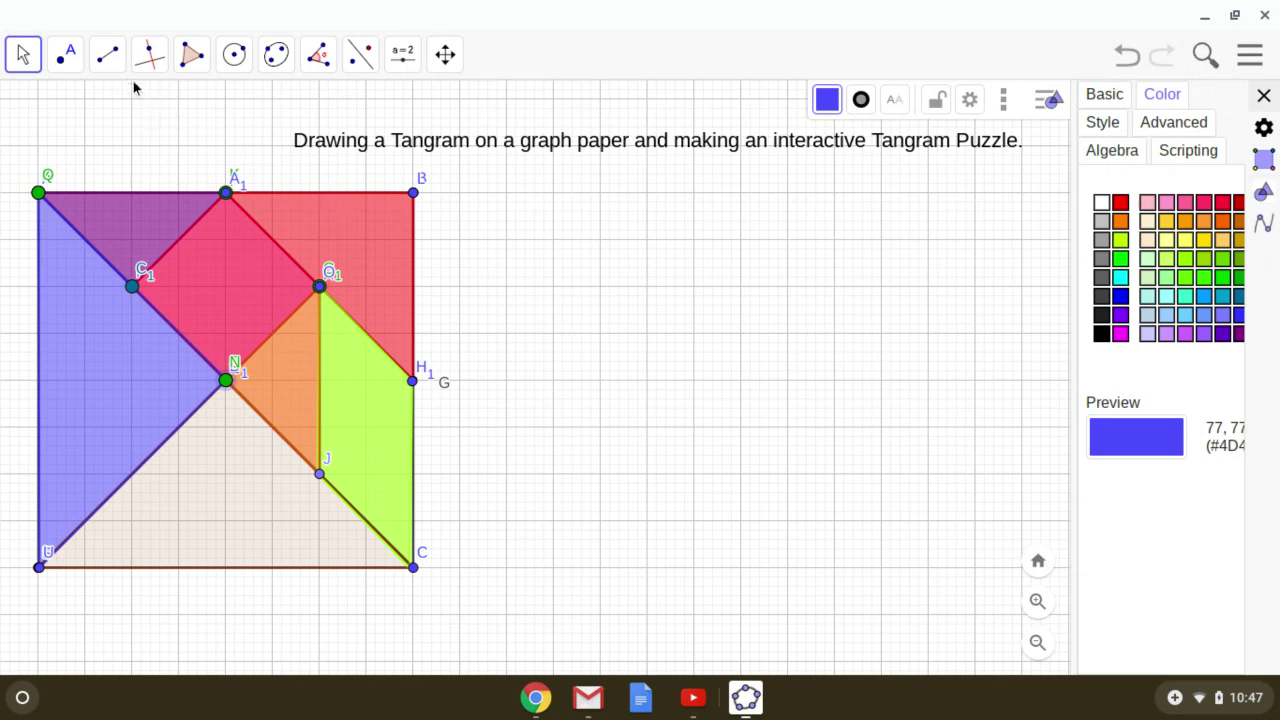
- Draw the new square's top edge from W to K1 with the Segment tool
{"action": "left_click", "coordinate": [110, 62]}
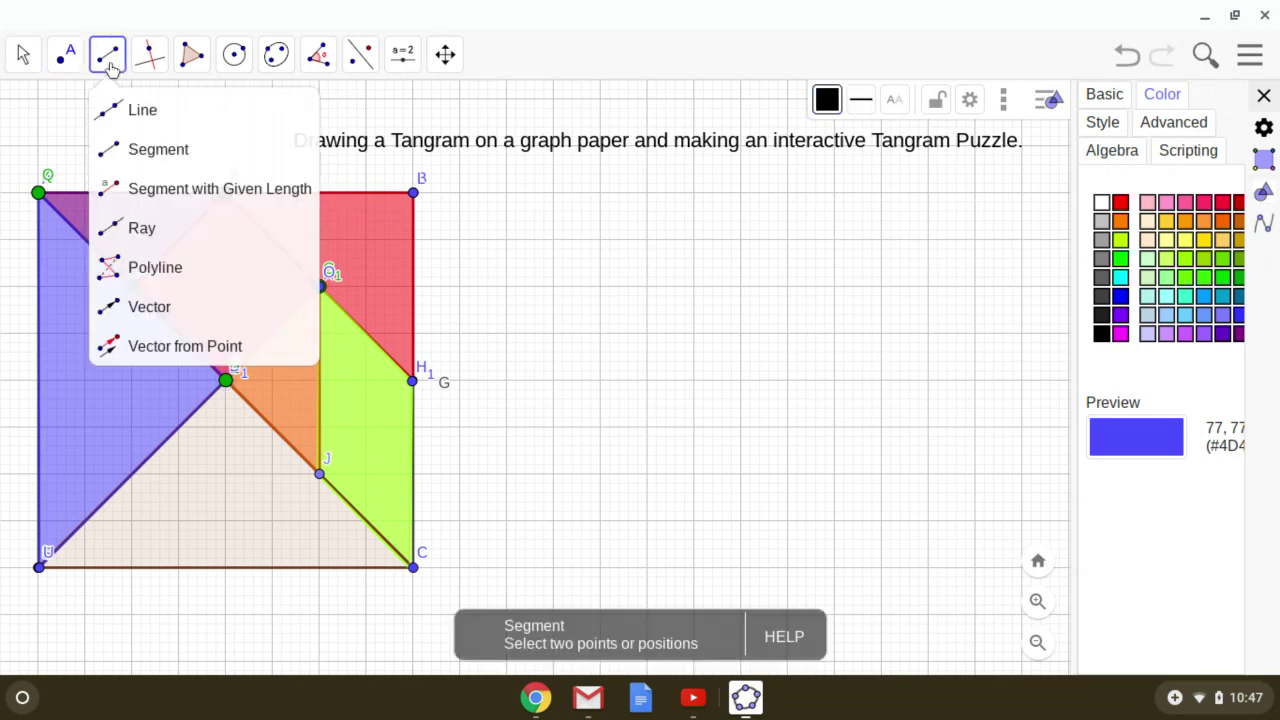
{"action": "left_click", "coordinate": [138, 150]}
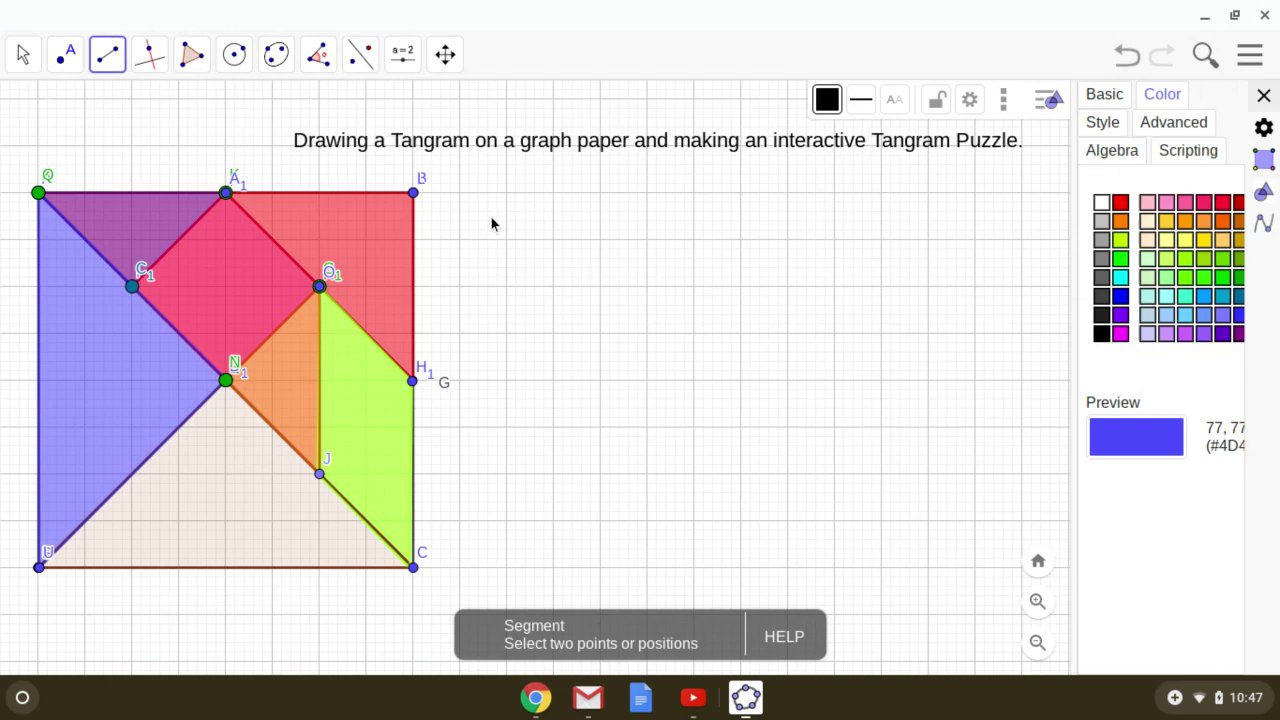
{"action": "left_click", "coordinate": [553, 193]}
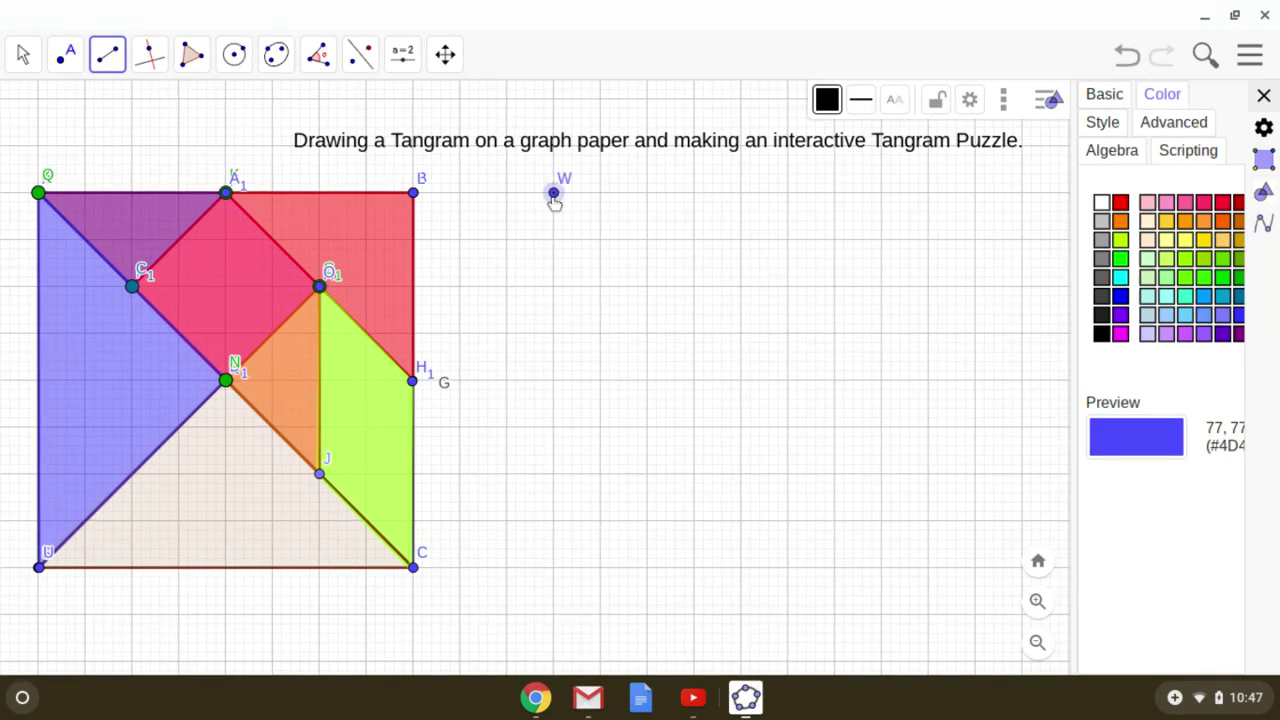
{"action": "mouse_move", "coordinate": [555, 200]}
{"action": "left_mouse_down"}
{"action": "mouse_move", "coordinate": [751, 206]}
{"action": "mouse_move", "coordinate": [557, 203]}
{"action": "left_mouse_up"}
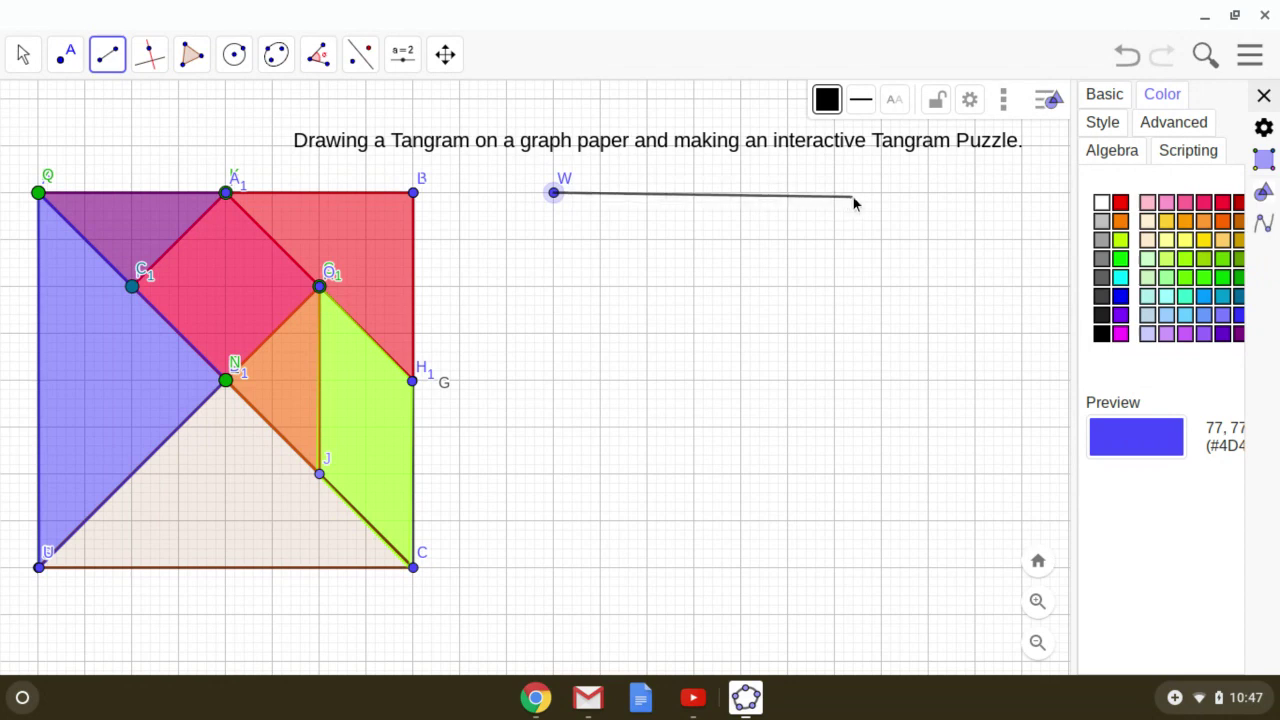
{"action": "left_click", "coordinate": [927, 193]}
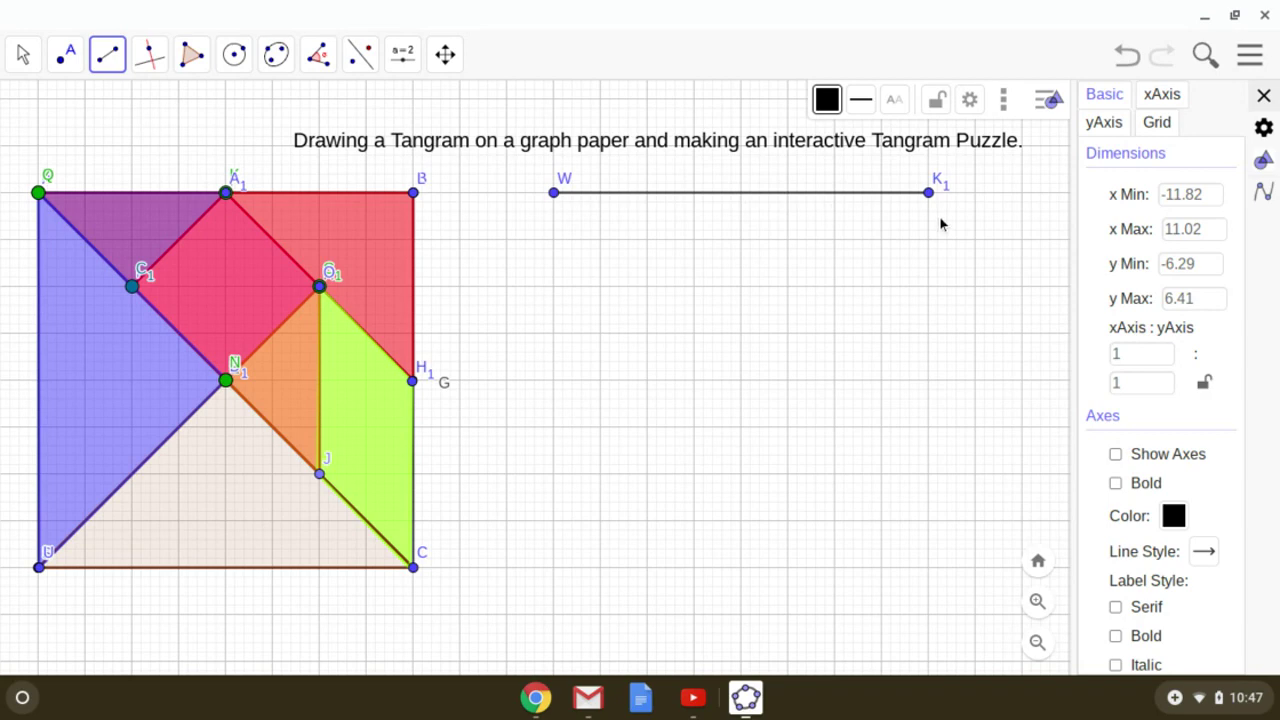
- Draw right edge K1–L1 and bottom edge L1–M1, starting the left edge at M1
{"action": "left_click", "coordinate": [929, 194]}
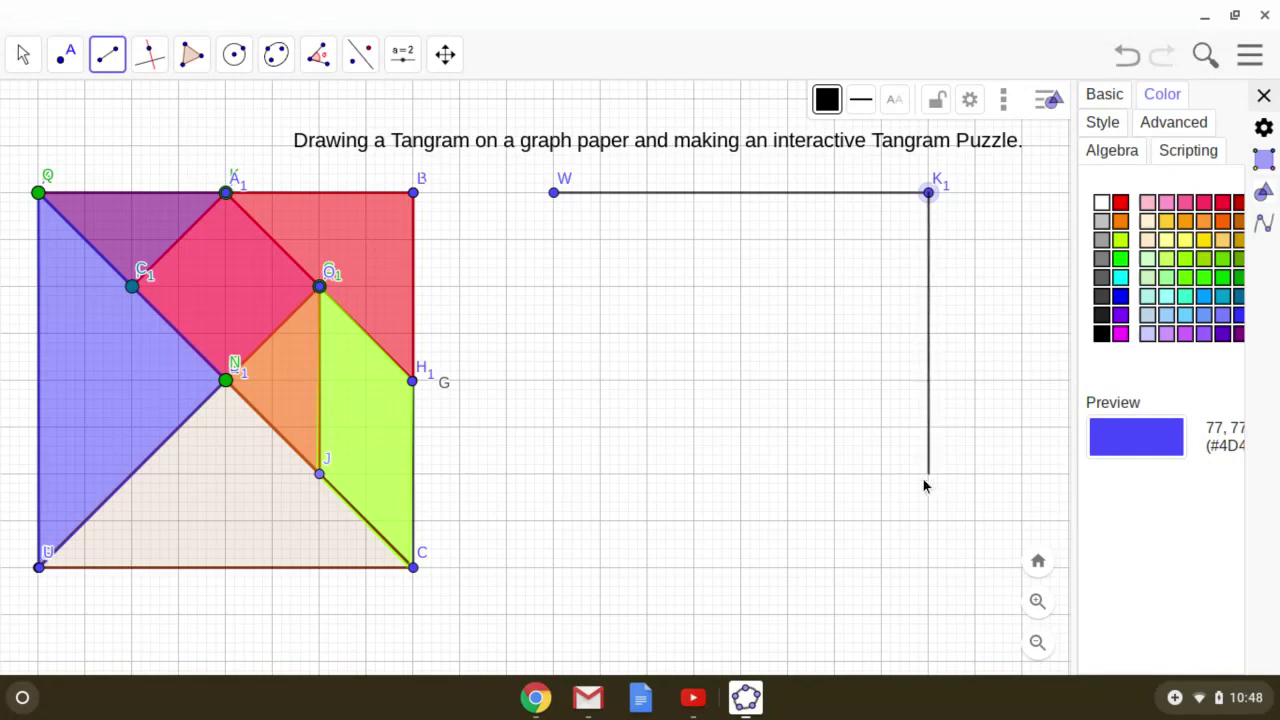
{"action": "left_click", "coordinate": [926, 567]}
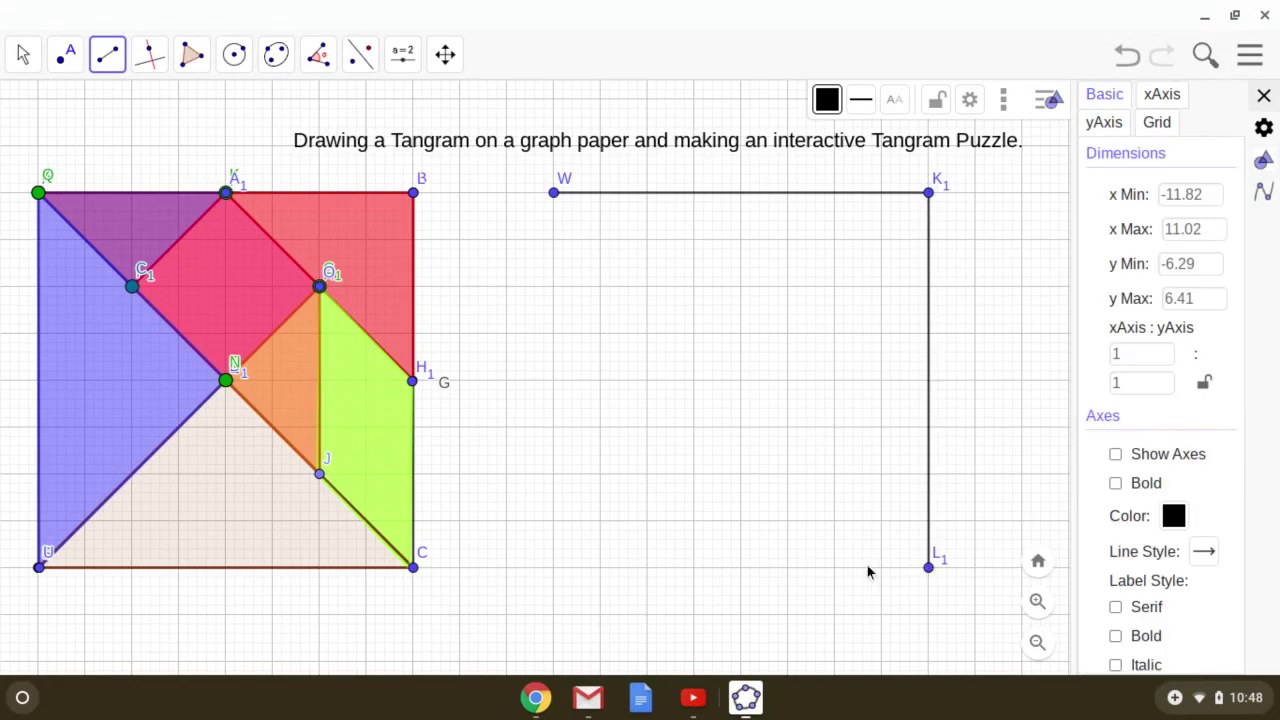
{"action": "left_click", "coordinate": [928, 567]}
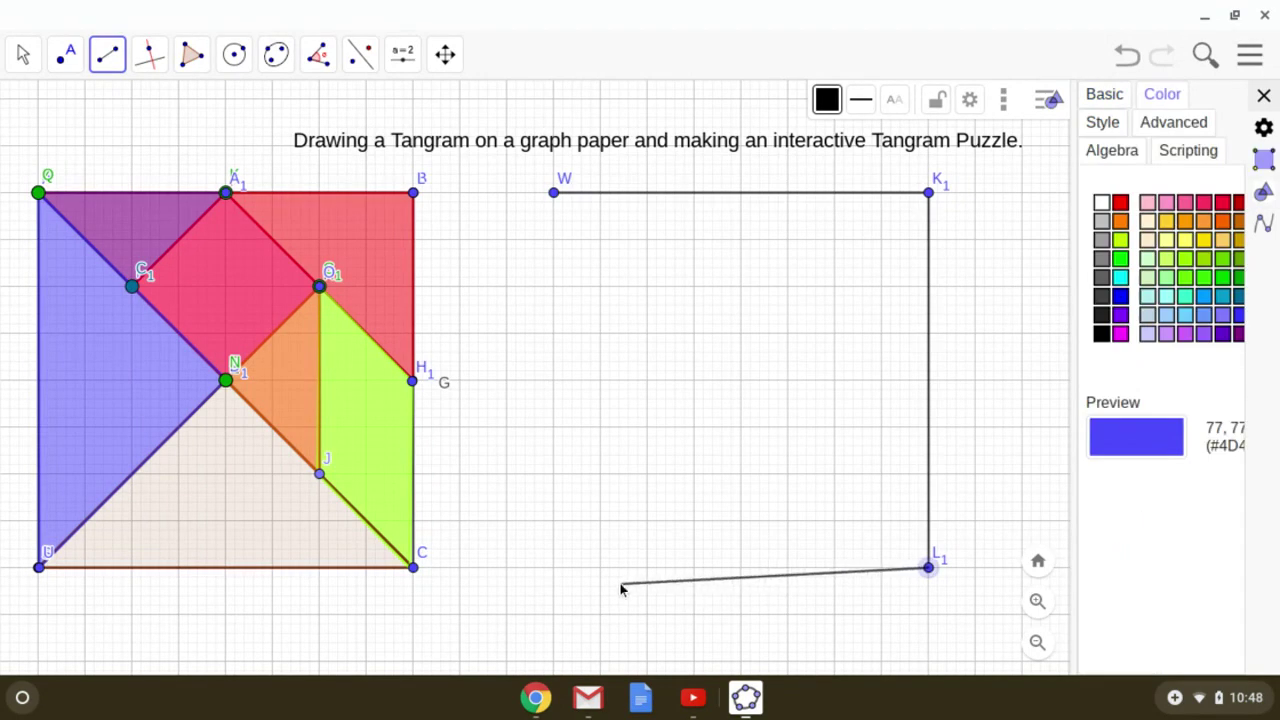
{"action": "left_click", "coordinate": [555, 567]}
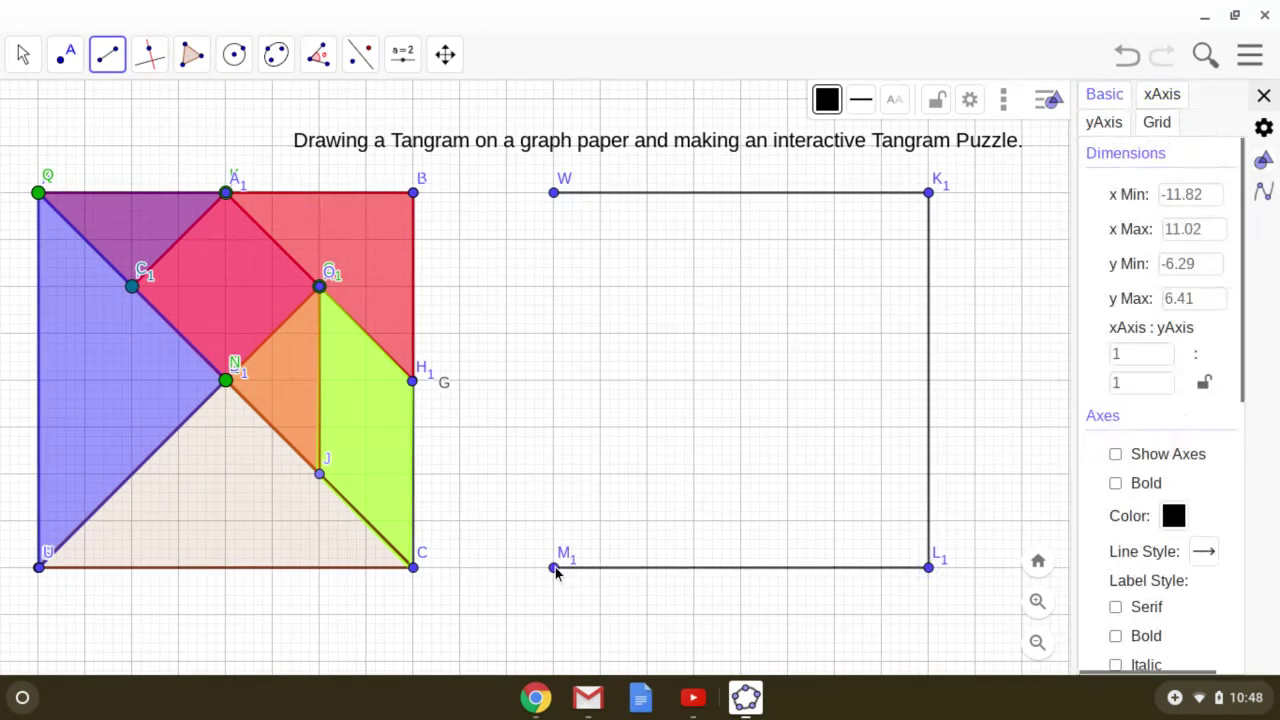
{"action": "left_click", "coordinate": [555, 567]}
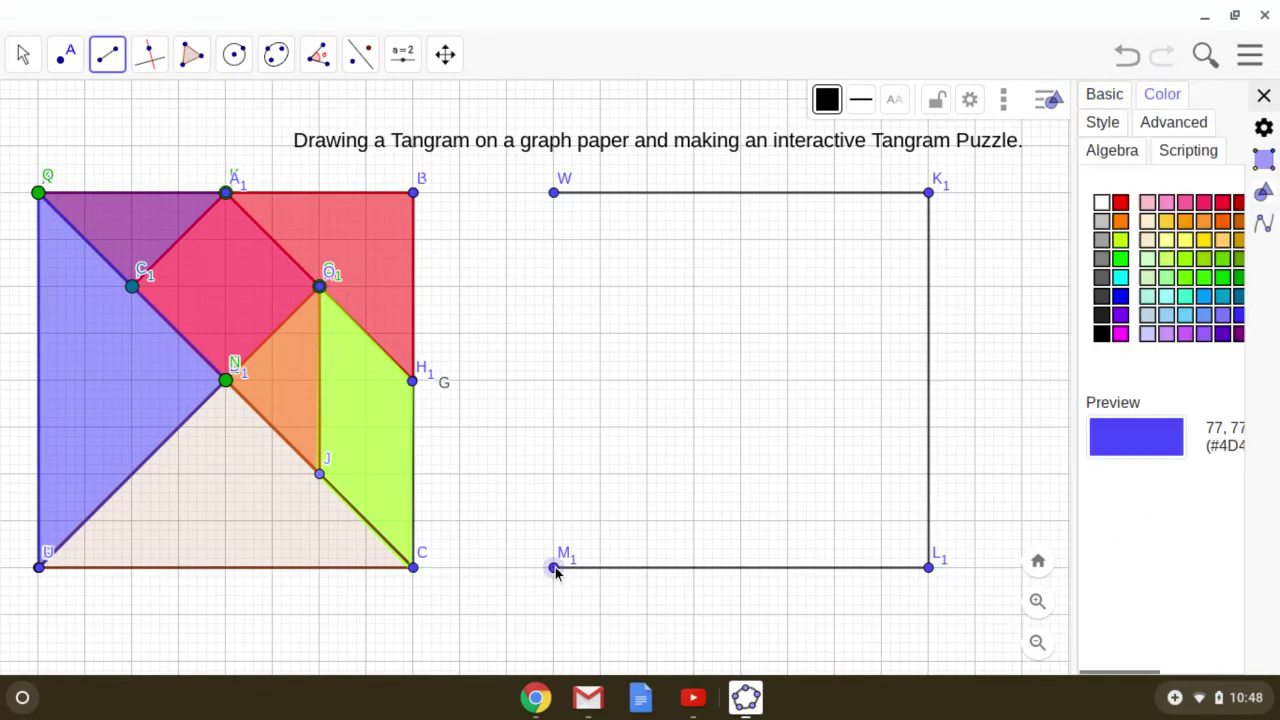
- Close the square with segment M1–W and draw the diagonal W–L1
{"action": "left_click", "coordinate": [554, 193]}
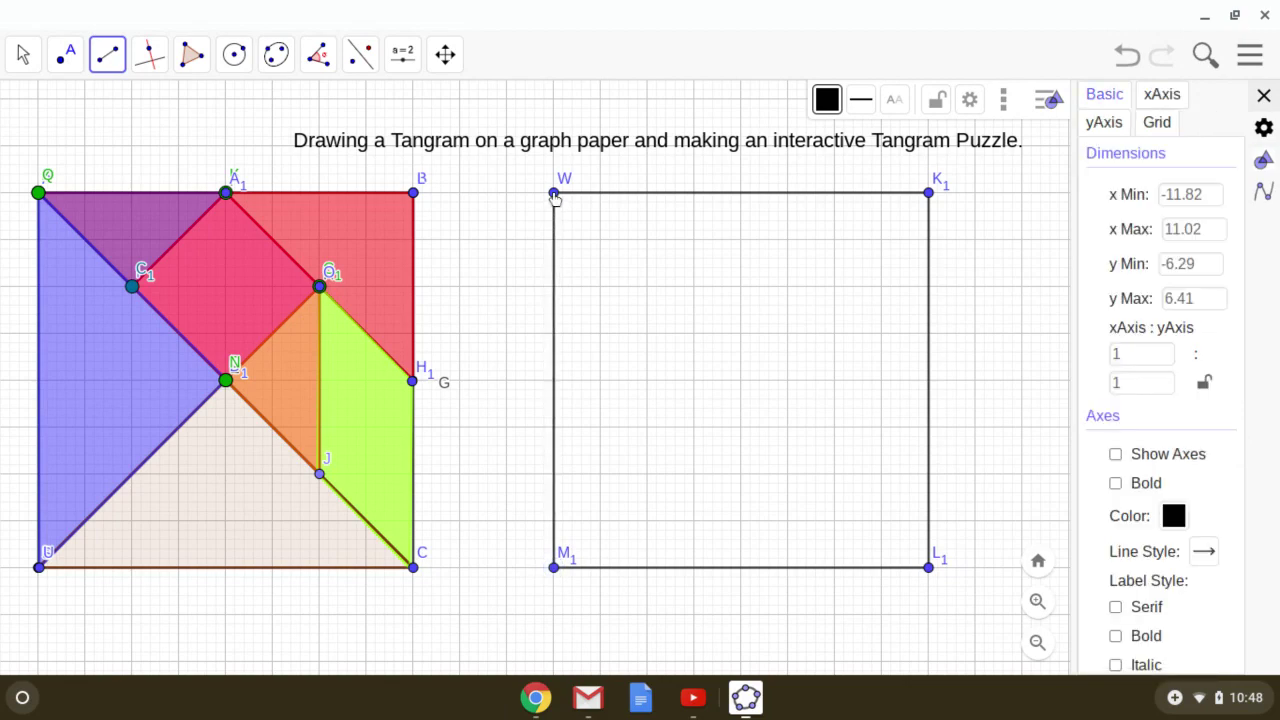
{"action": "left_click", "coordinate": [554, 193]}
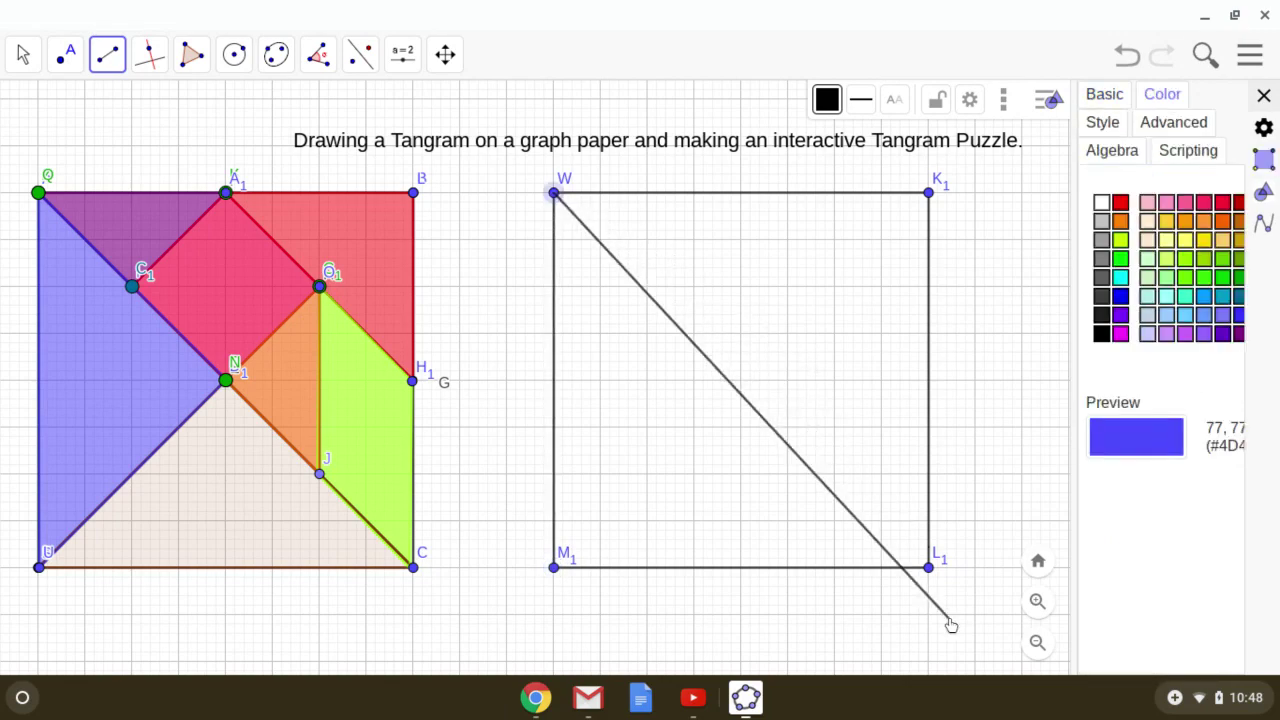
{"action": "left_click", "coordinate": [929, 568]}
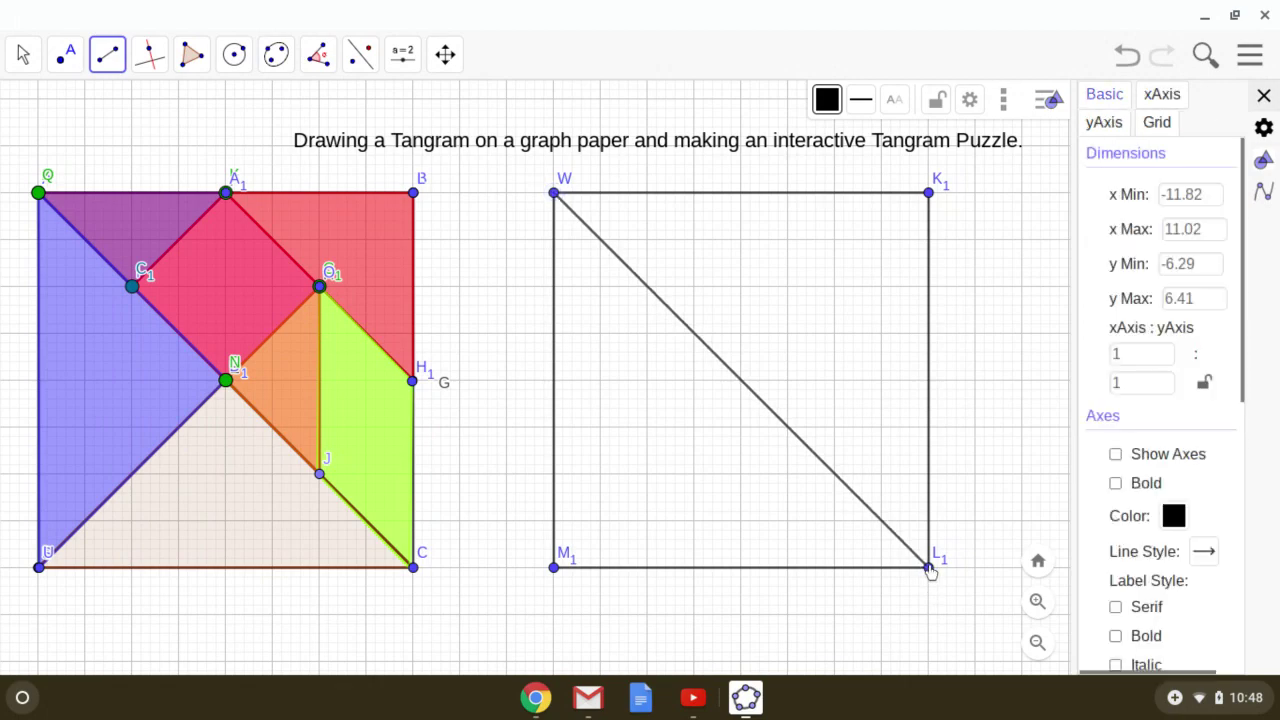
- Mark midpoints N1 of the diagonal, O1 of the top edge and P1 of the right edge
{"action": "left_click", "coordinate": [79, 71]}
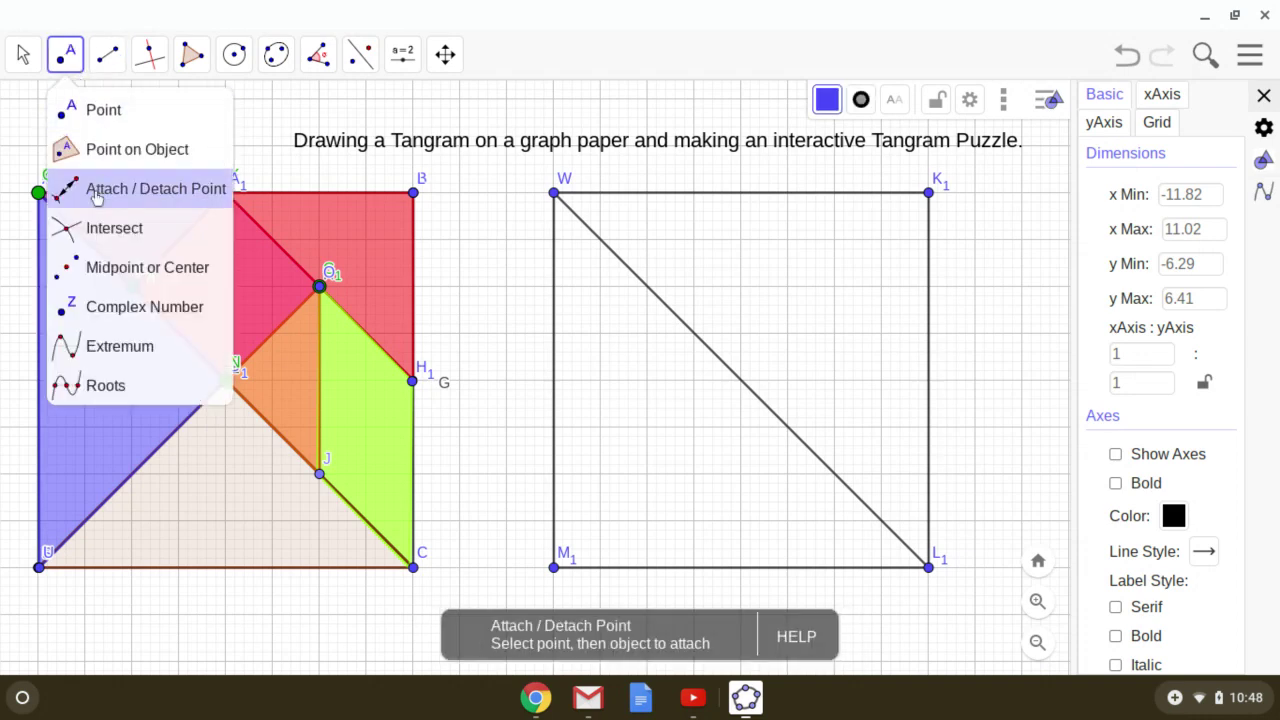
{"action": "left_click", "coordinate": [137, 274]}
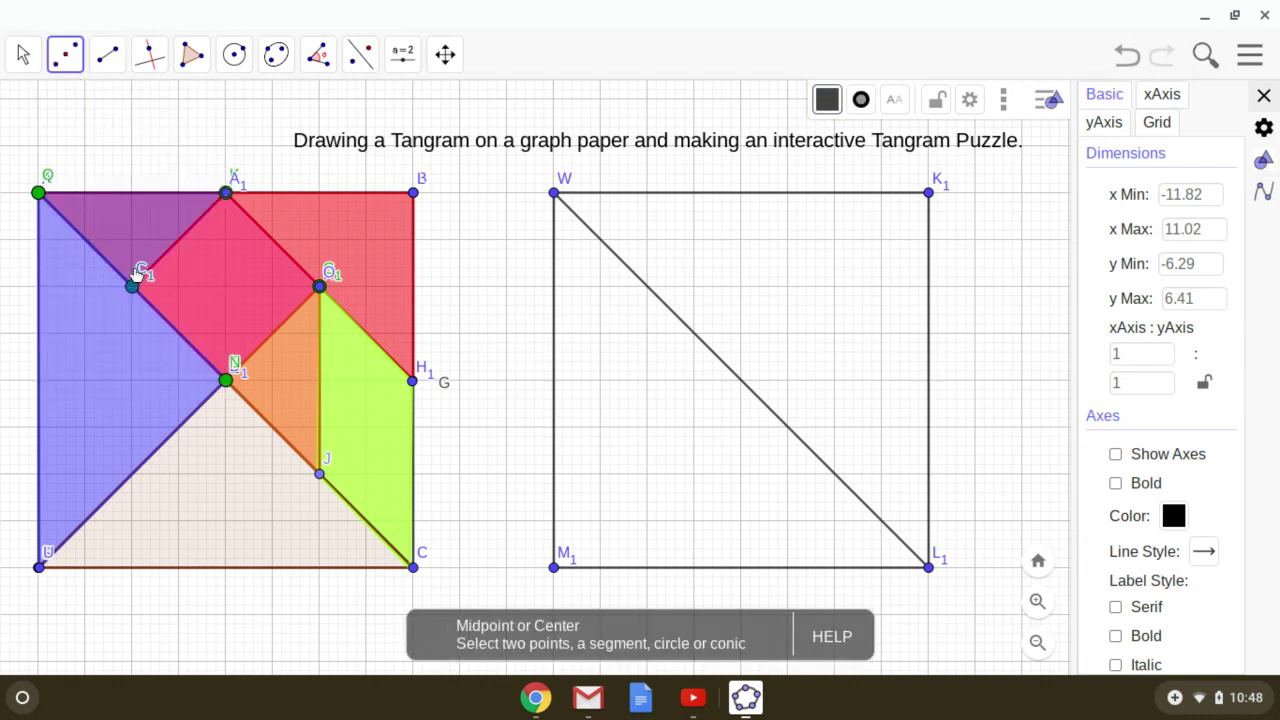
{"action": "left_click", "coordinate": [688, 332]}
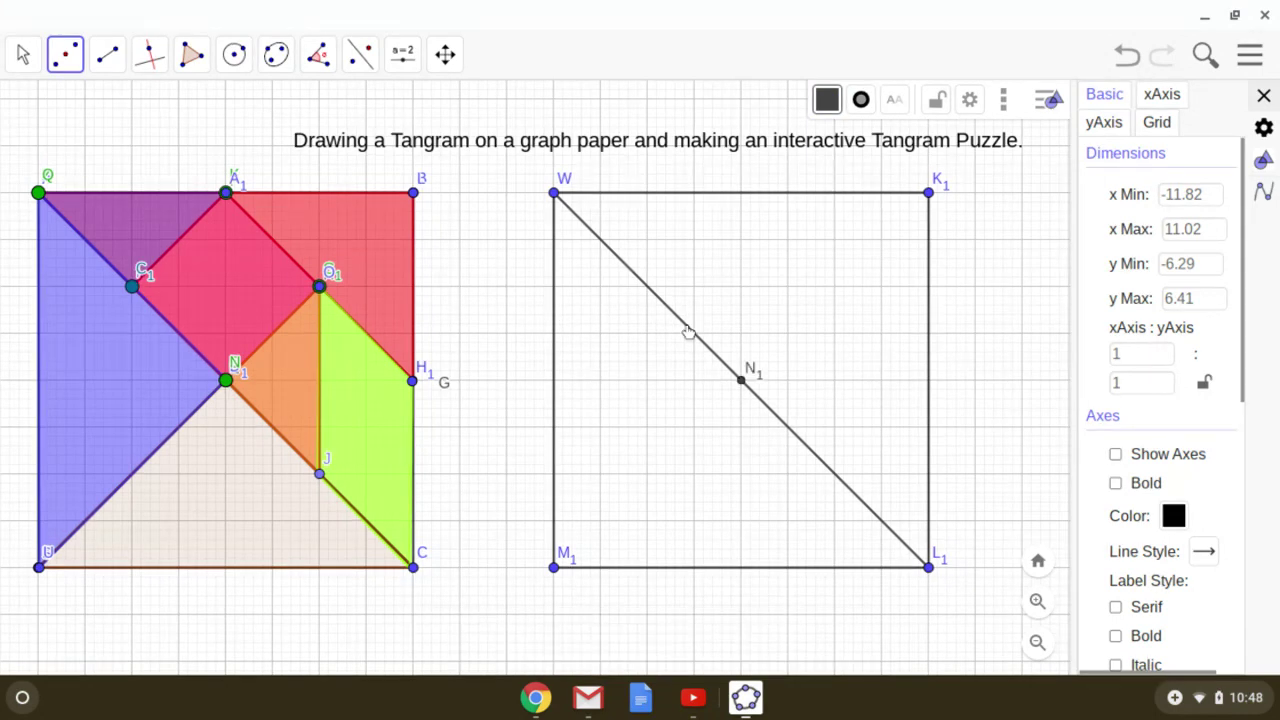
{"action": "left_click", "coordinate": [730, 196]}
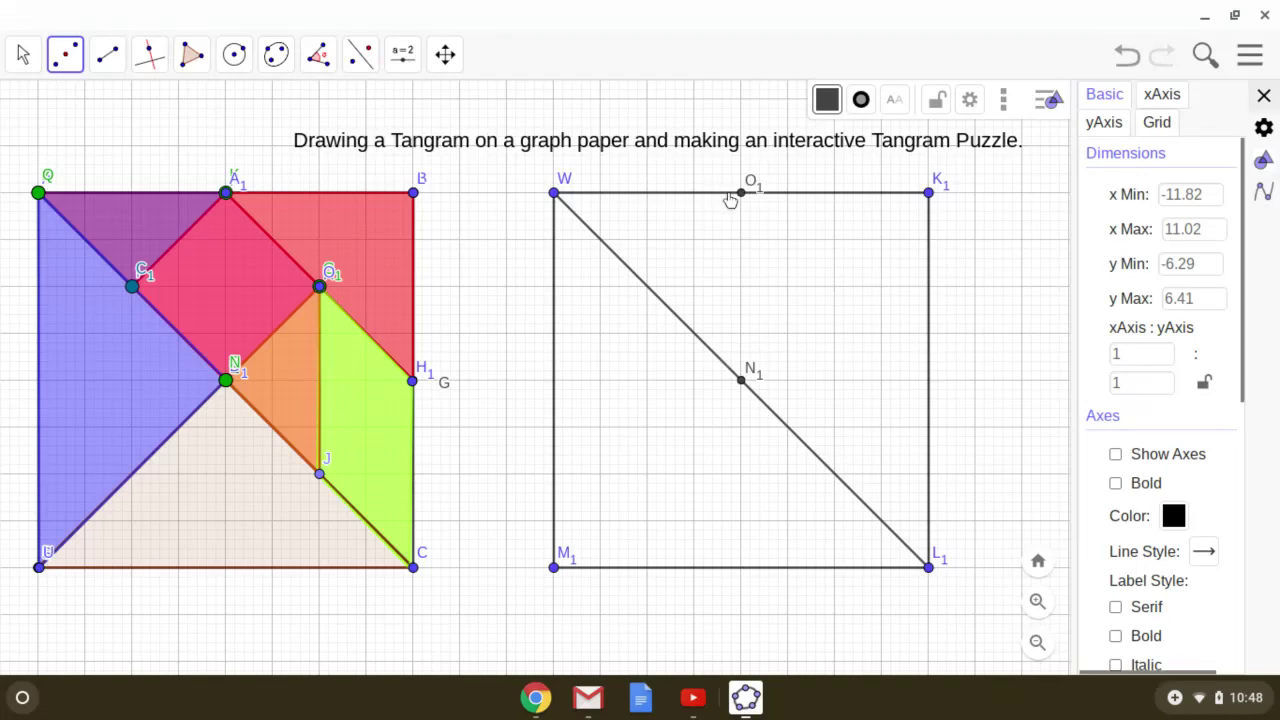
{"action": "left_click", "coordinate": [930, 372]}
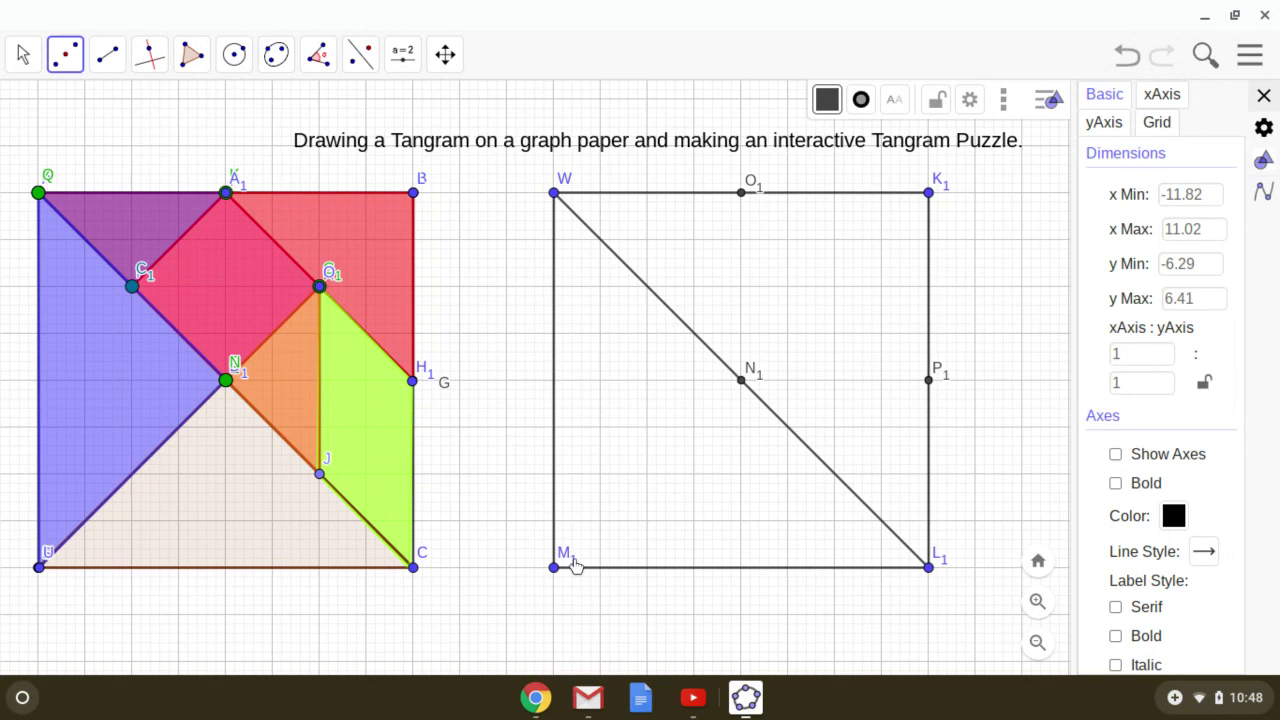
- Draw segments O1–P1 and M1–N1 across the new square
{"action": "left_click", "coordinate": [107, 54]}
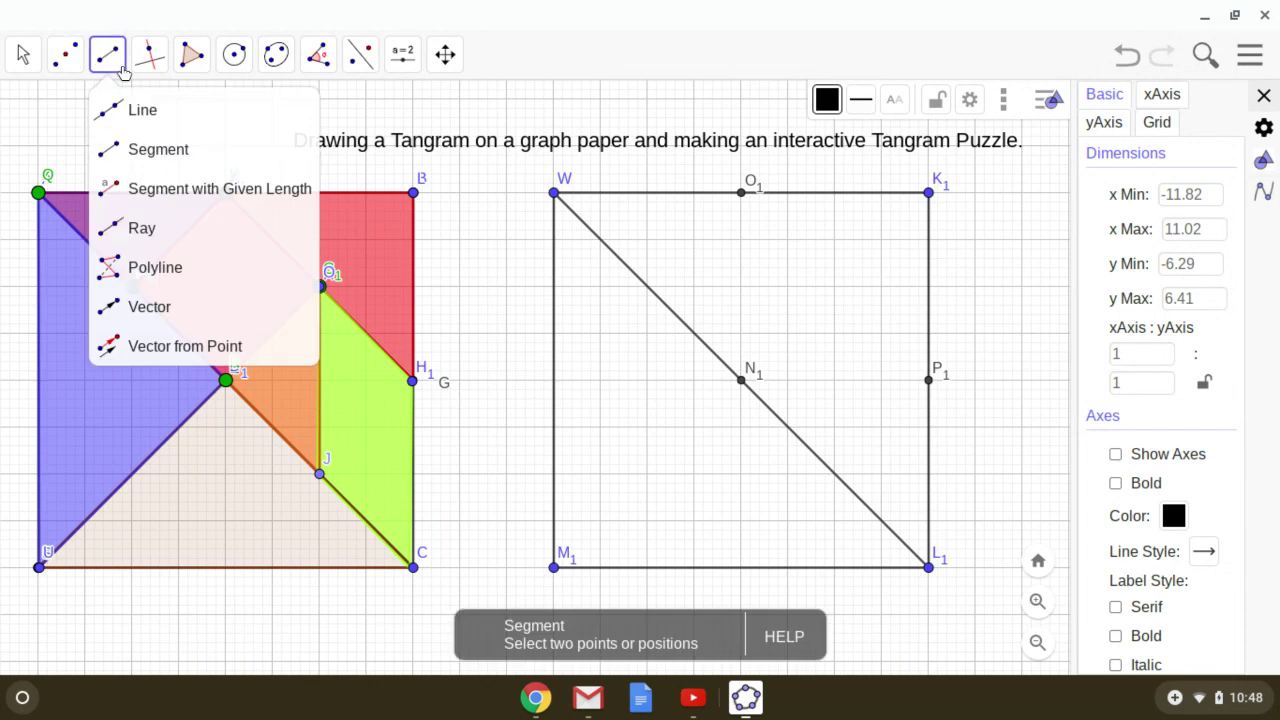
{"action": "left_click", "coordinate": [136, 150]}
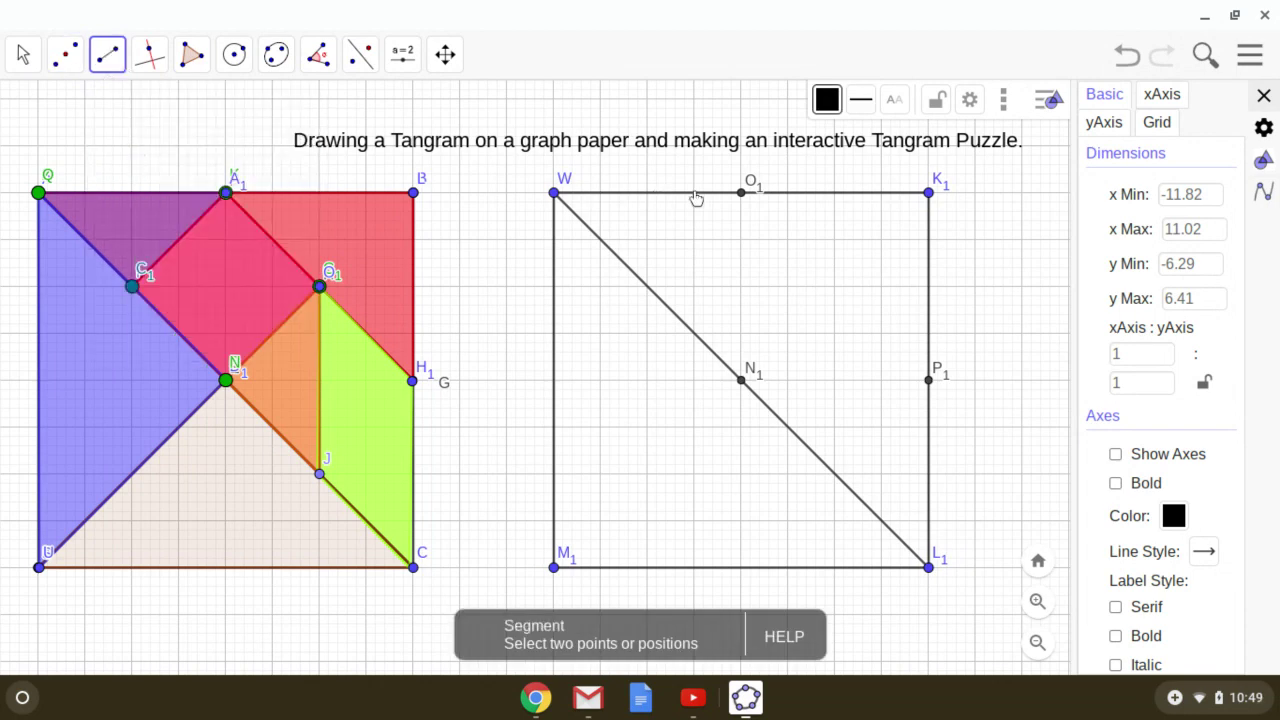
{"action": "left_click", "coordinate": [742, 195]}
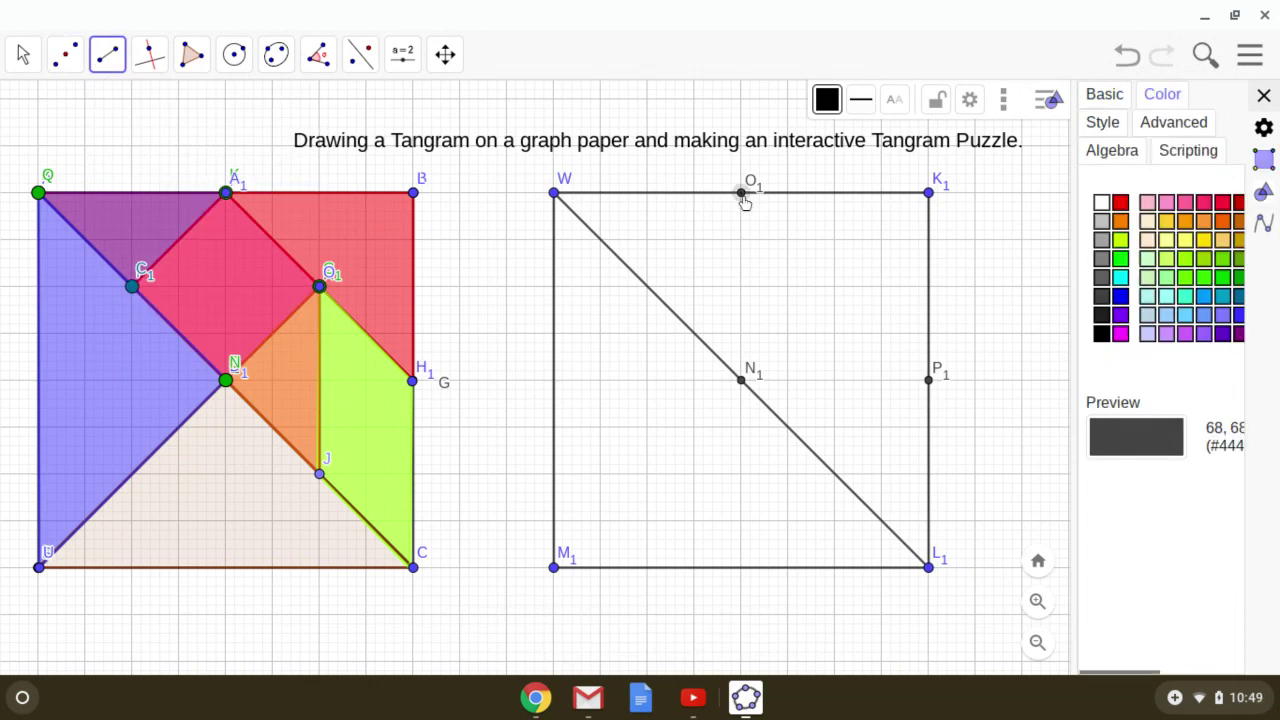
{"action": "left_click", "coordinate": [929, 380]}
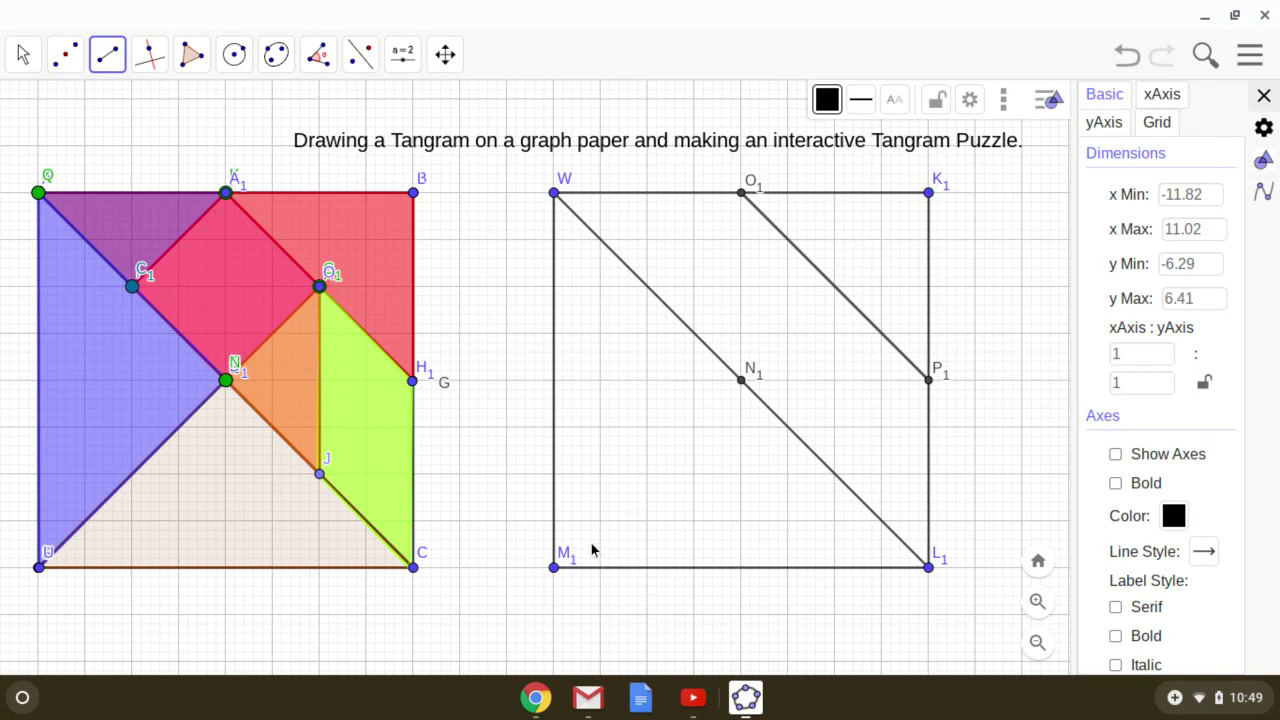
{"action": "left_click", "coordinate": [555, 568]}
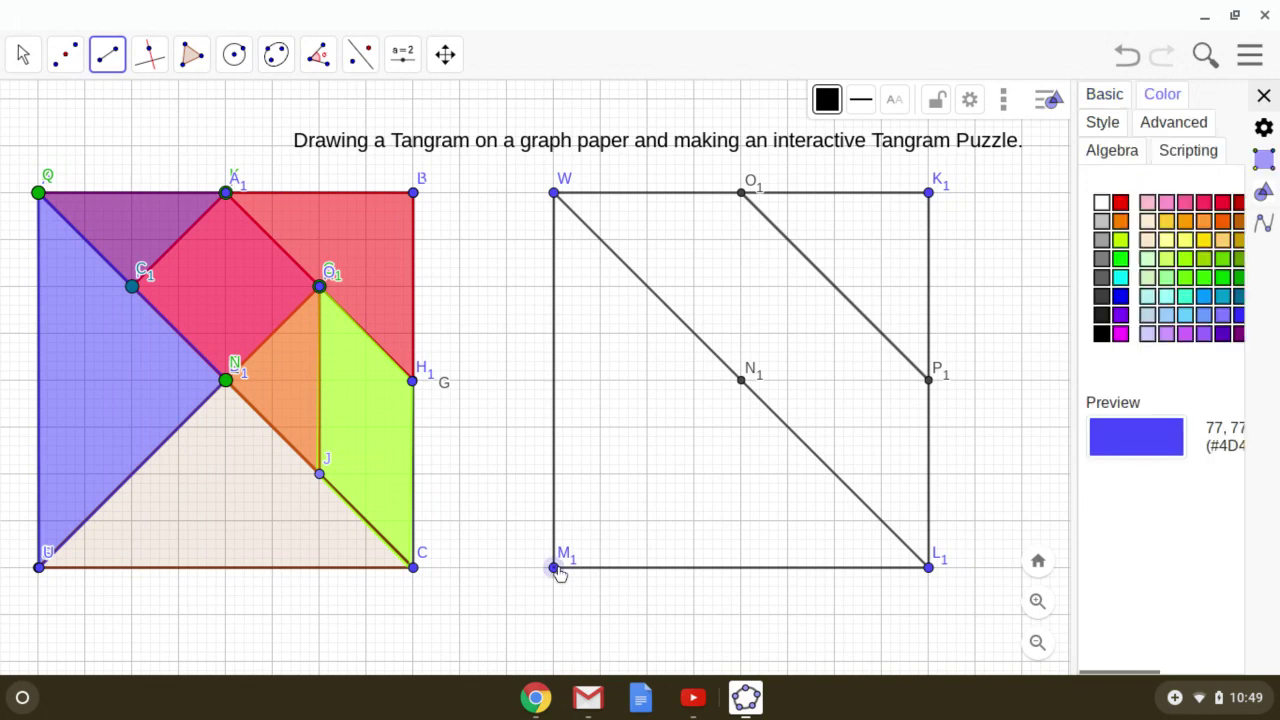
{"action": "left_click", "coordinate": [741, 388]}
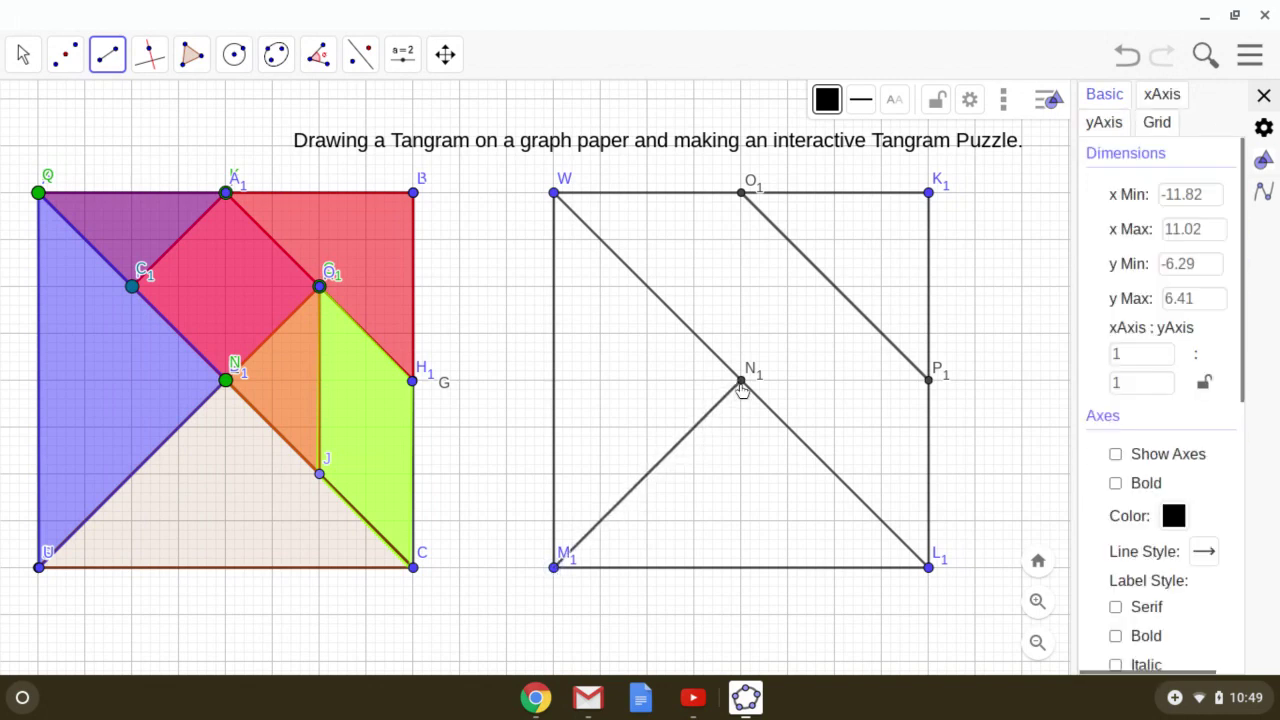
- Mark point Q1 at the midpoint of segment O1P1
{"action": "left_click", "coordinate": [64, 60]}
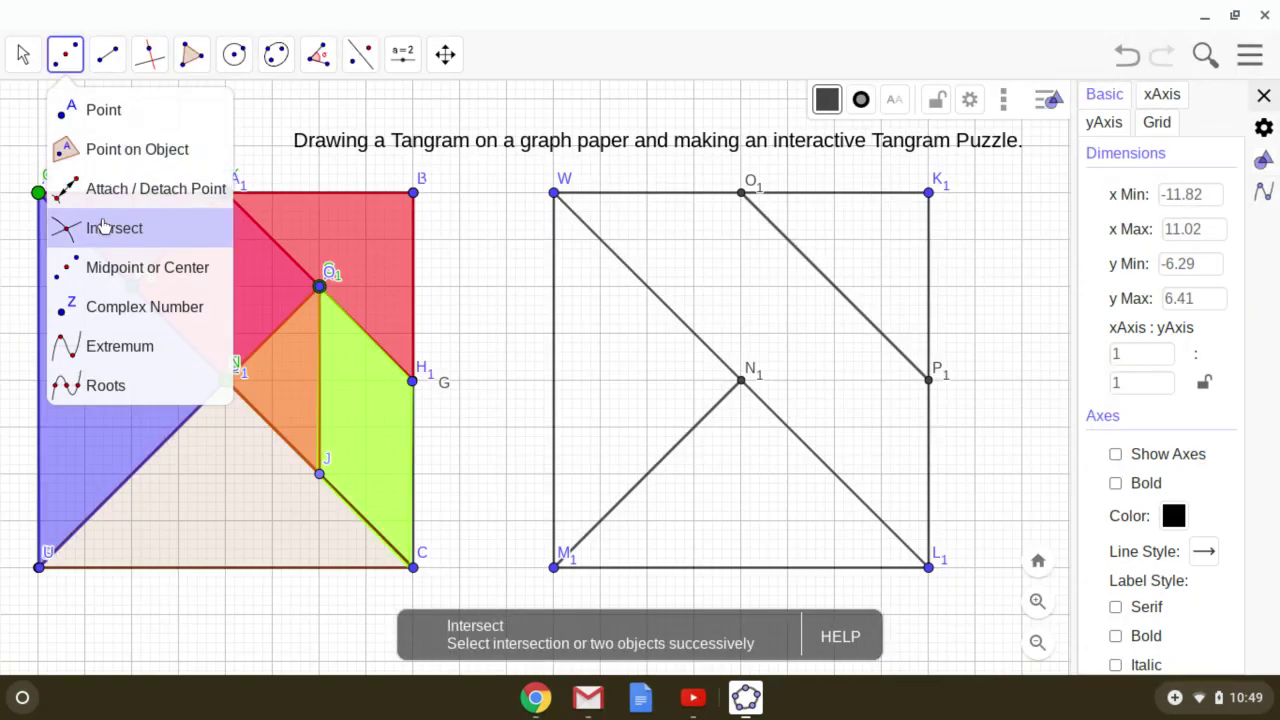
{"action": "left_click", "coordinate": [105, 275]}
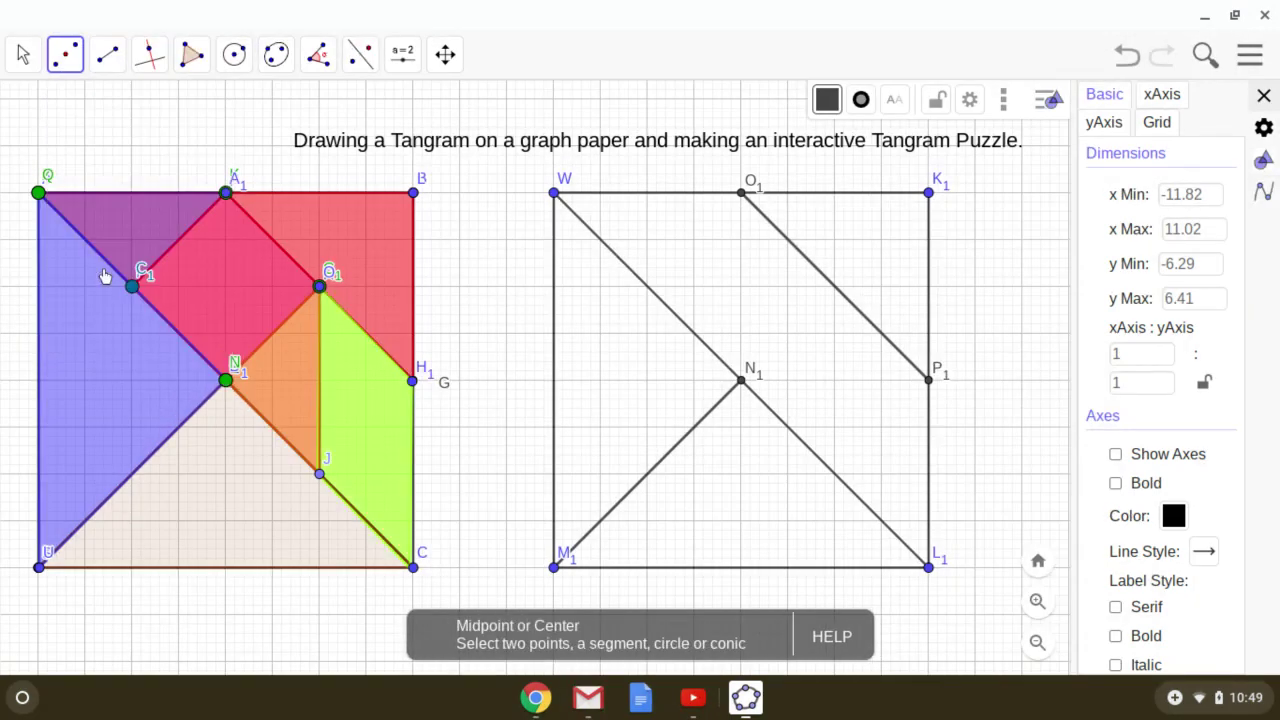
{"action": "left_click", "coordinate": [832, 289]}
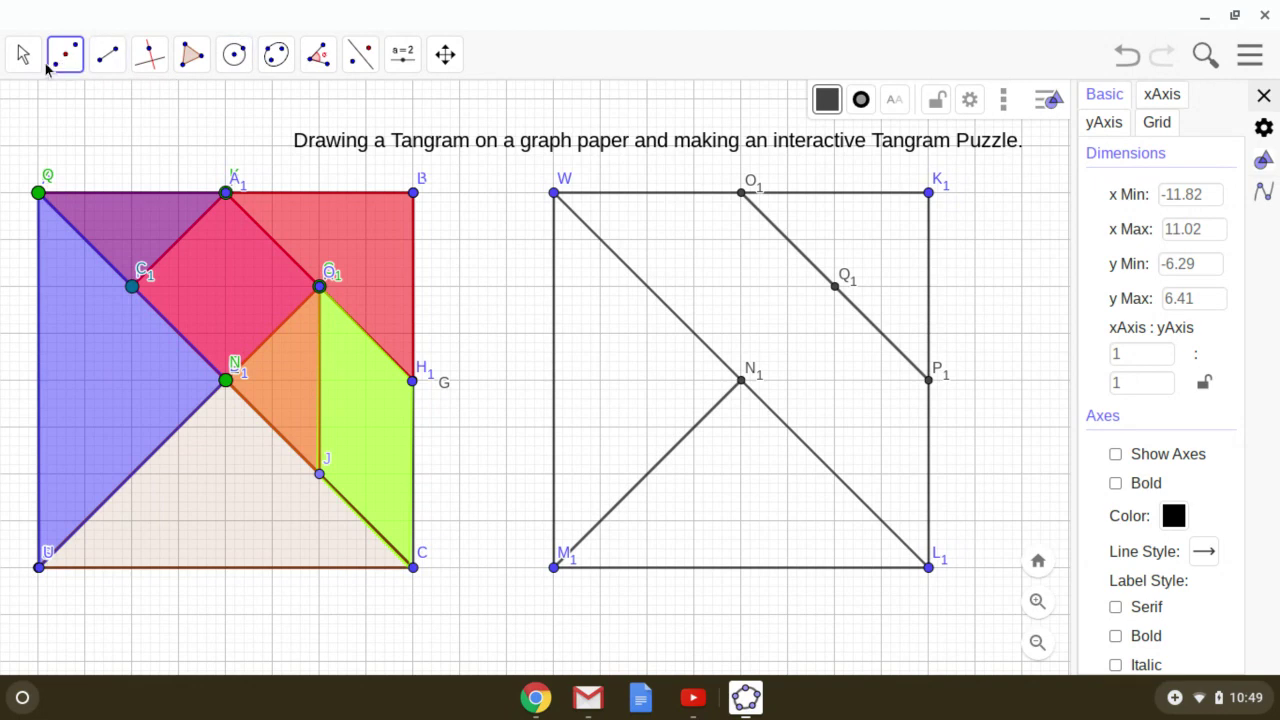
- Place free points R1 on segment WN1 and S1 on segment N1L1
{"action": "left_click", "coordinate": [60, 70]}
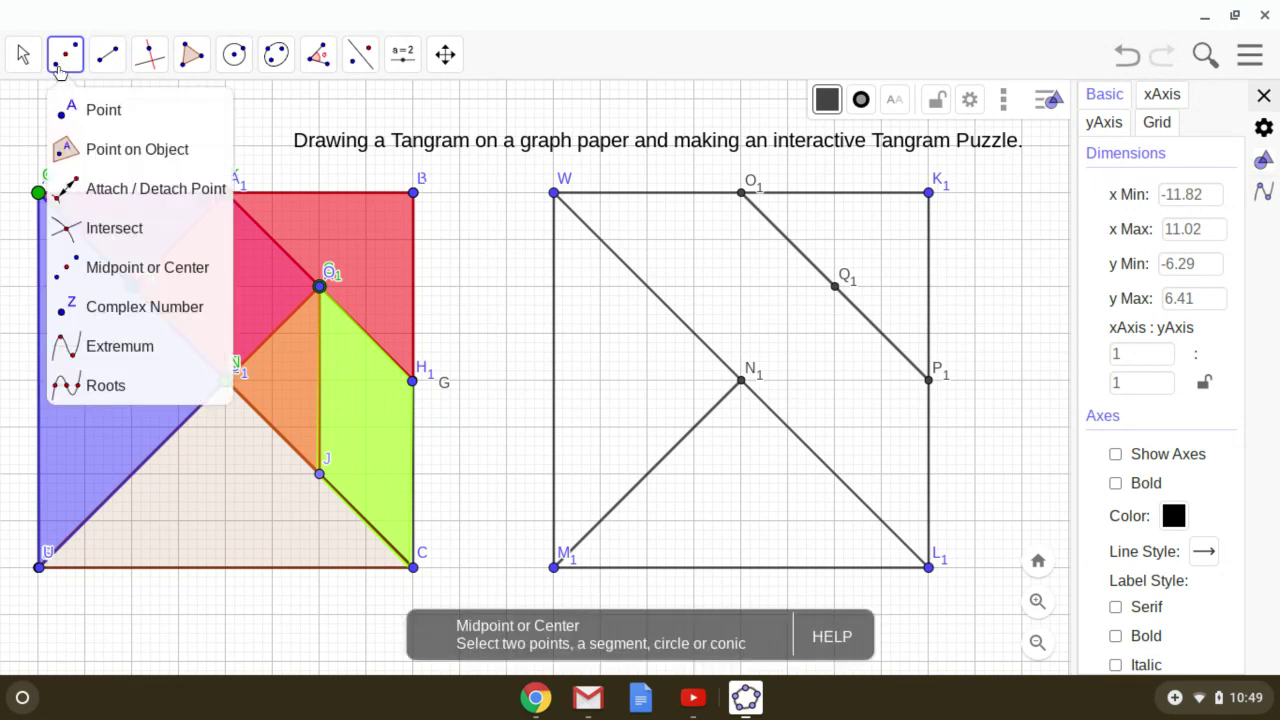
{"action": "left_click", "coordinate": [86, 110]}
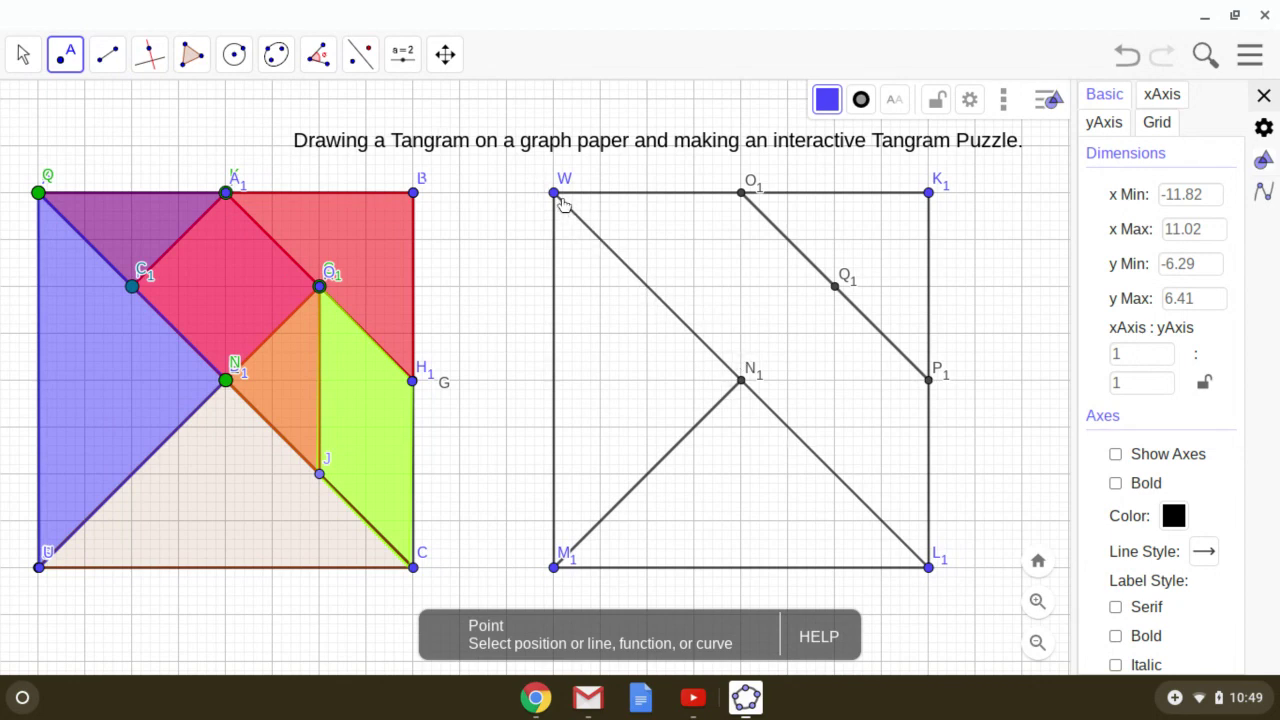
{"action": "left_click", "coordinate": [647, 286]}
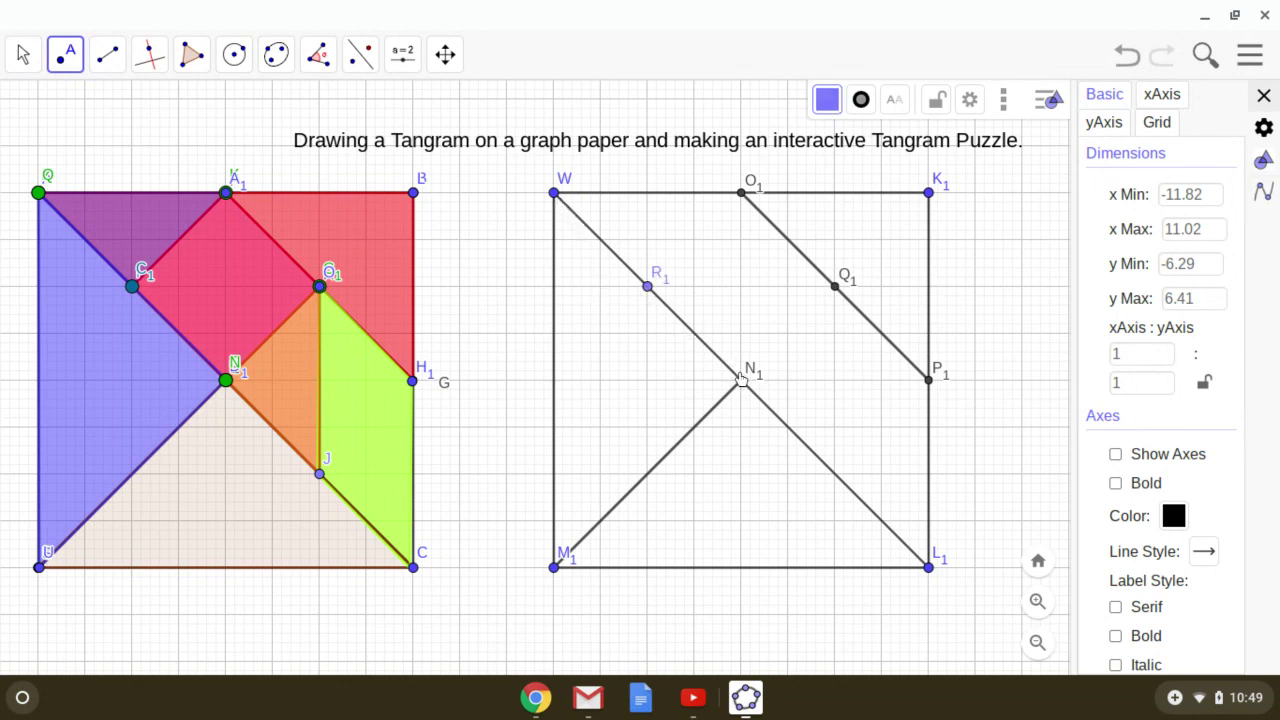
{"action": "left_click", "coordinate": [835, 475]}
- Draw segments R1–O1, N1–Q1 and S1–Q1 to complete the seven-piece outline
{"action": "left_click", "coordinate": [110, 57]}
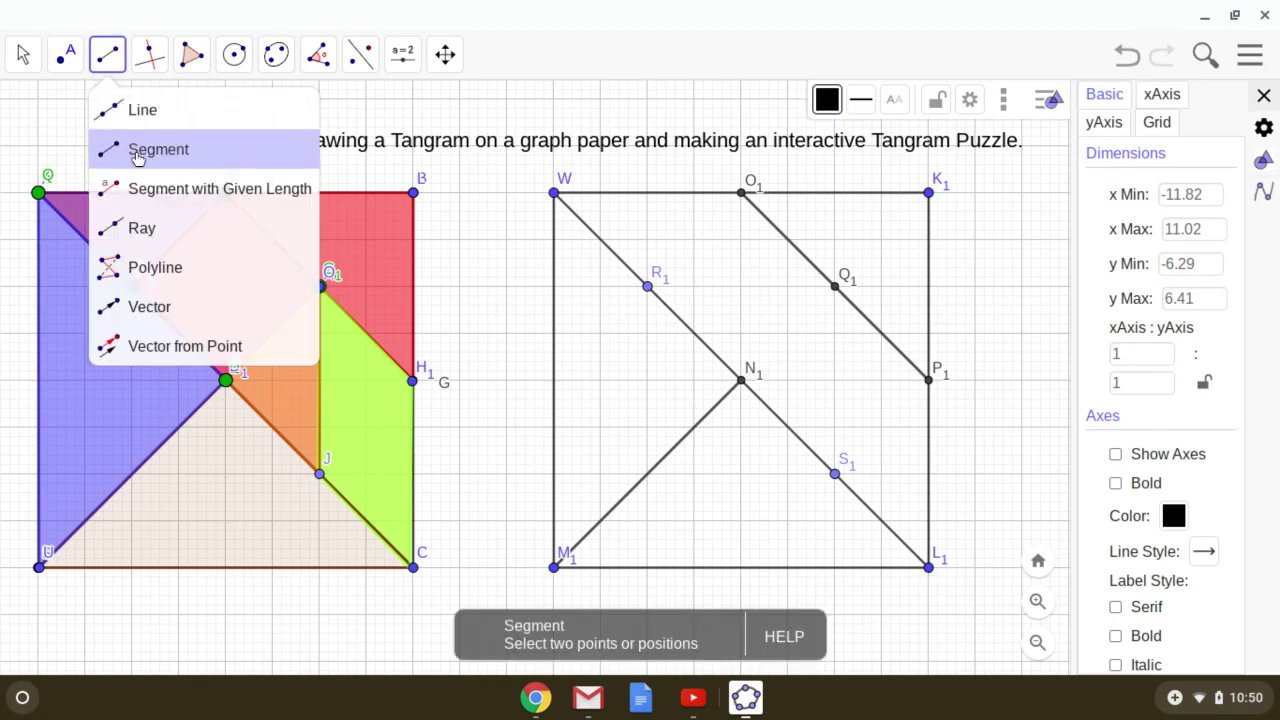
{"action": "left_click", "coordinate": [137, 158]}
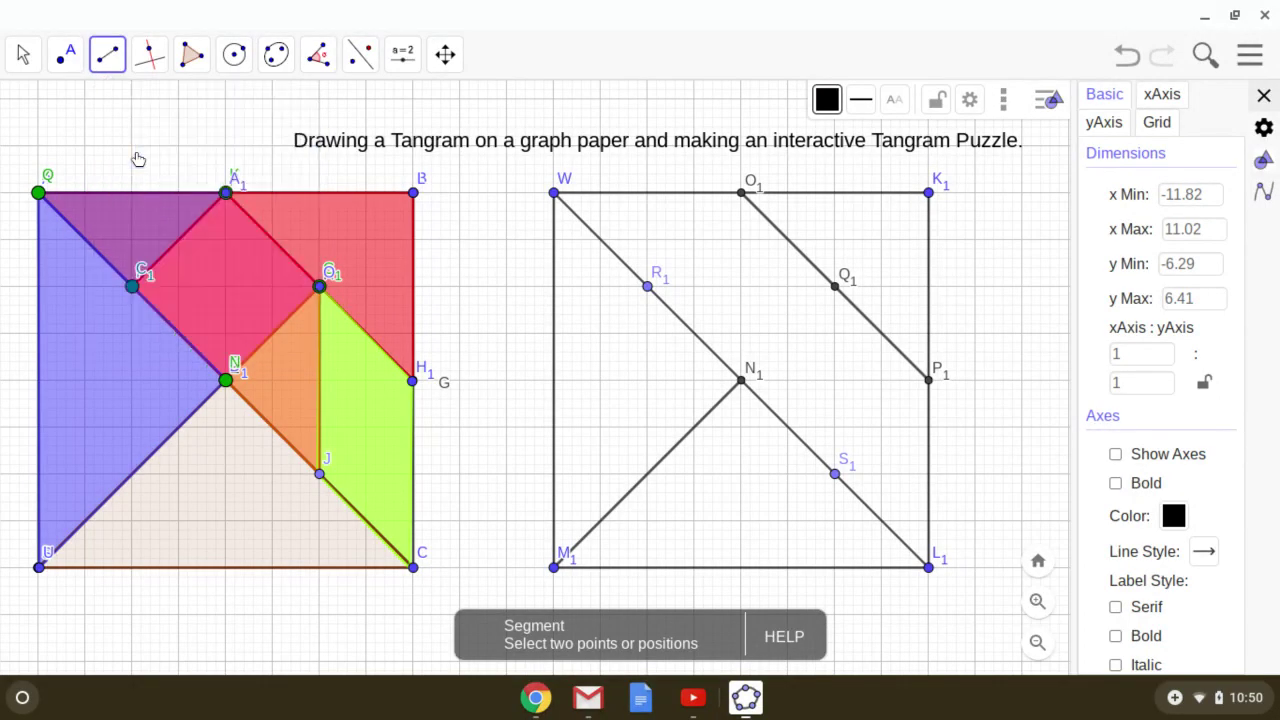
{"action": "left_click", "coordinate": [648, 287]}
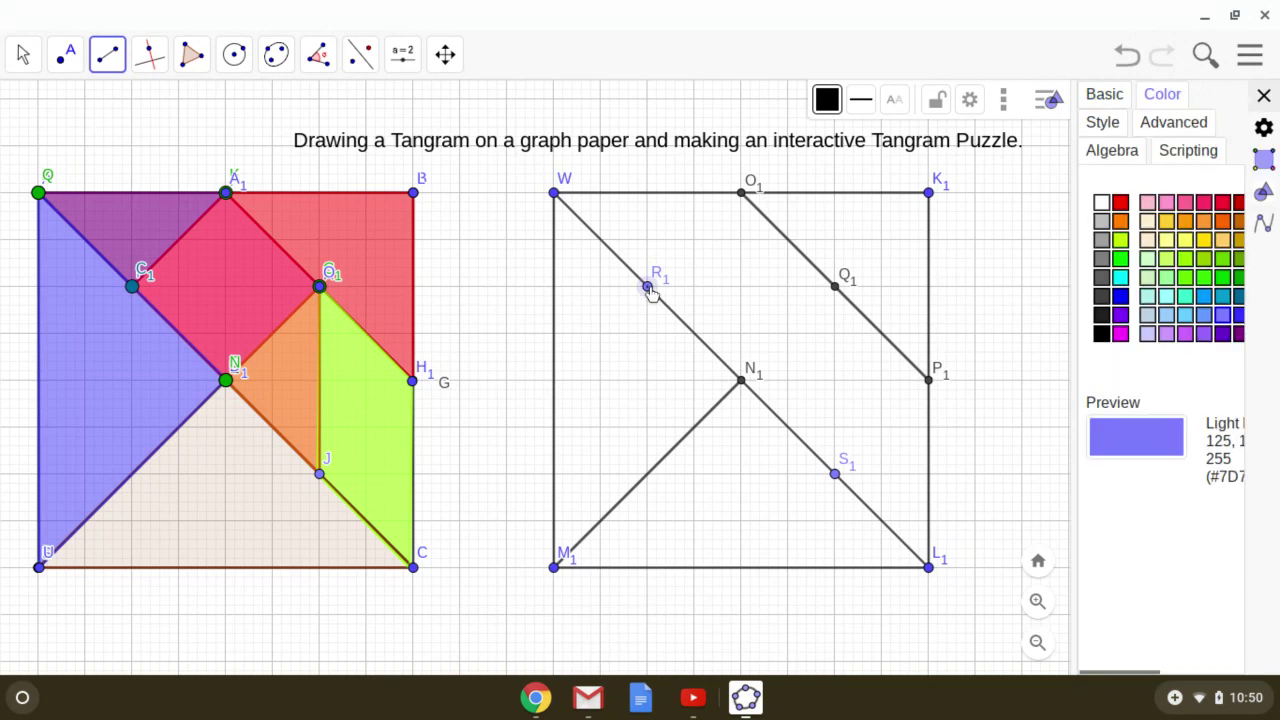
{"action": "left_click", "coordinate": [741, 194]}
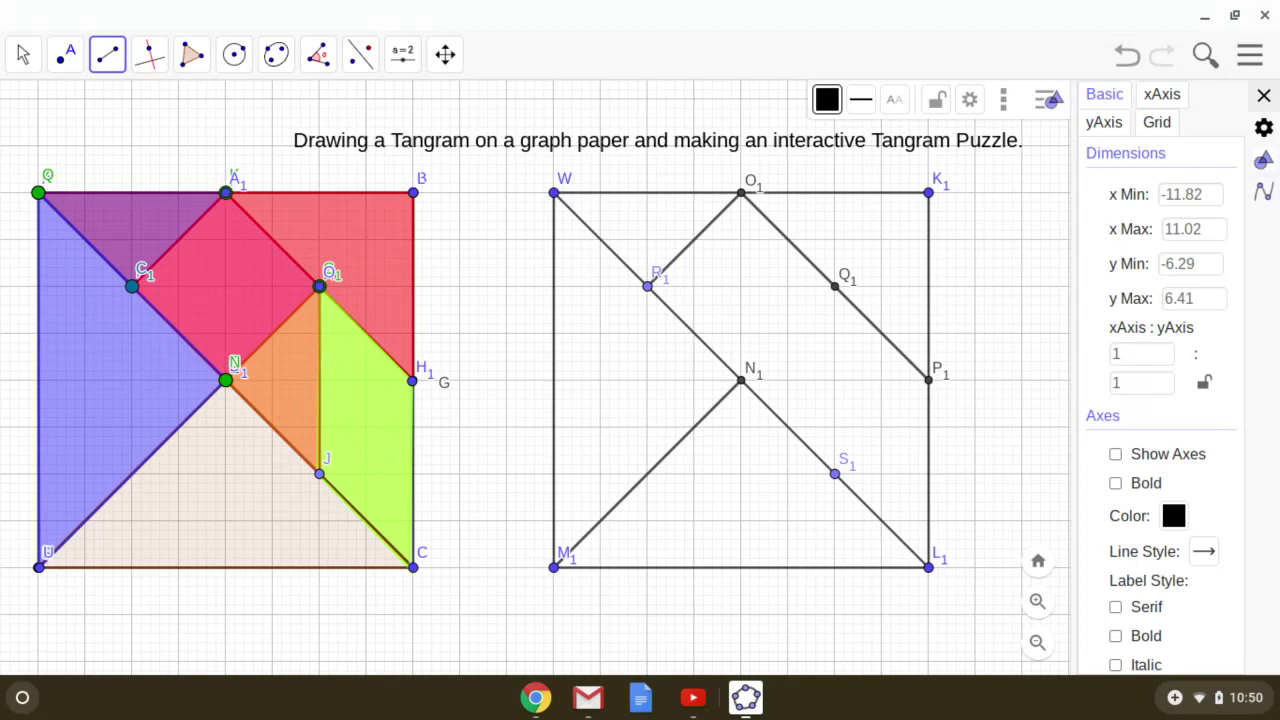
{"action": "left_click", "coordinate": [741, 380]}
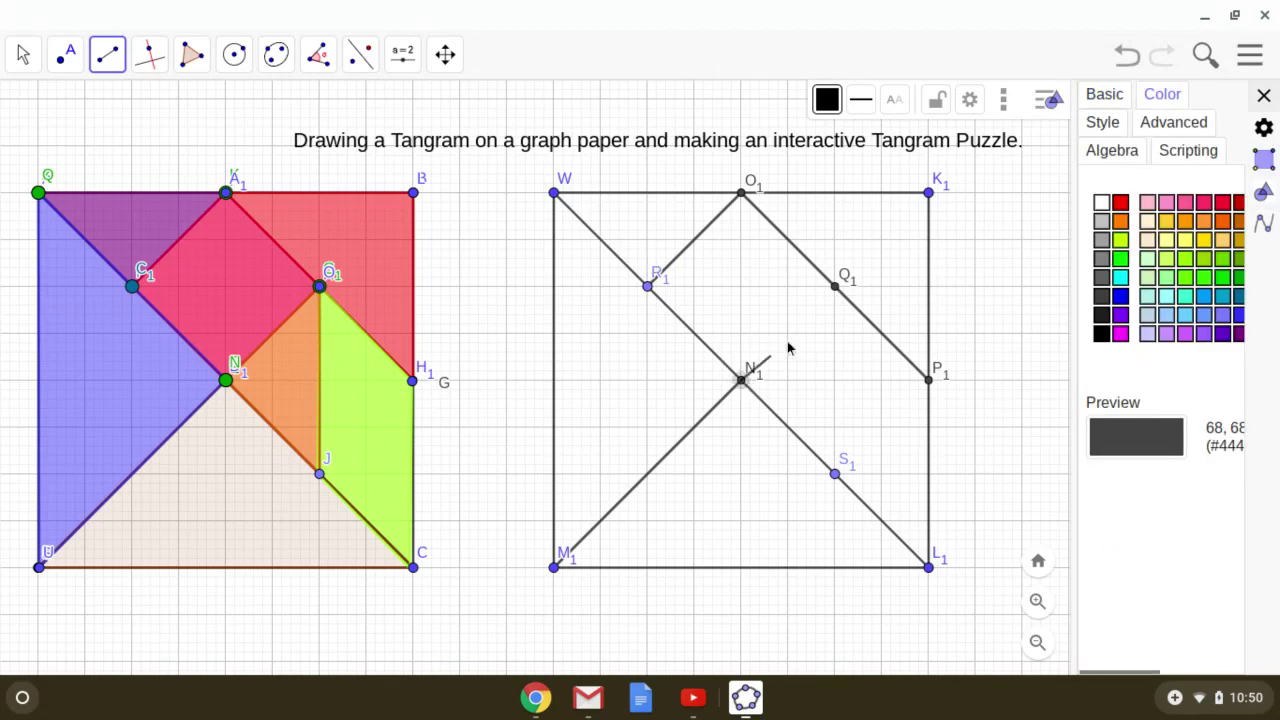
{"action": "left_click", "coordinate": [835, 288]}
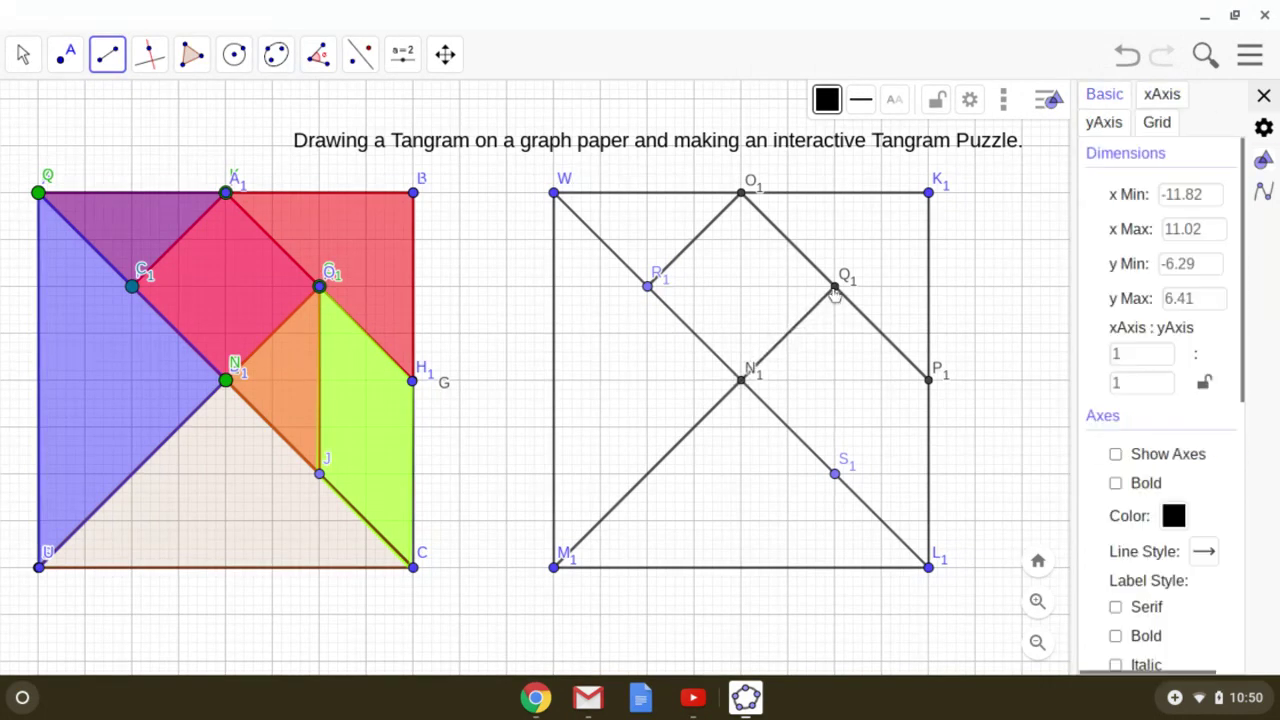
{"action": "left_click", "coordinate": [836, 476]}
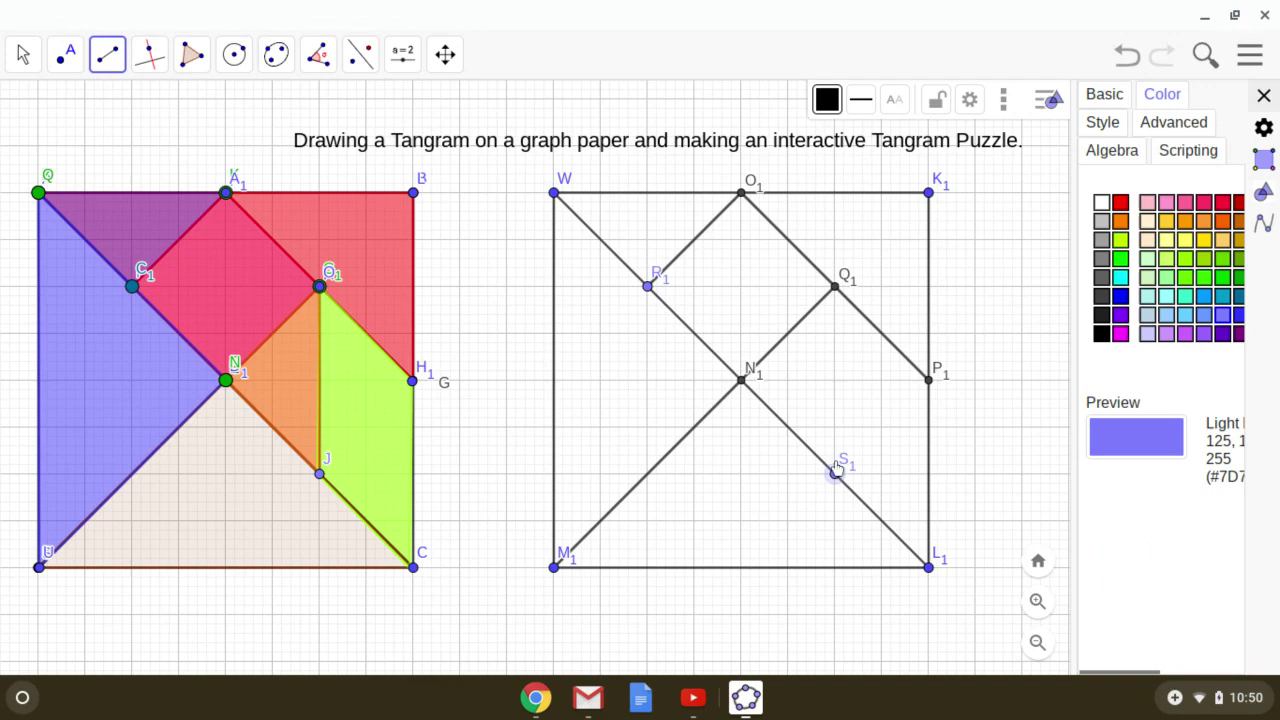
{"action": "left_click", "coordinate": [838, 289]}
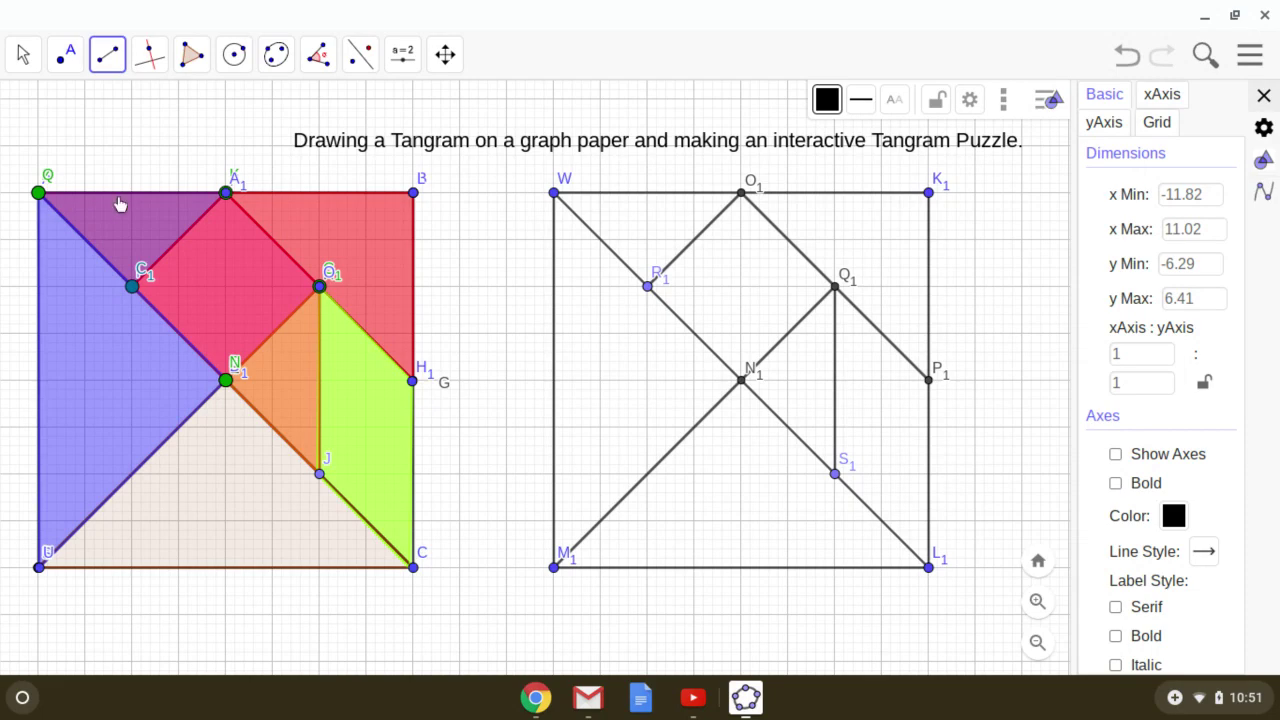
- Select the red triangle in the coloured tangram with the Move tool
{"action": "left_click", "coordinate": [22, 60]}
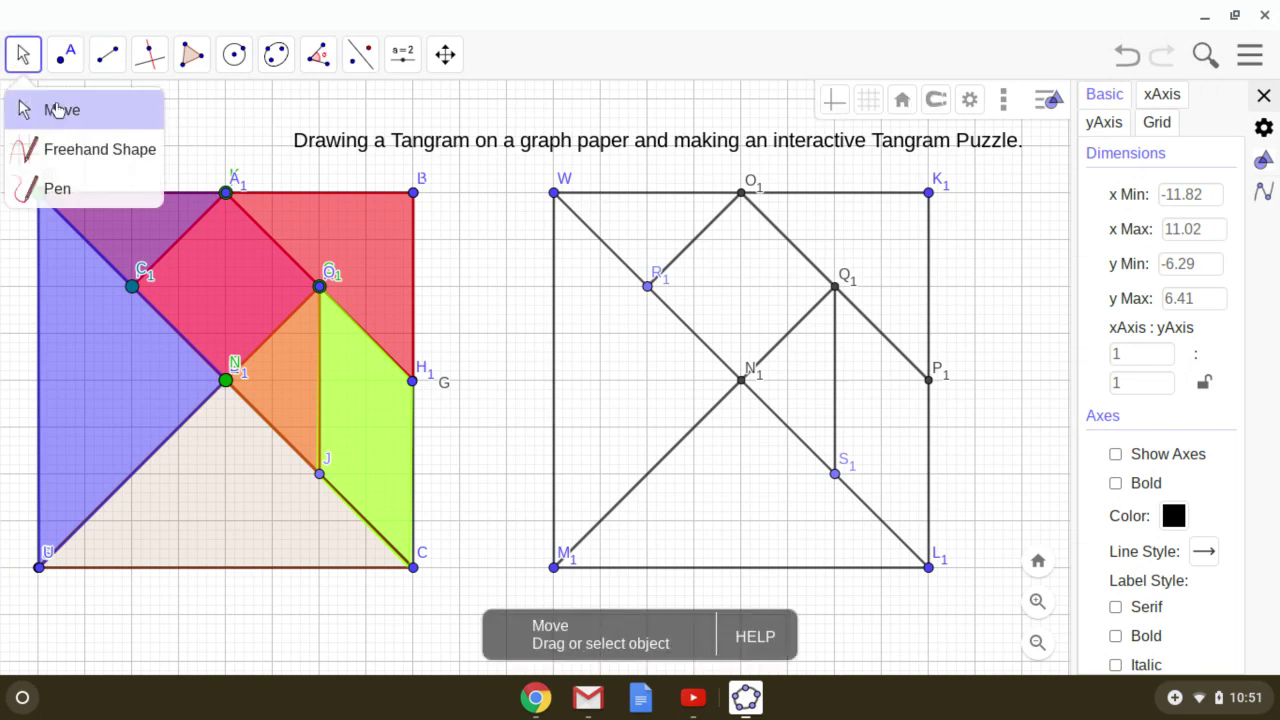
{"action": "left_click", "coordinate": [60, 110]}
{"action": "mouse_move", "coordinate": [375, 257]}
{"action": "left_mouse_down"}
{"action": "mouse_move", "coordinate": [526, 210]}
{"action": "mouse_move", "coordinate": [398, 268]}
{"action": "mouse_move", "coordinate": [474, 246]}
{"action": "mouse_move", "coordinate": [357, 263]}
{"action": "mouse_move", "coordinate": [378, 259]}
{"action": "left_mouse_up"}
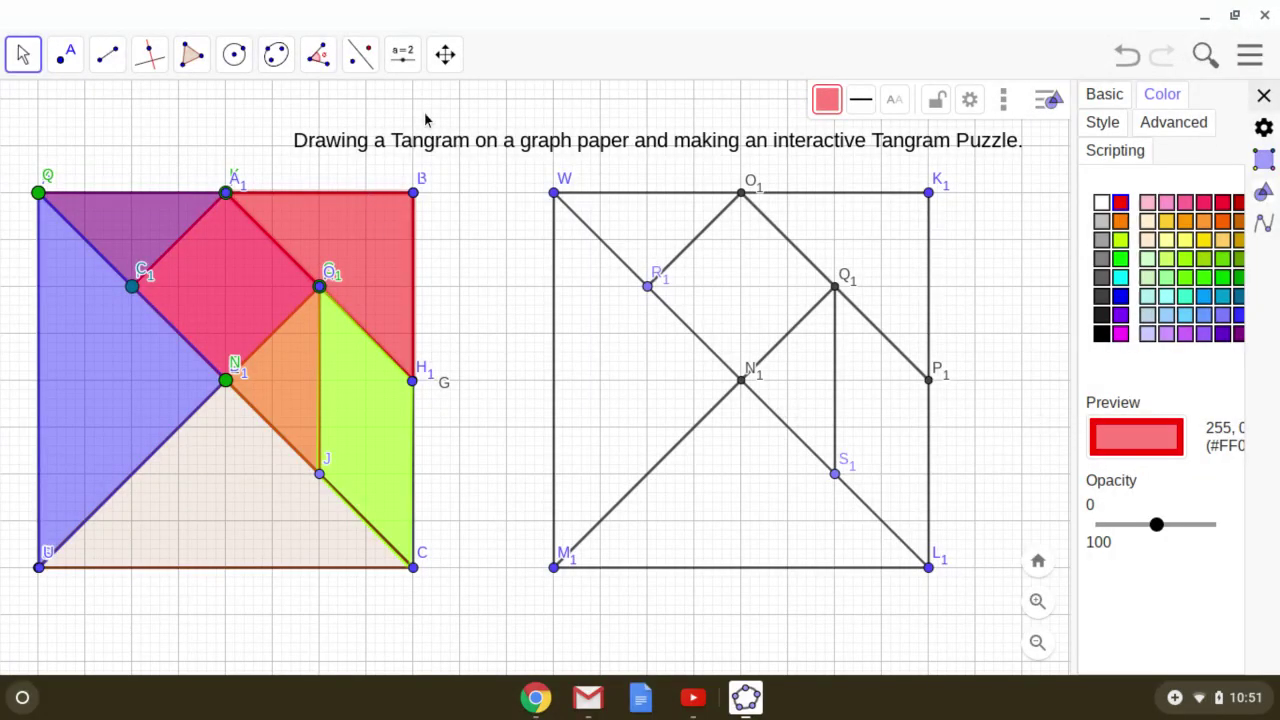
- Pan both squares up and slightly left, then zoom in on the segmented square
{"action": "left_click", "coordinate": [445, 56]}
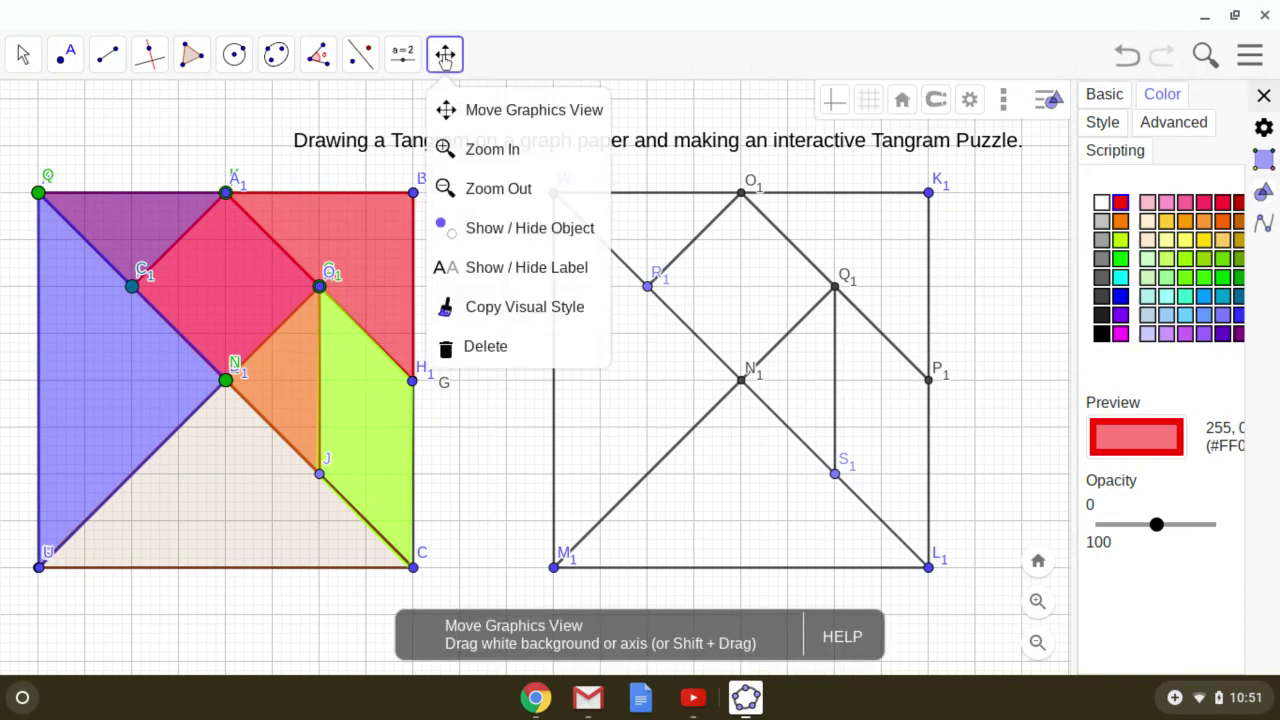
{"action": "left_click", "coordinate": [474, 407]}
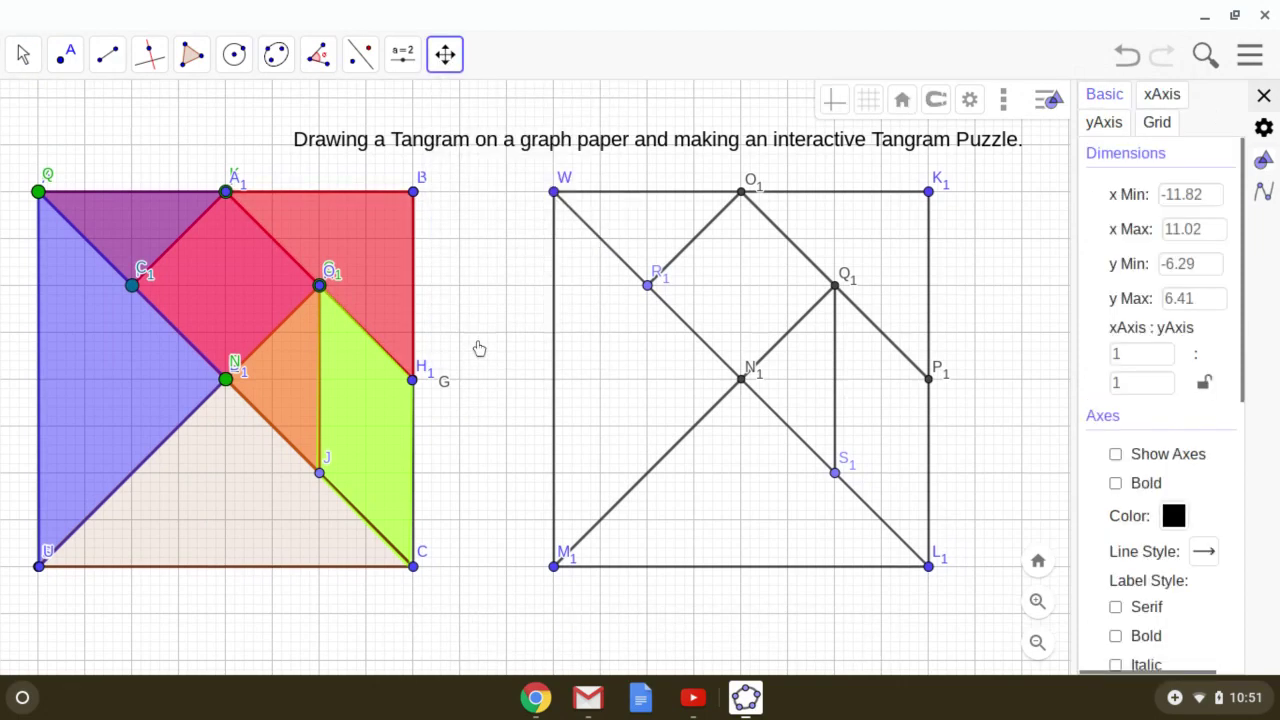
{"action": "left_click_drag", "start_coordinate": [474, 407], "coordinate": [491, 256]}
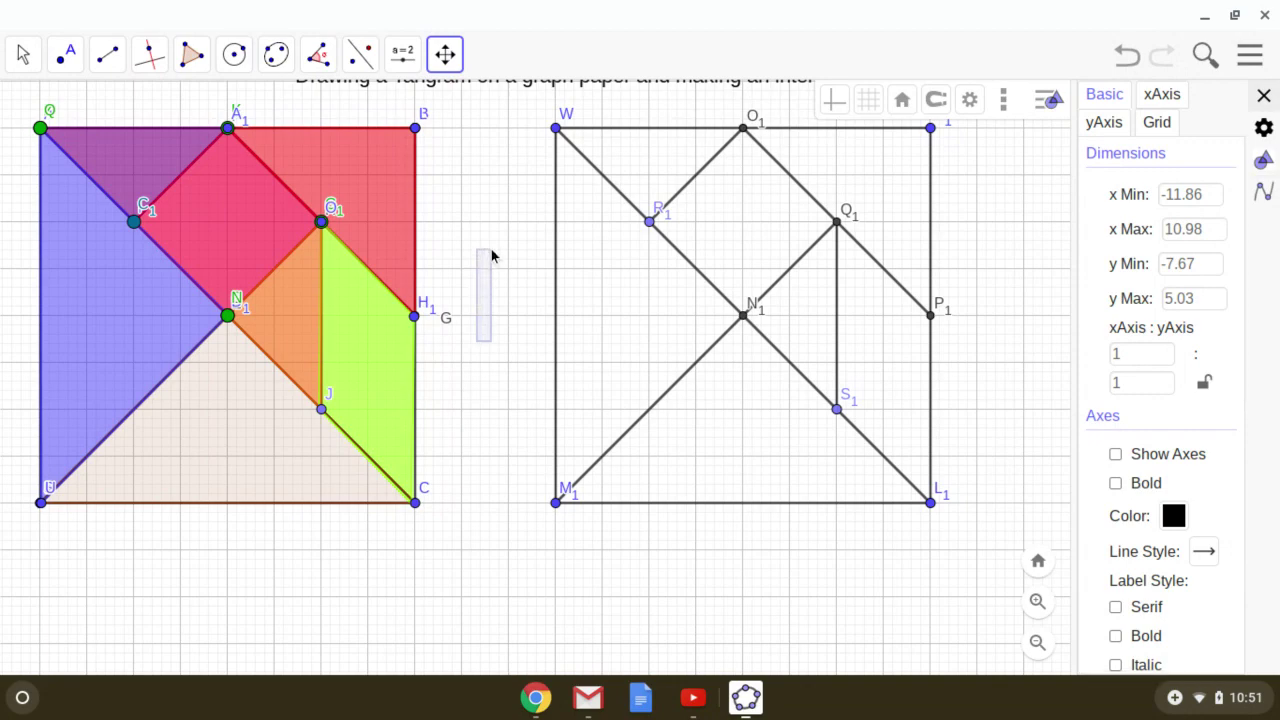
{"action": "left_click", "coordinate": [447, 64]}
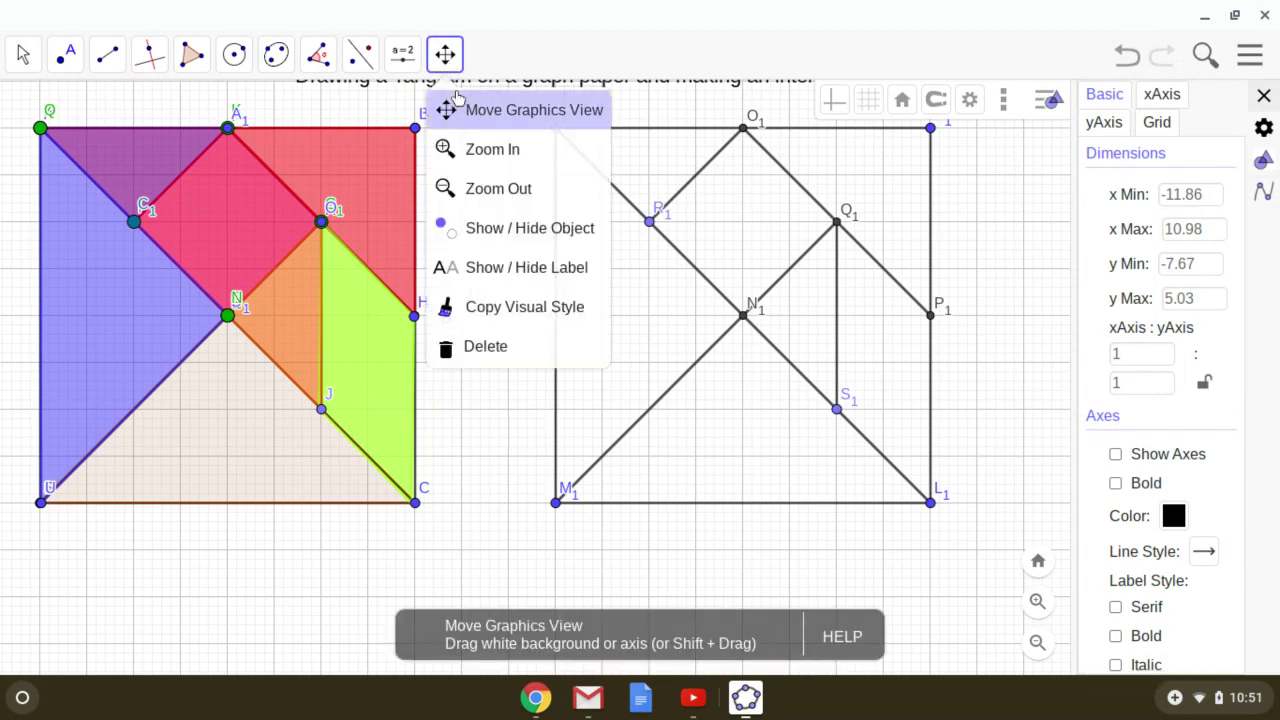
{"action": "left_click", "coordinate": [482, 116]}
{"action": "left_click_drag", "start_coordinate": [487, 336], "coordinate": [490, 254]}
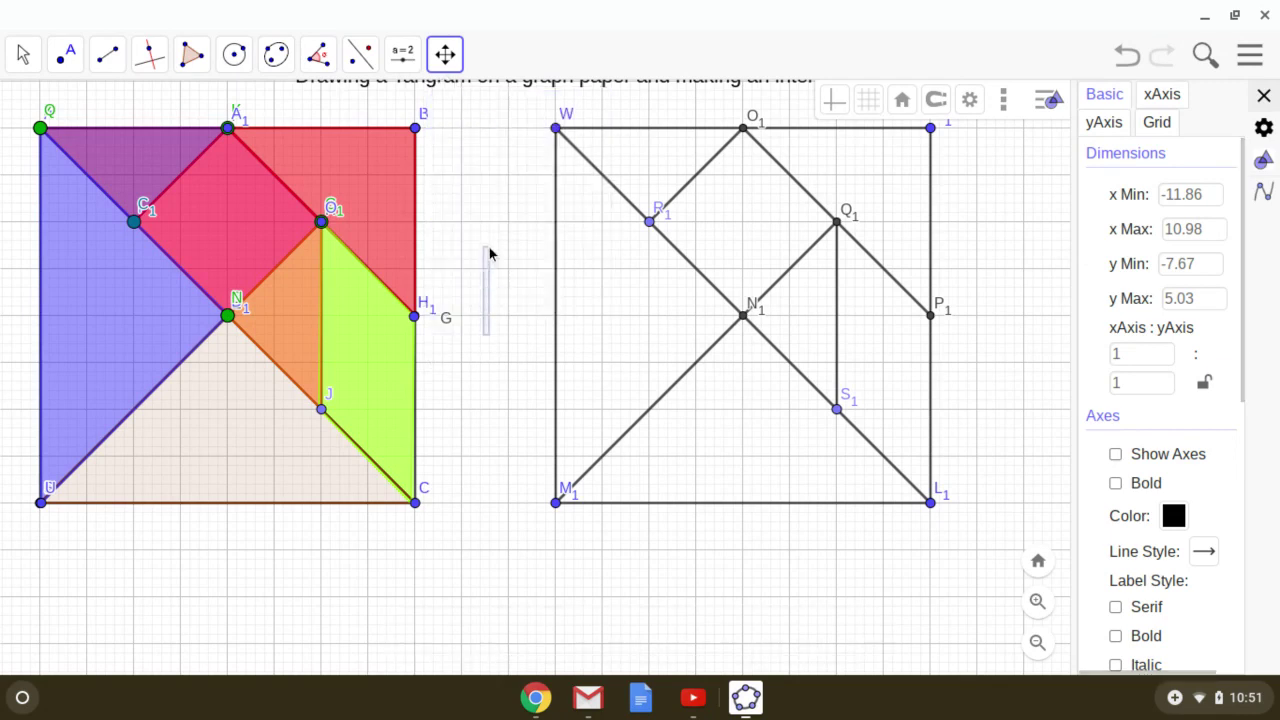
{"action": "left_click", "coordinate": [447, 60]}
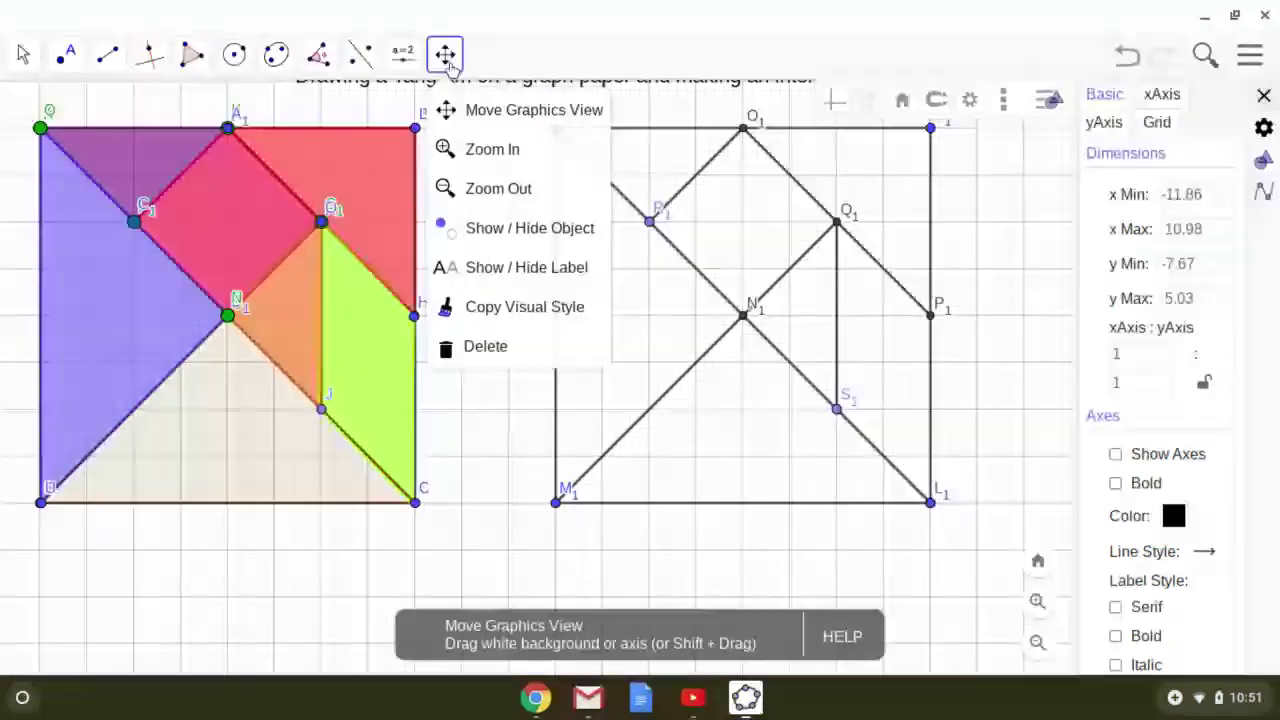
{"action": "left_click", "coordinate": [500, 118]}
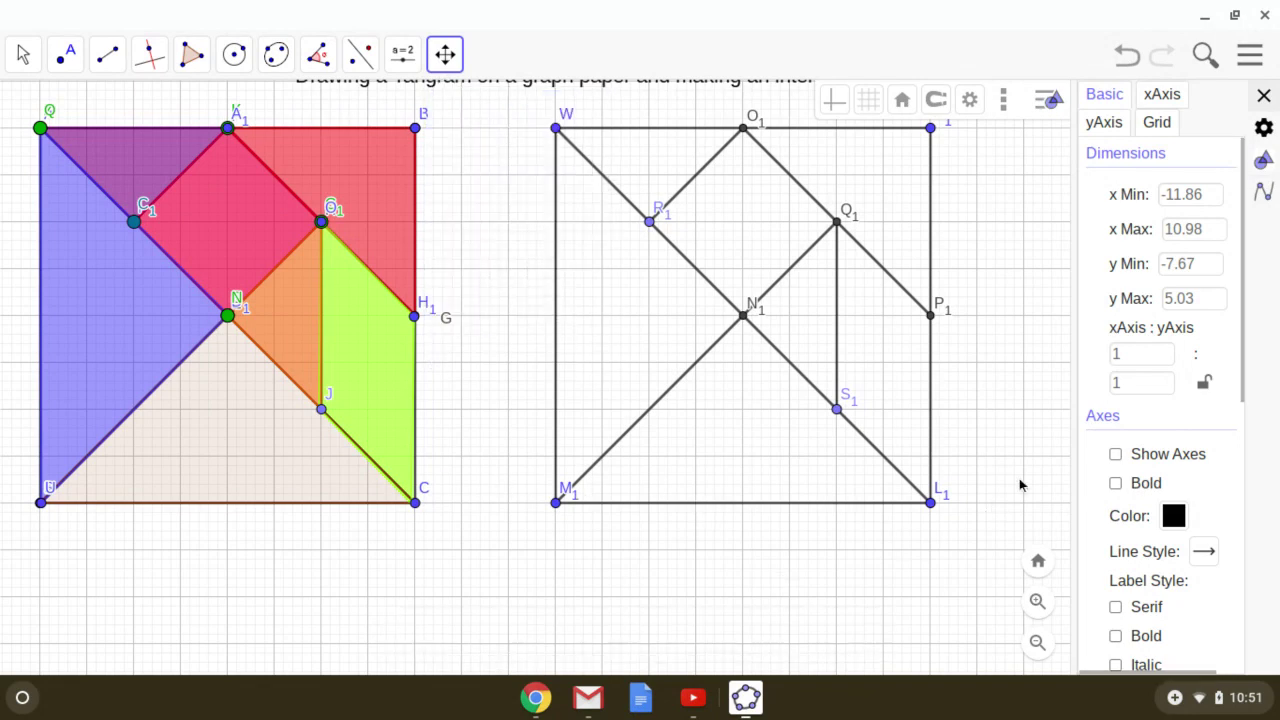
{"action": "left_click_drag", "start_coordinate": [1032, 484], "coordinate": [1021, 476]}
{"action": "scroll", "coordinate": [1021, 480], "scroll_direction": "up", "scroll_amount": 1}
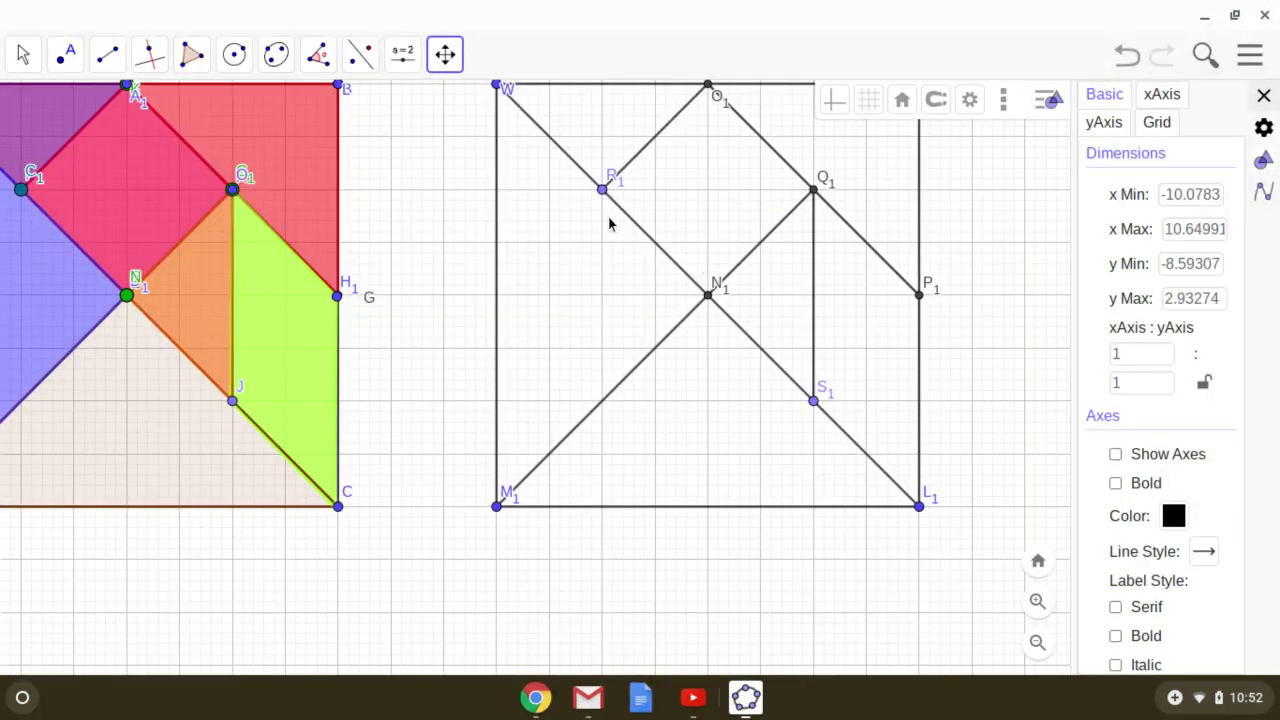
- Choose Rigid Polygon and pan the canvas left to expose blank grid right of the square
{"action": "left_click", "coordinate": [192, 56]}
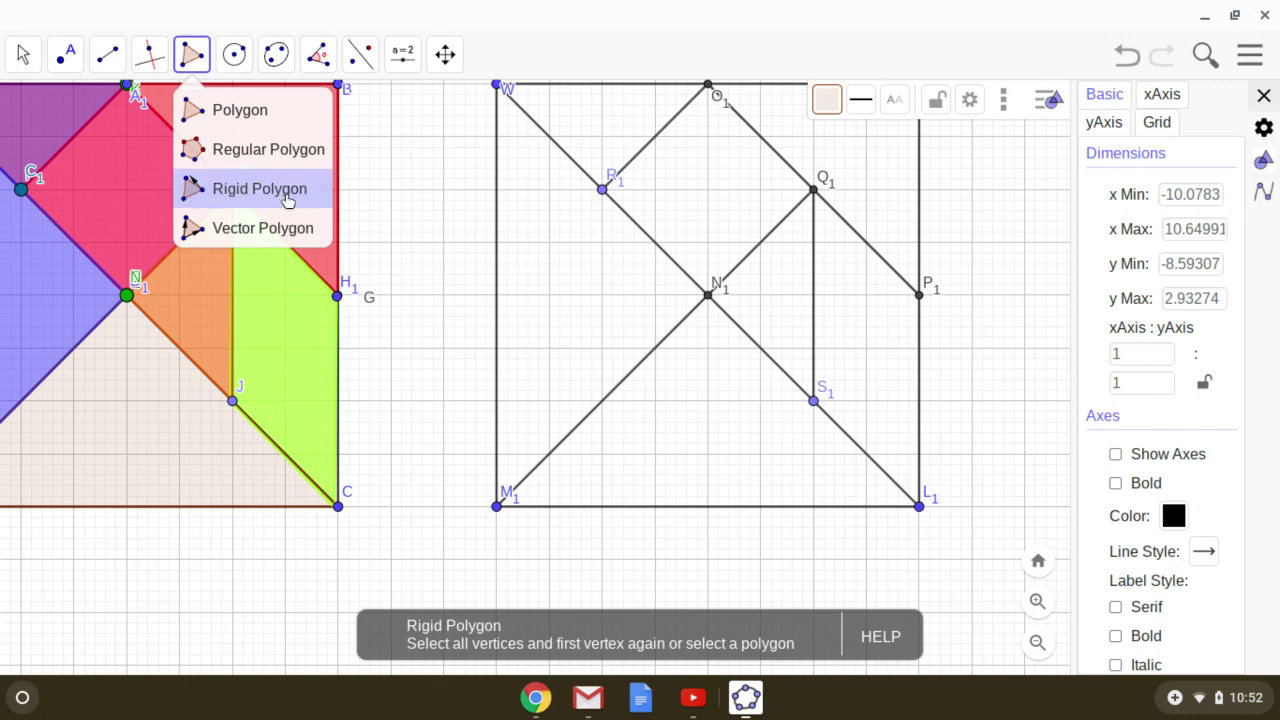
{"action": "left_click", "coordinate": [284, 192]}
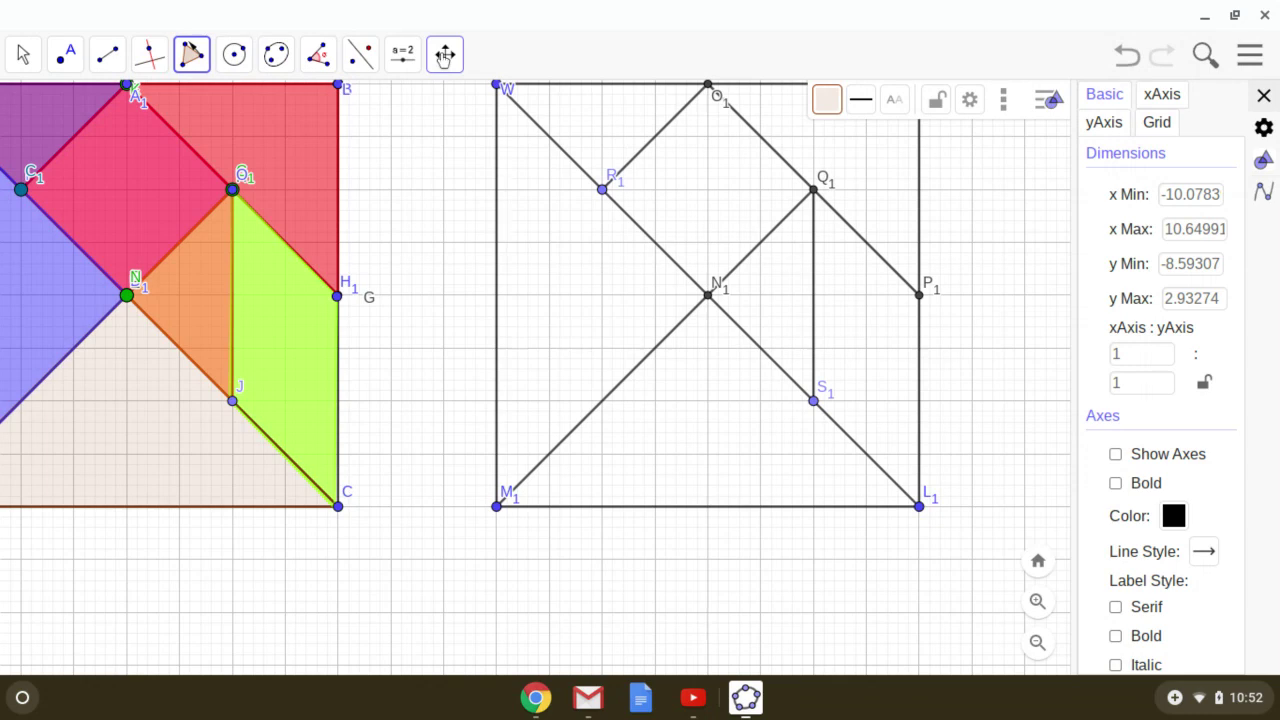
{"action": "left_click", "coordinate": [445, 55]}
{"action": "left_click", "coordinate": [872, 400]}
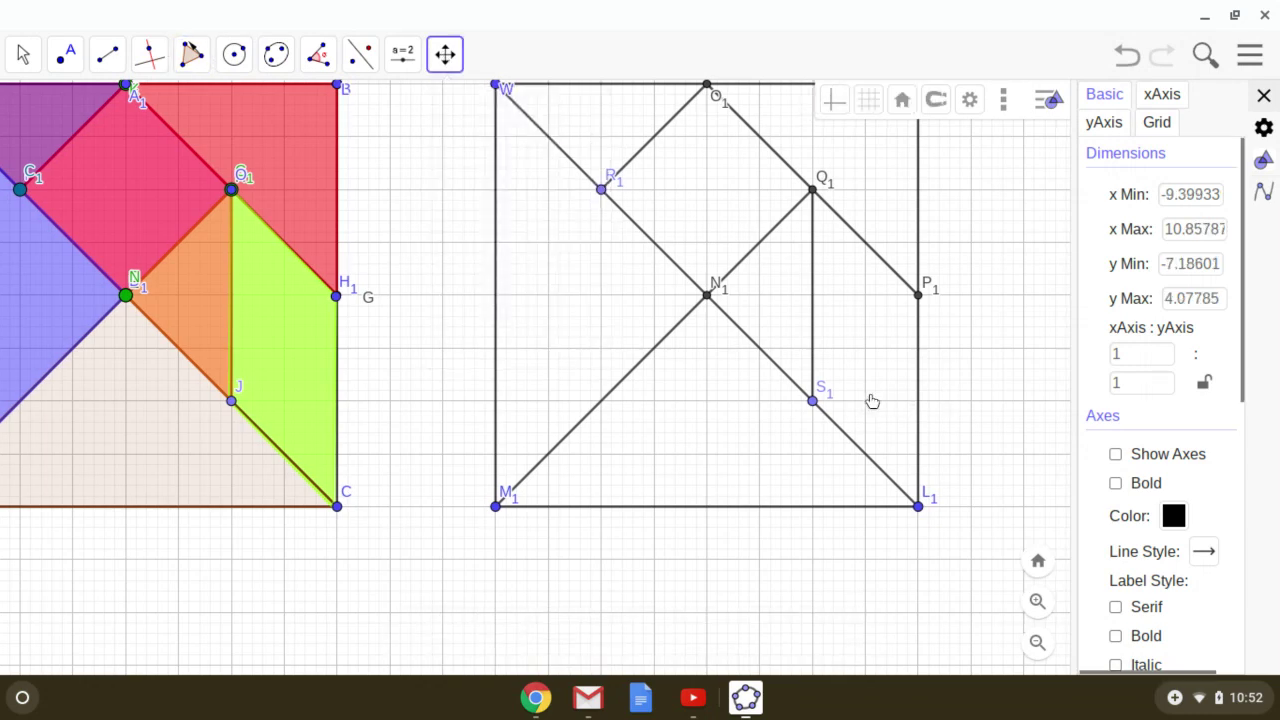
{"action": "left_click_drag", "start_coordinate": [872, 400], "coordinate": [784, 424]}
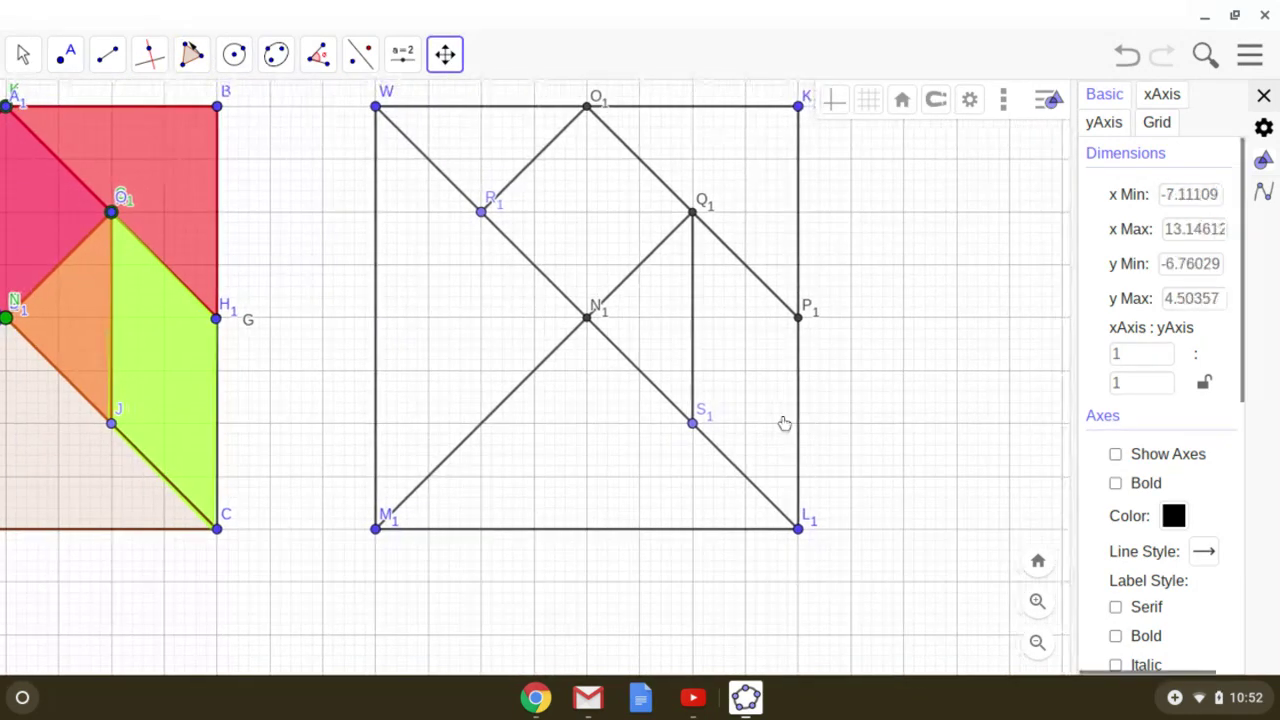
- Draw the rigid triangle T1–U1–V1 on grid points right of the outline square
{"action": "left_click", "coordinate": [195, 70]}
{"action": "left_click", "coordinate": [232, 189]}
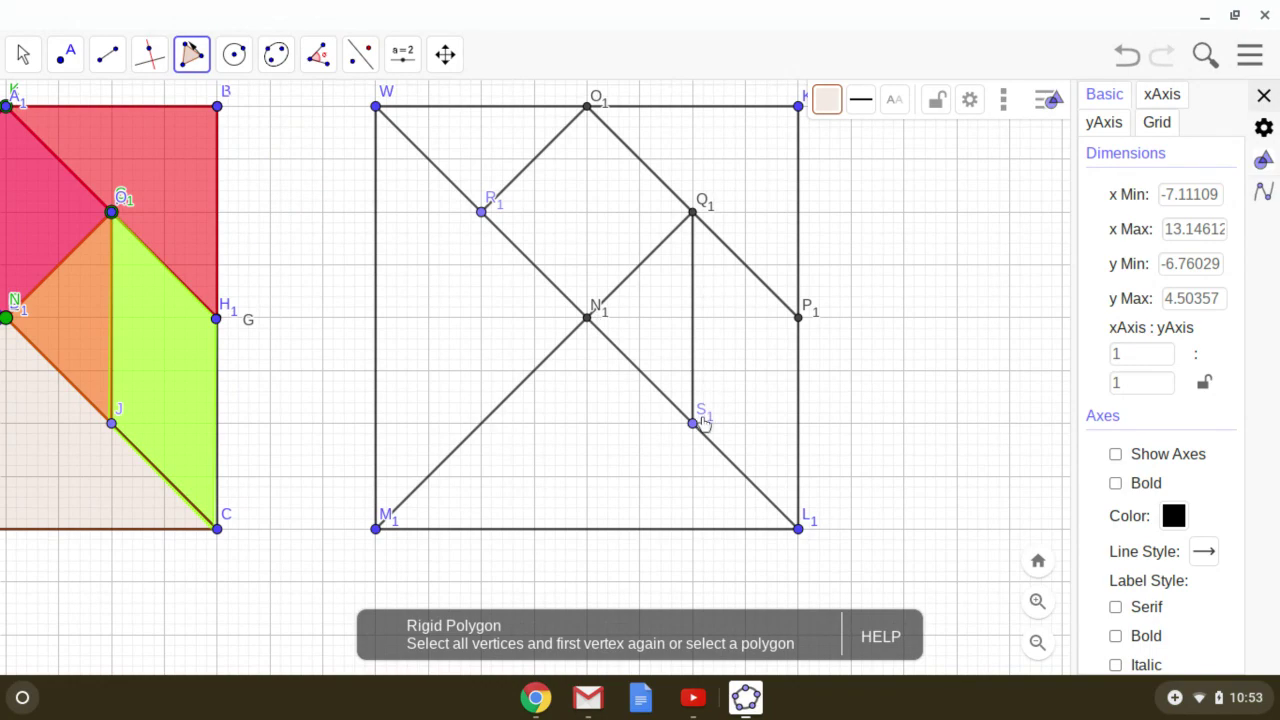
{"action": "left_click", "coordinate": [903, 320]}
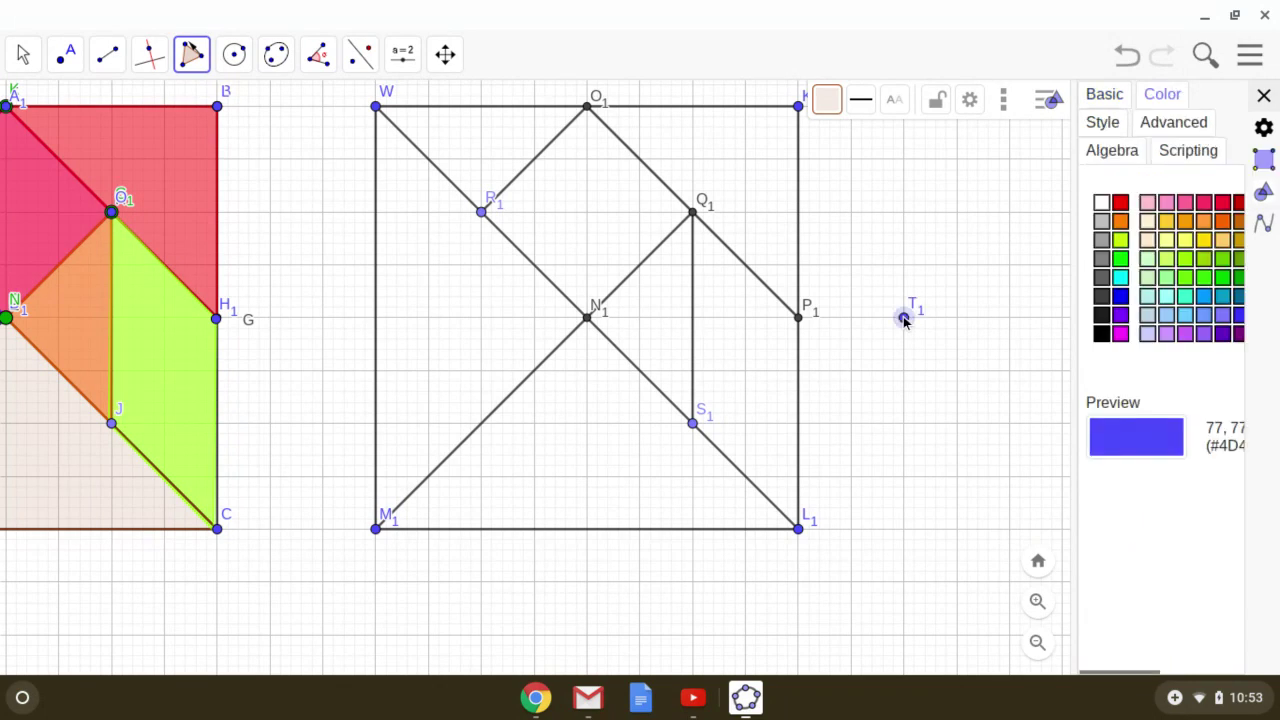
{"action": "left_click", "coordinate": [1009, 214]}
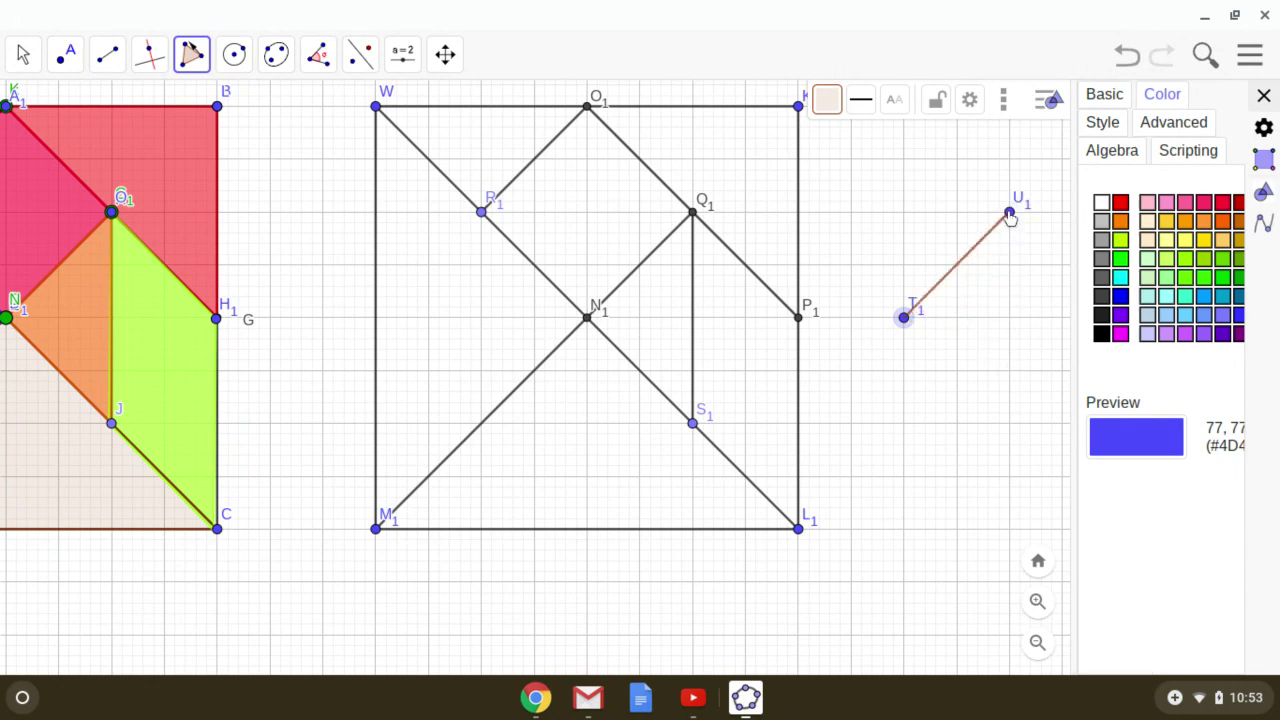
{"action": "left_click", "coordinate": [1009, 214]}
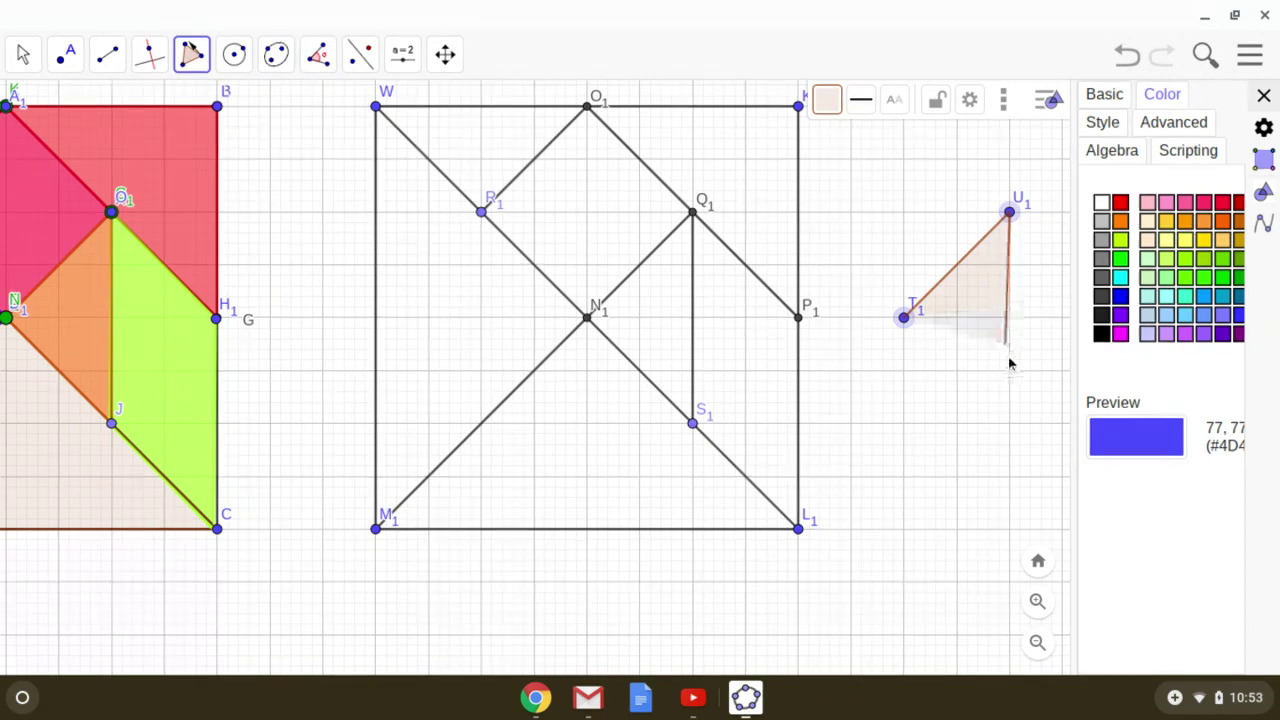
{"action": "left_click", "coordinate": [1009, 424]}
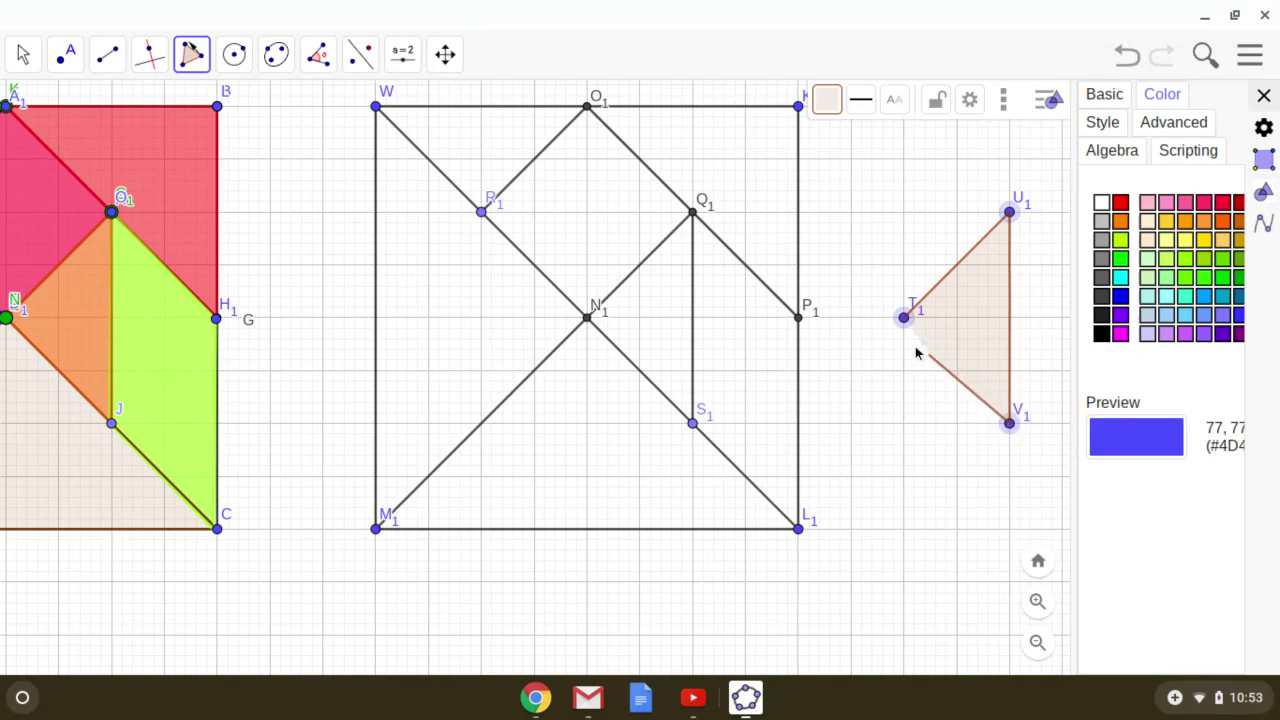
{"action": "left_click", "coordinate": [905, 319]}
{"action": "key", "text": "Escape"}
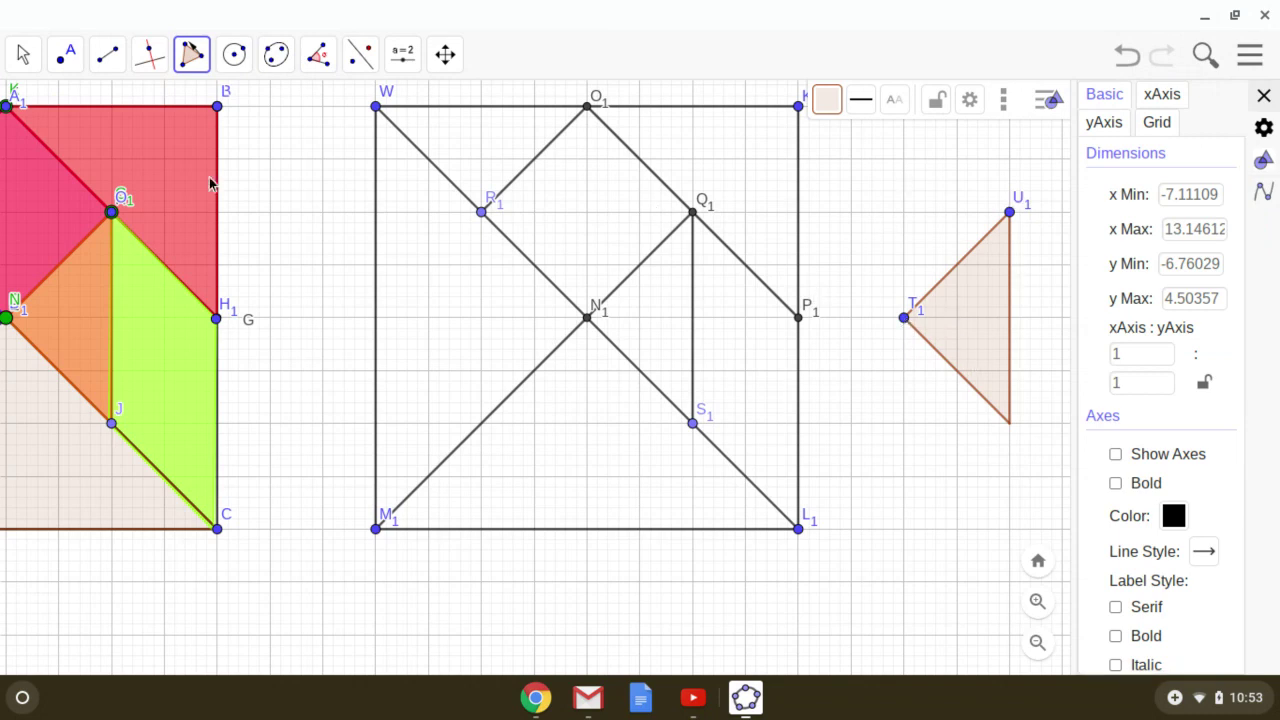
- Drag the triangle down-right by T1, nudge it left, then rotate it by dragging U1
{"action": "left_click", "coordinate": [23, 58]}
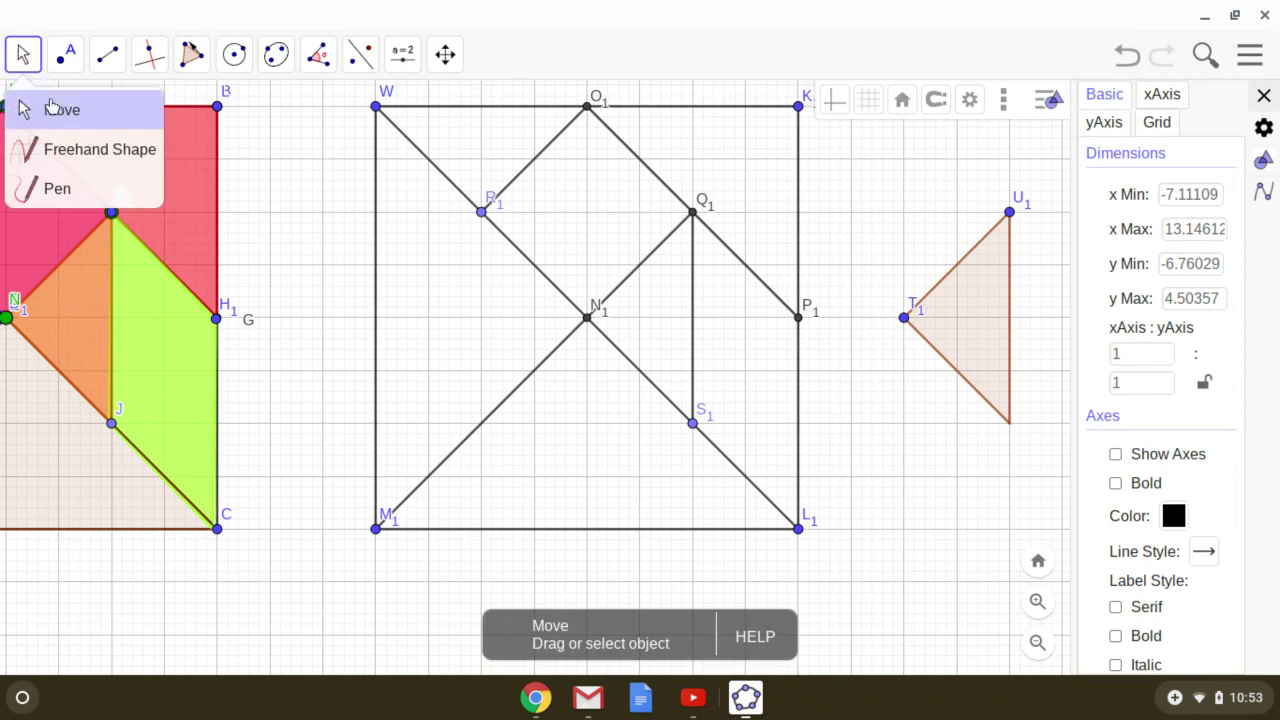
{"action": "left_click", "coordinate": [51, 109]}
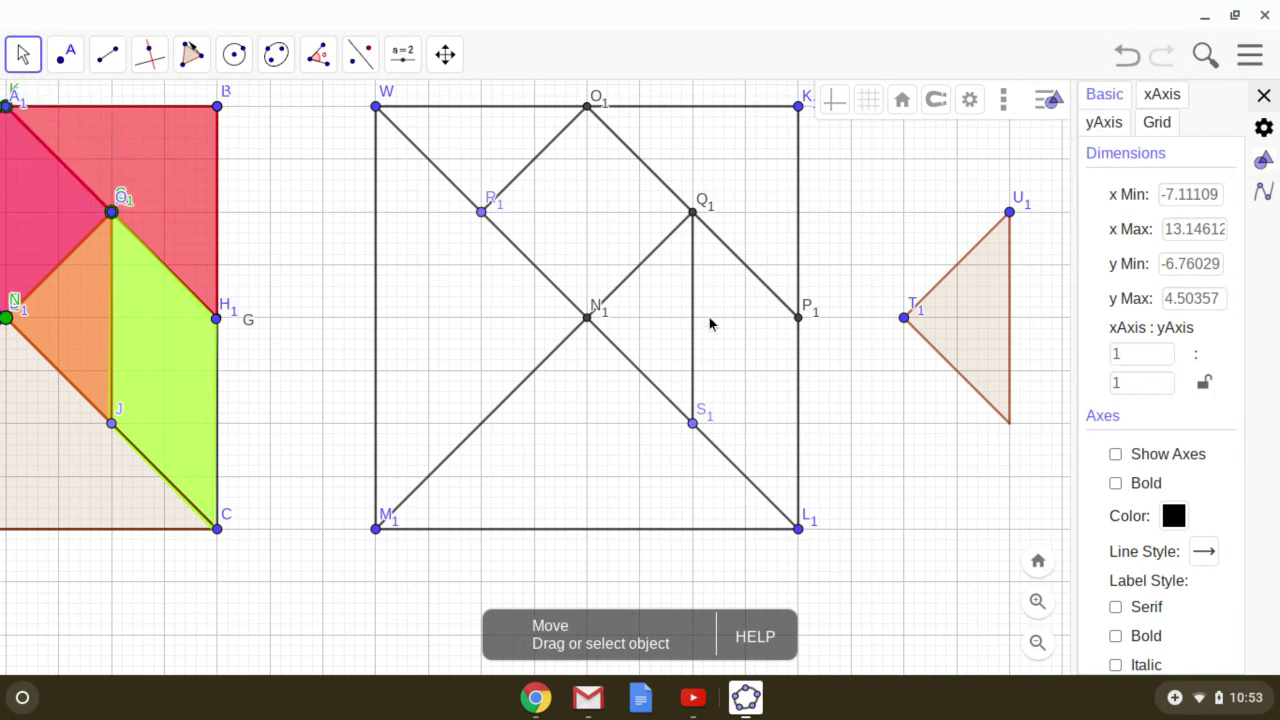
{"action": "left_click", "coordinate": [905, 320]}
{"action": "left_click_drag", "start_coordinate": [905, 320], "coordinate": [931, 340]}
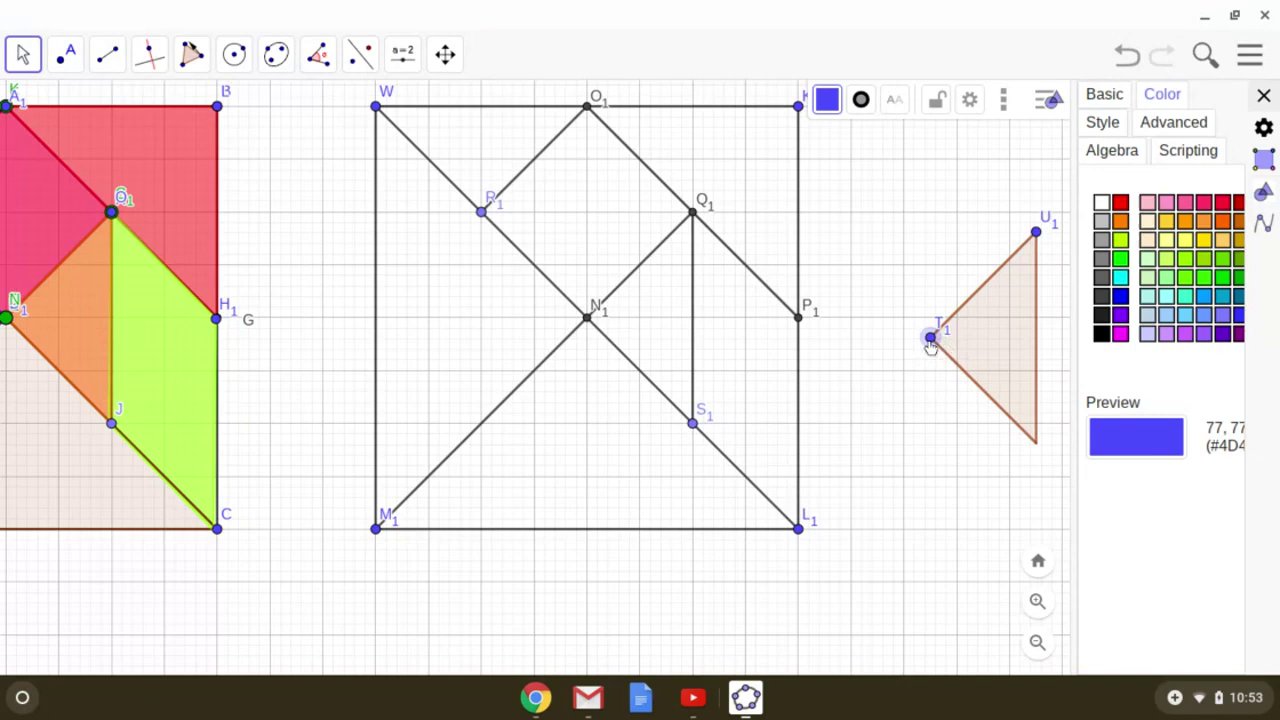
{"action": "key", "text": "Left"}
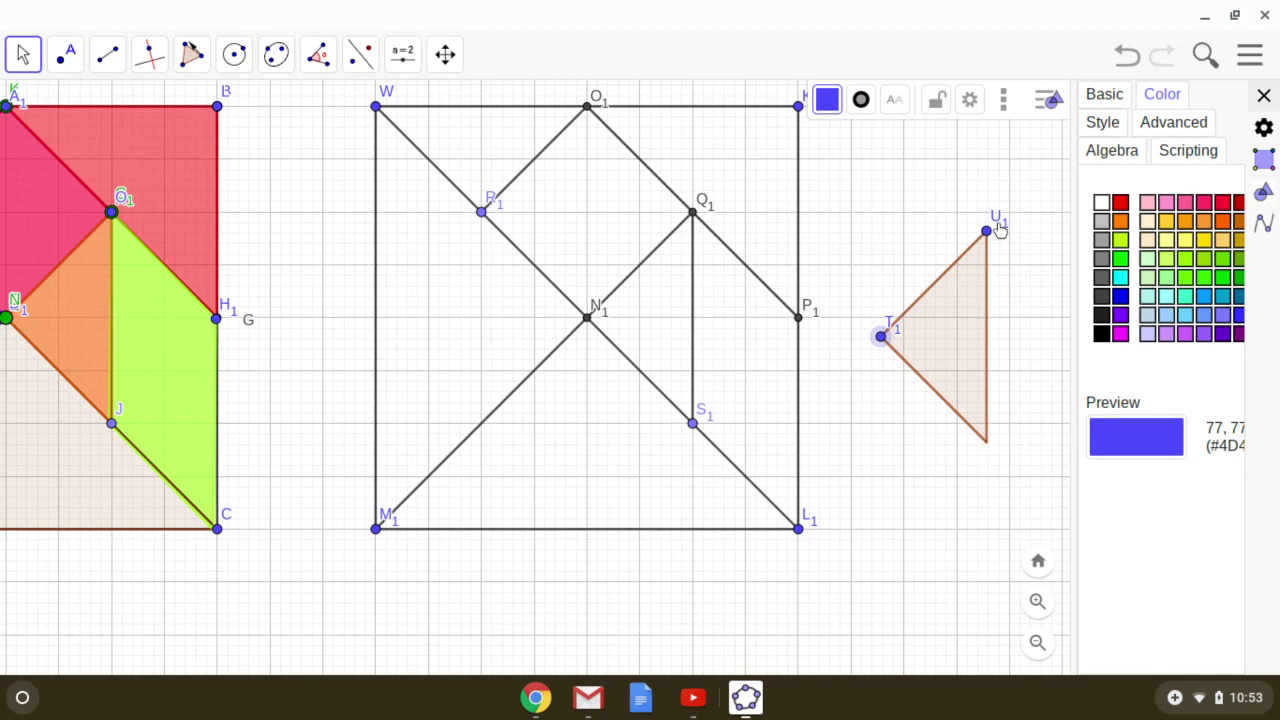
{"action": "left_click_drag", "start_coordinate": [1005, 257], "coordinate": [933, 261]}
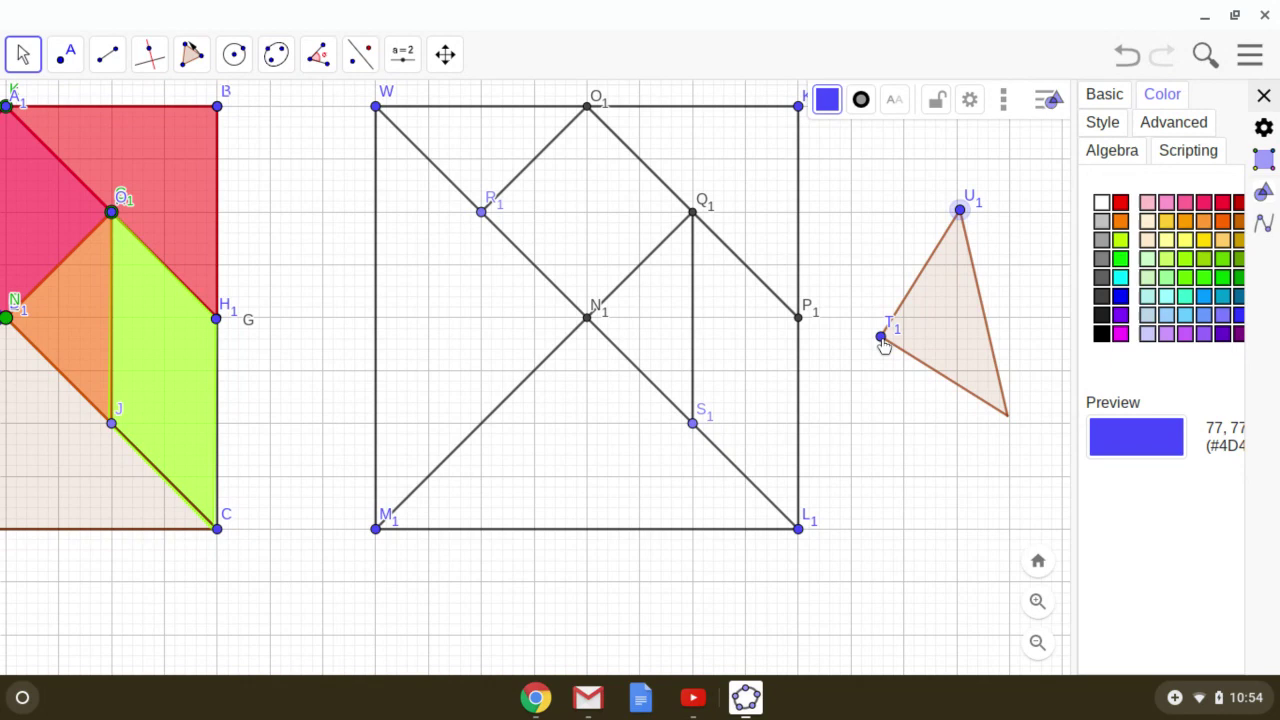
- In point T1's settings, set point size 7 and colour it red
{"action": "right_click", "coordinate": [882, 340]}
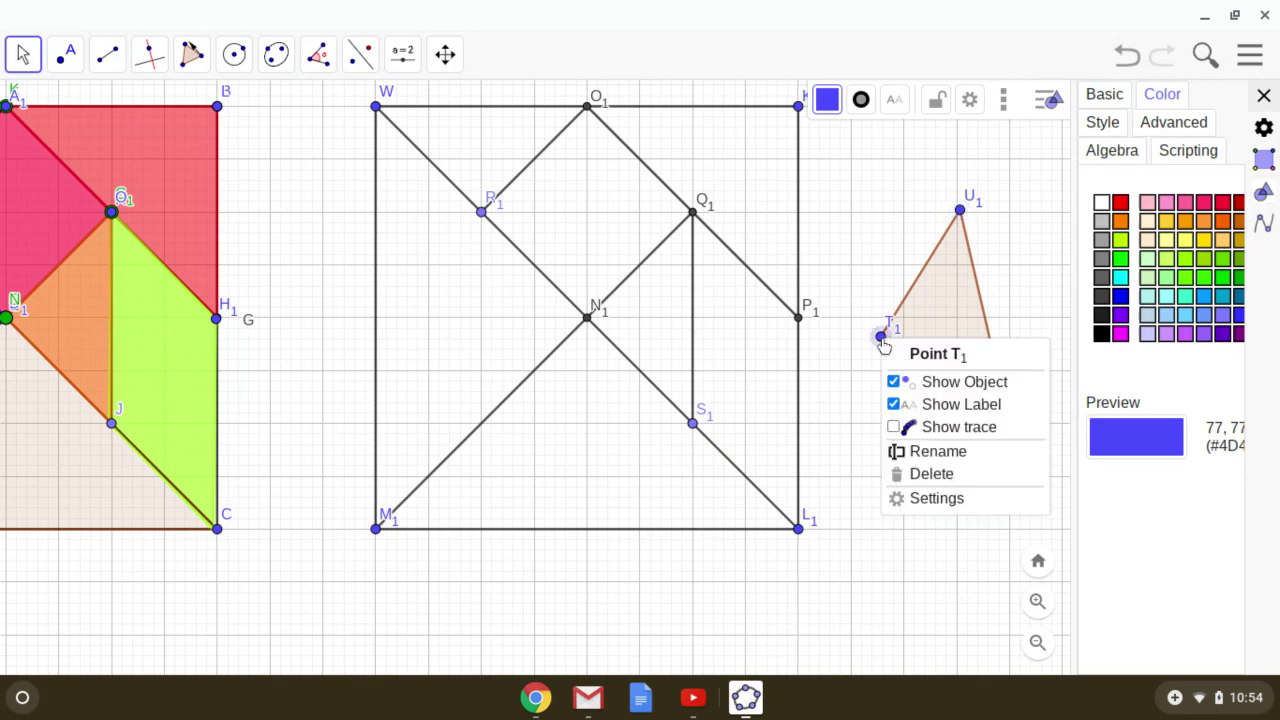
{"action": "left_click", "coordinate": [925, 499]}
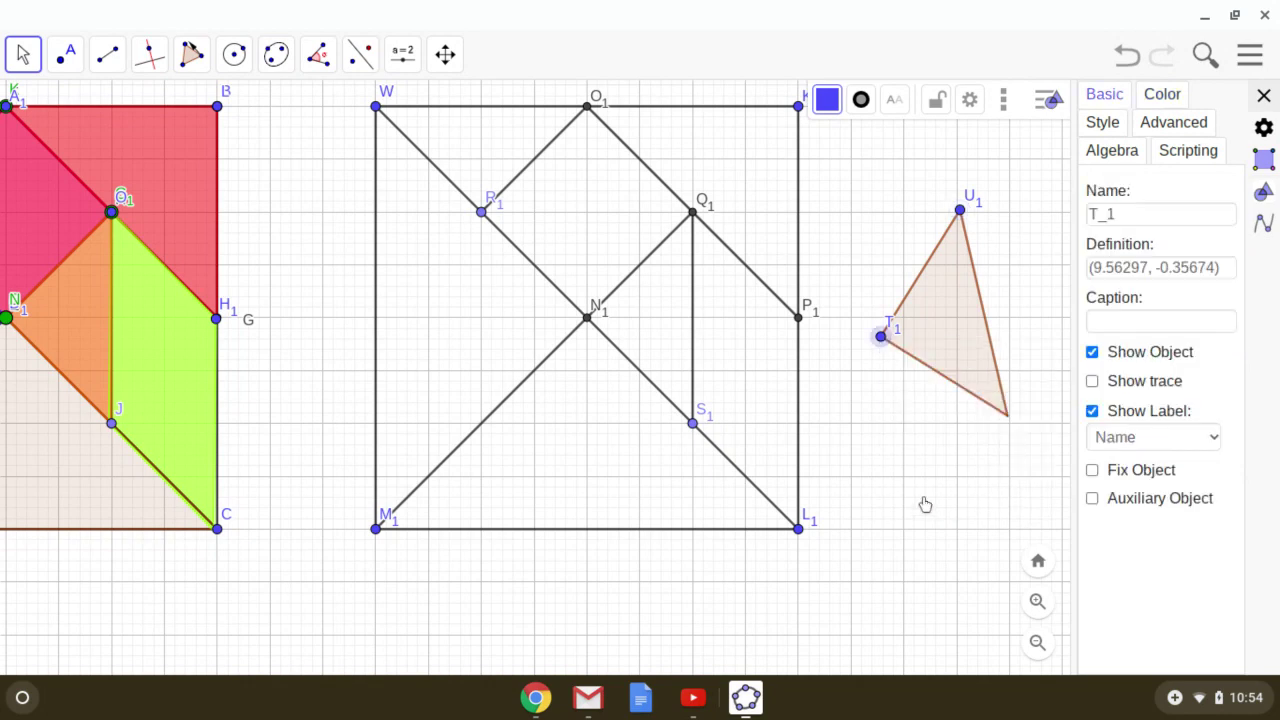
{"action": "left_click", "coordinate": [1112, 124]}
{"action": "left_click", "coordinate": [1183, 210]}
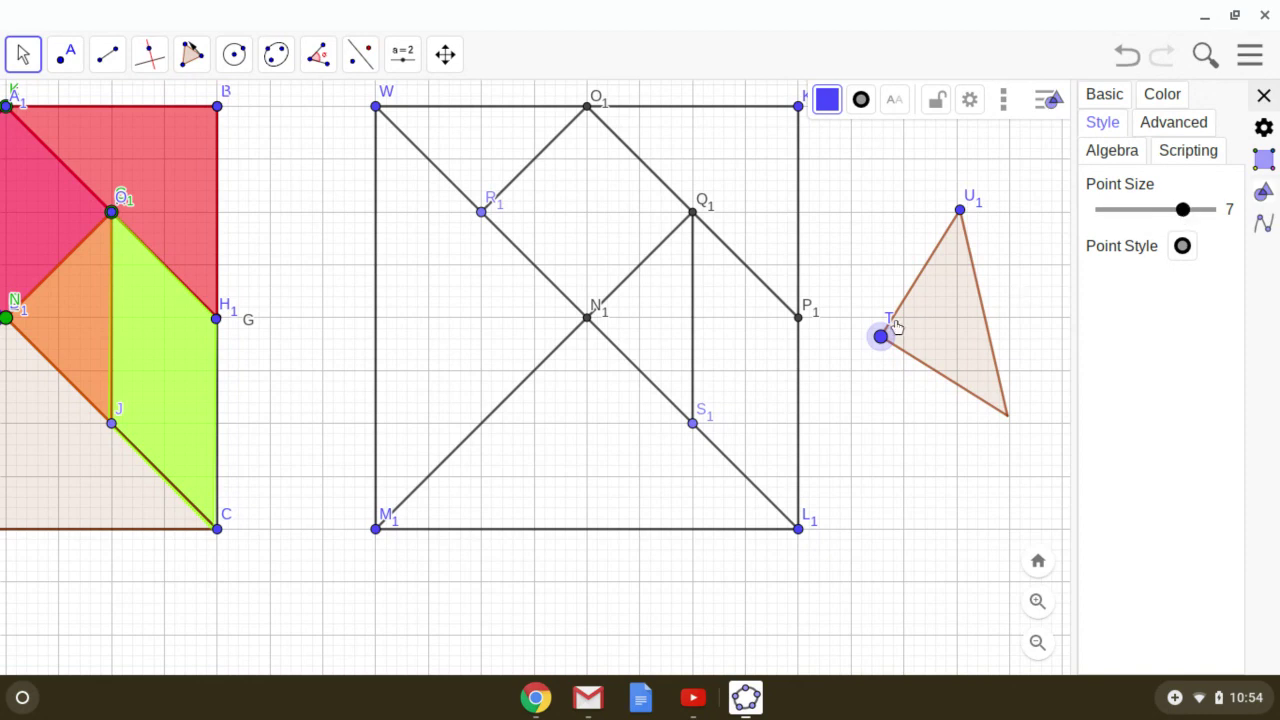
{"action": "left_click", "coordinate": [1160, 98]}
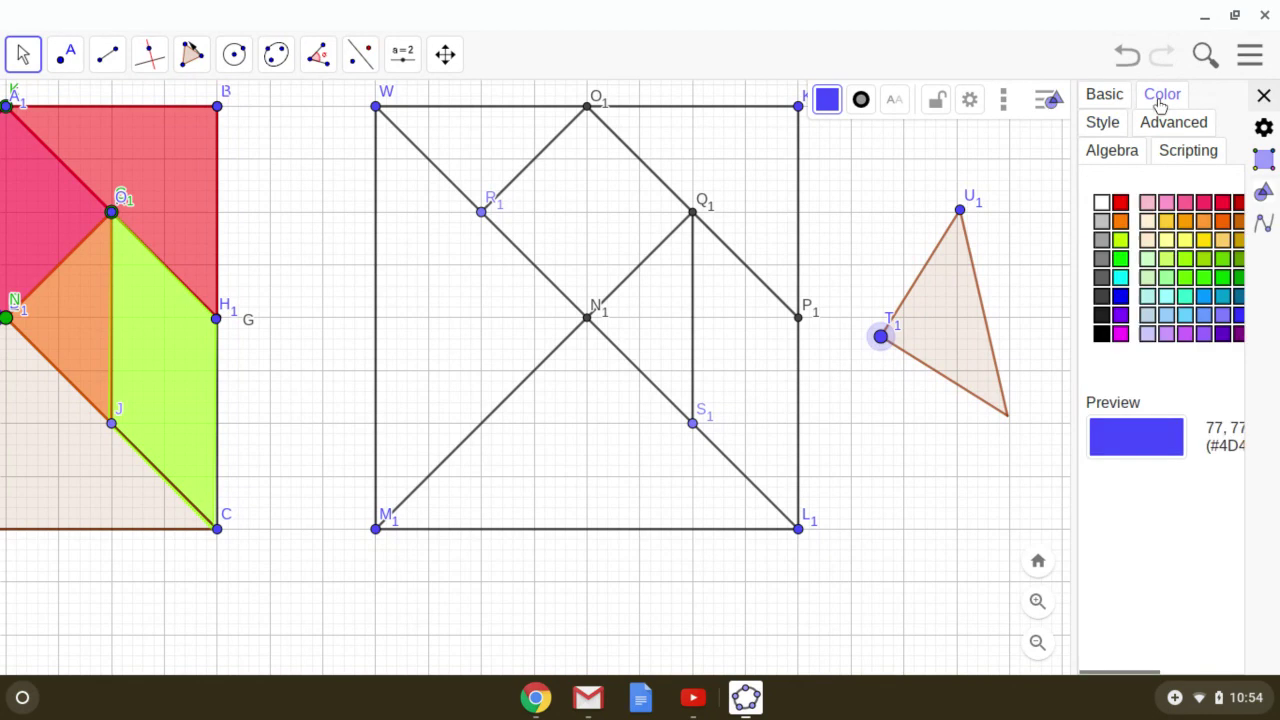
{"action": "left_click", "coordinate": [1120, 203]}
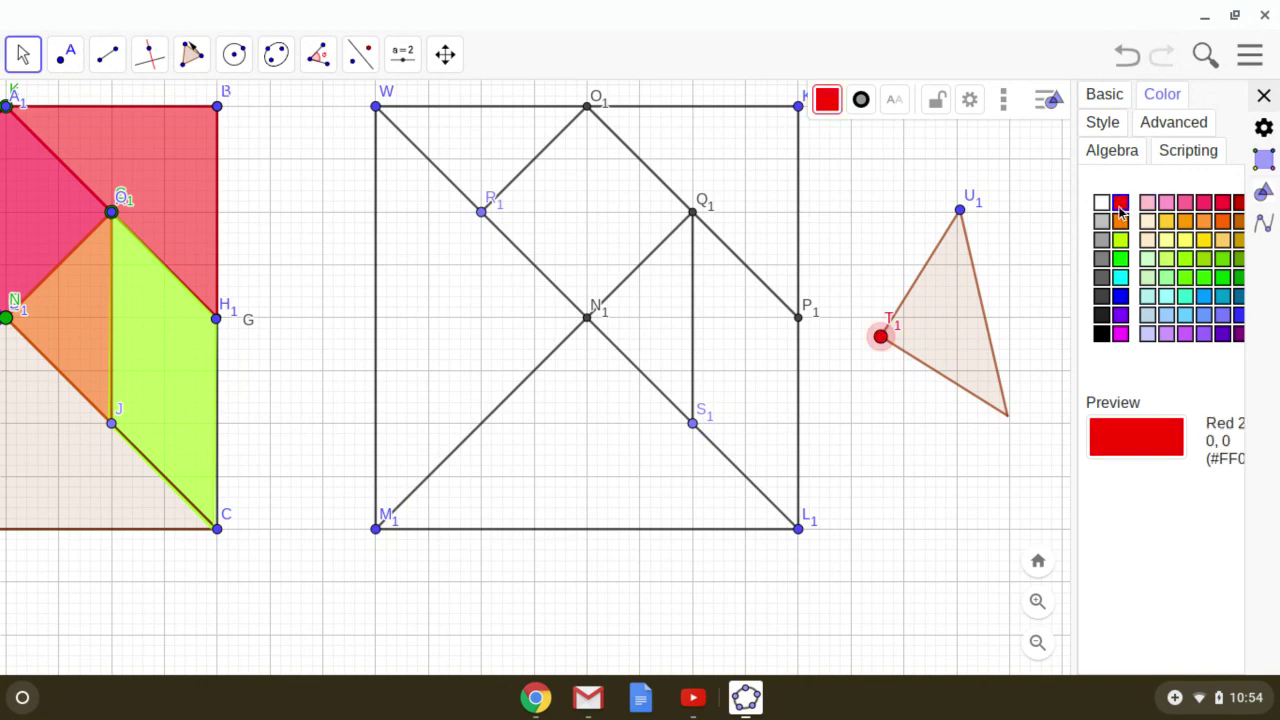
{"action": "left_click", "coordinate": [959, 467]}
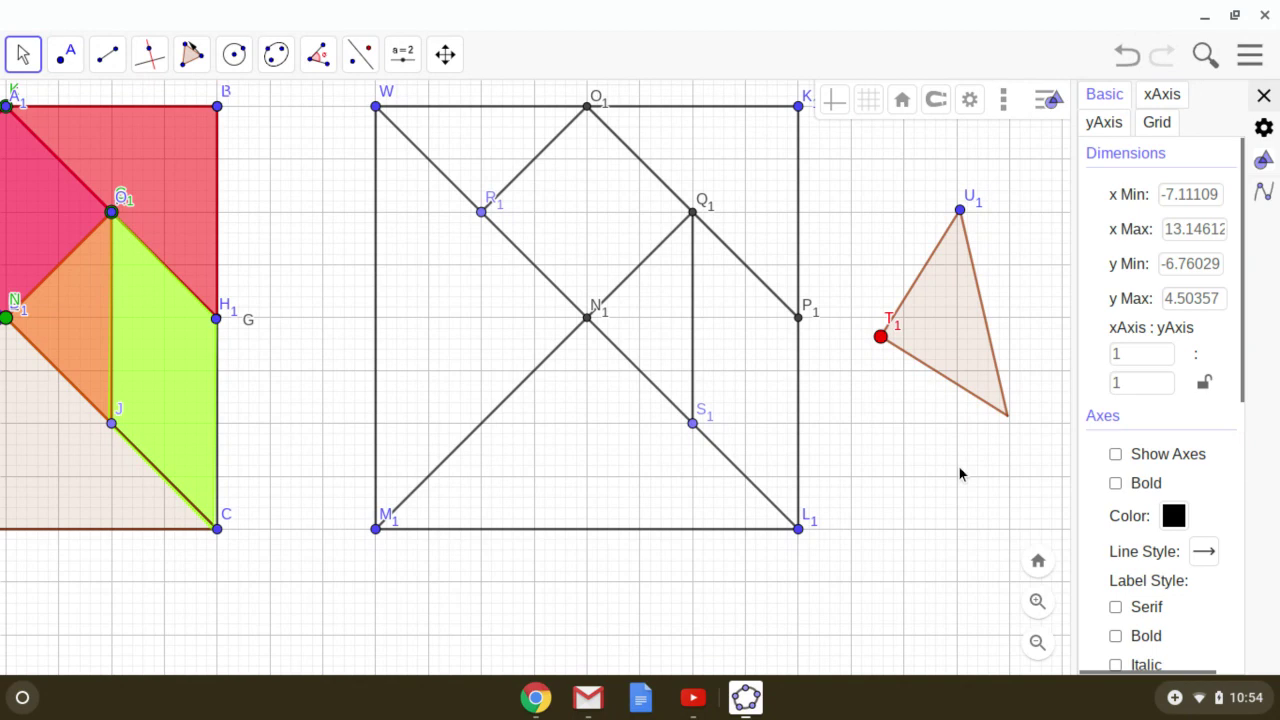
- Rotate the triangle around T1 and carry it toward piece N1Q1S1 in the segmented square
{"action": "left_click", "coordinate": [22, 57]}
{"action": "left_click", "coordinate": [48, 112]}
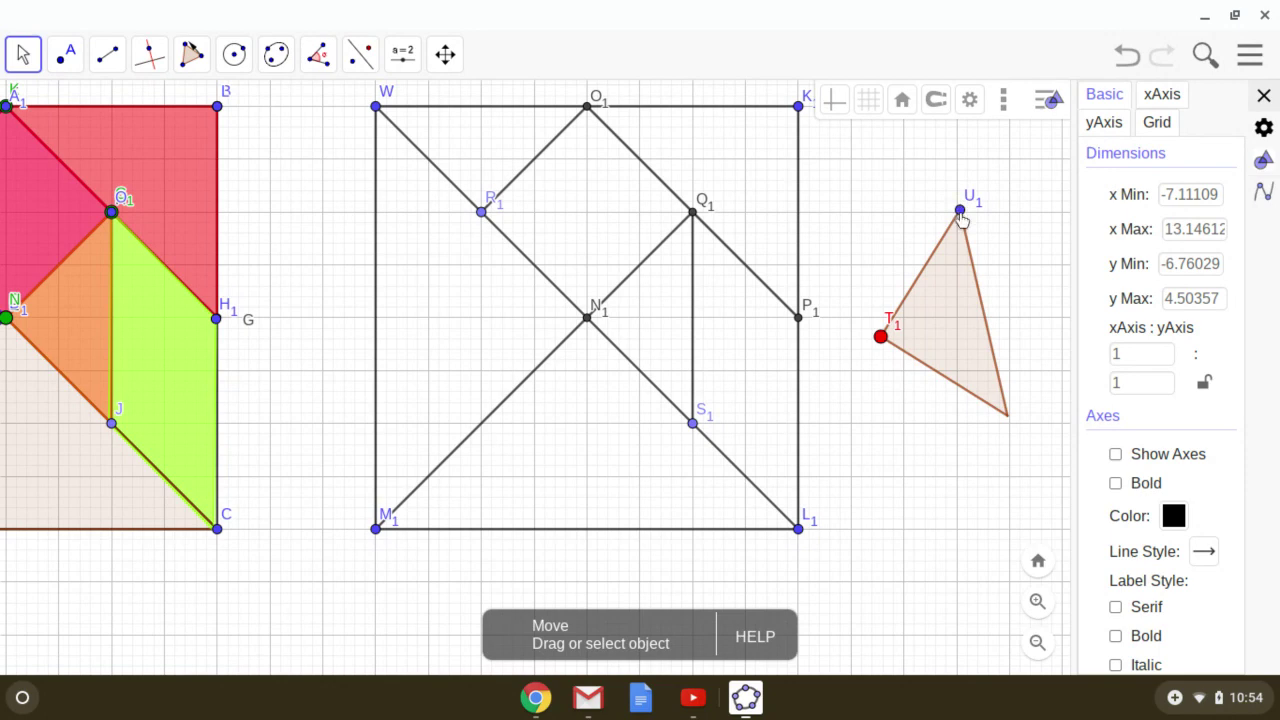
{"action": "left_click_drag", "start_coordinate": [960, 220], "coordinate": [928, 250]}
{"action": "left_click_drag", "start_coordinate": [866, 346], "coordinate": [746, 376]}
{"action": "left_click_drag", "start_coordinate": [826, 372], "coordinate": [592, 330]}
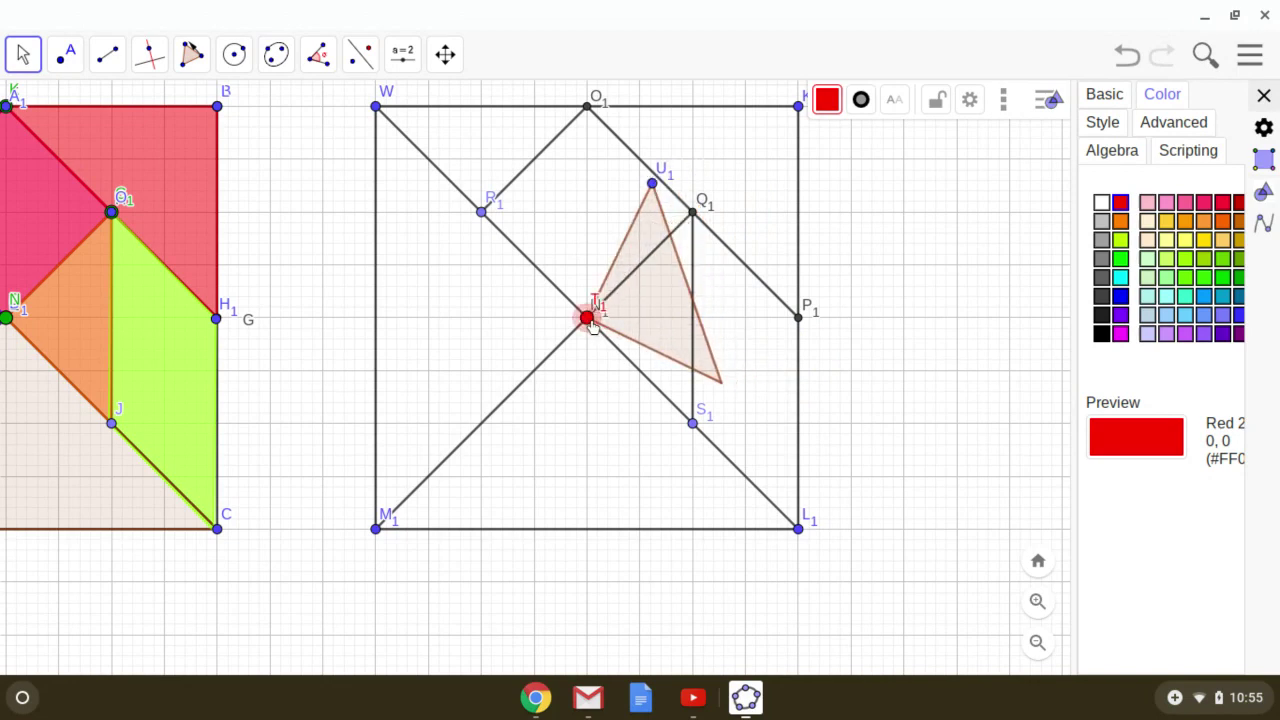
- Rotate the triangle so U1 lands on Q1, then move it back beside the square
{"action": "left_click", "coordinate": [652, 186]}
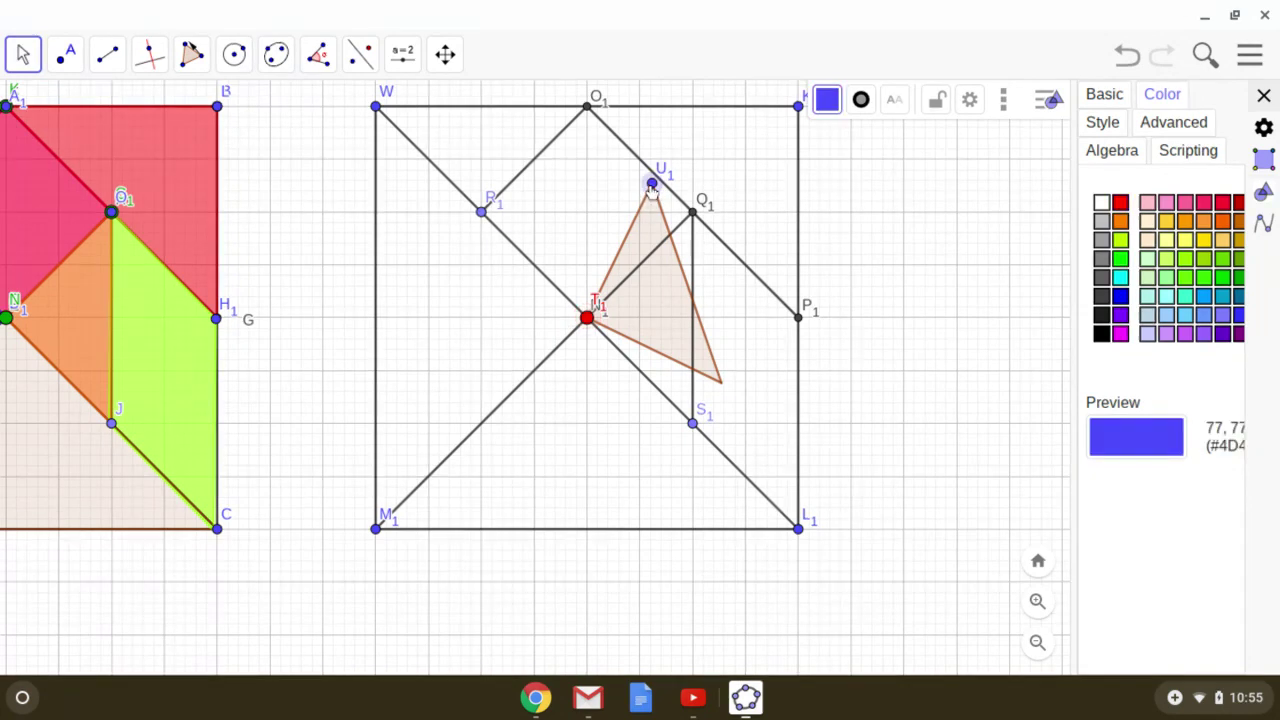
{"action": "left_click_drag", "start_coordinate": [652, 188], "coordinate": [694, 214]}
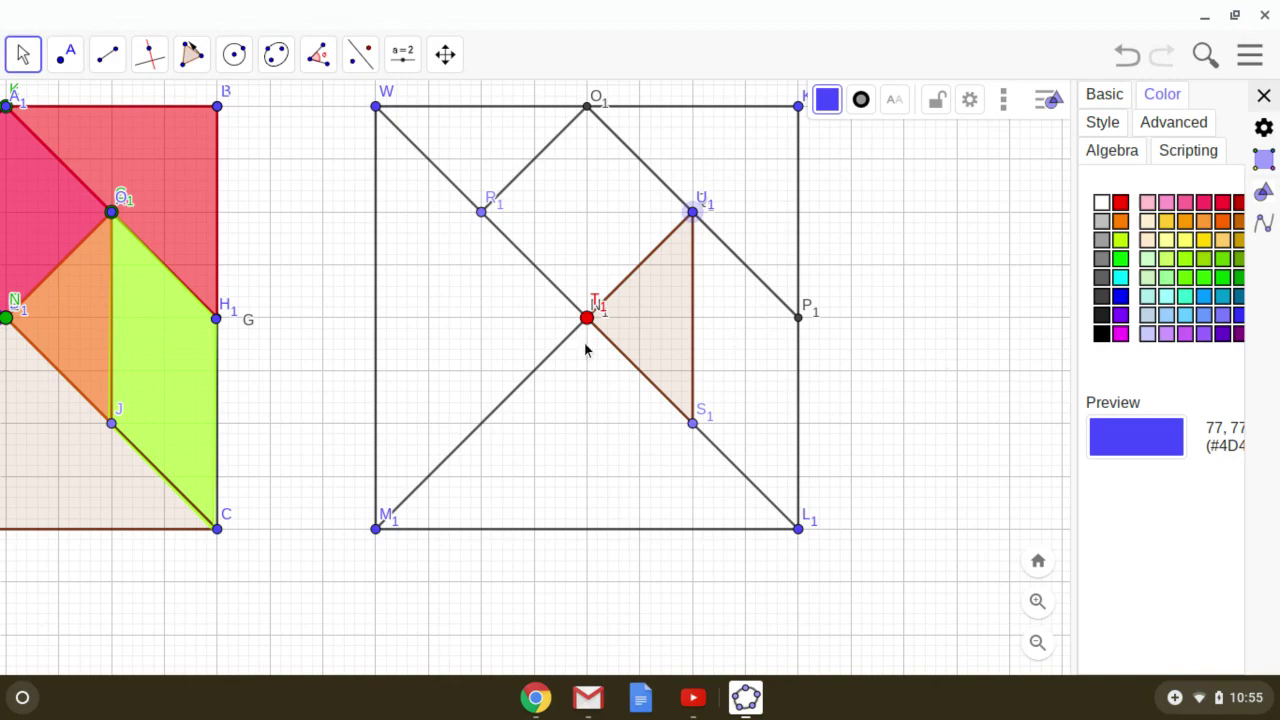
{"action": "left_click_drag", "start_coordinate": [646, 334], "coordinate": [903, 286]}
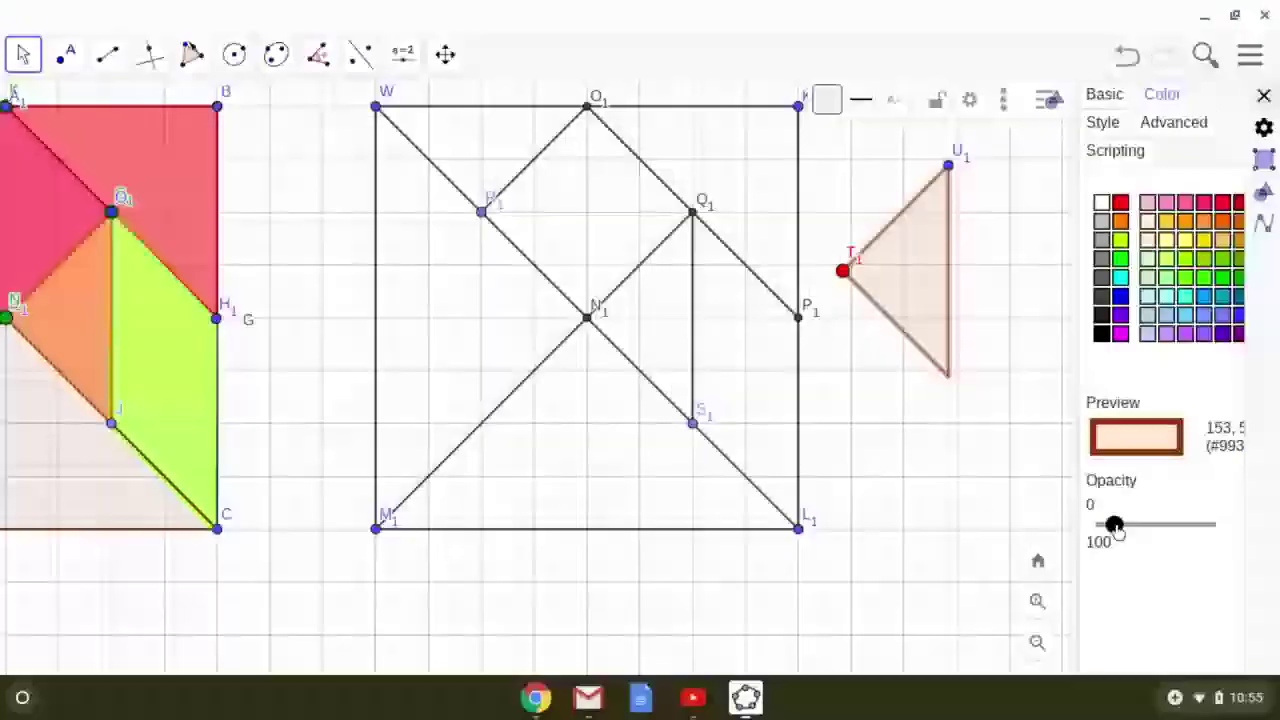
- Give the triangle a nearly solid cyan fill and drag it into piece N1Q1S1
{"action": "left_click_drag", "start_coordinate": [1118, 532], "coordinate": [1148, 531]}
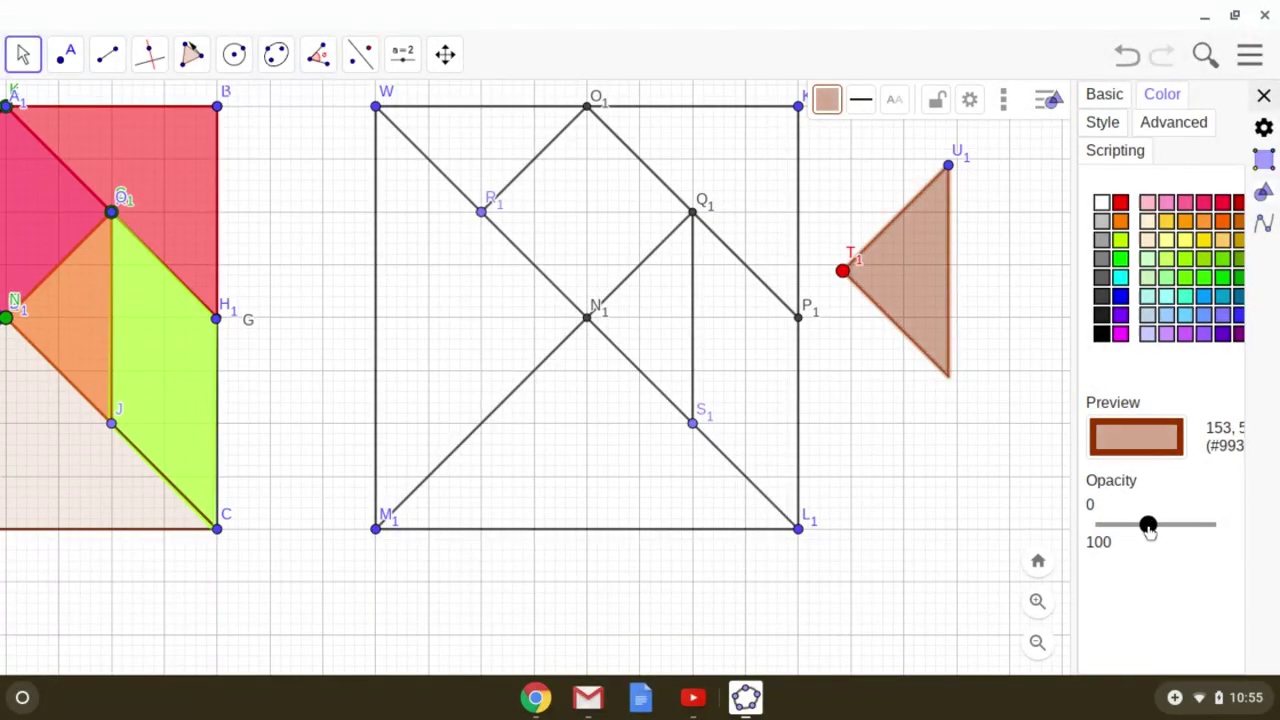
{"action": "left_click", "coordinate": [1119, 282]}
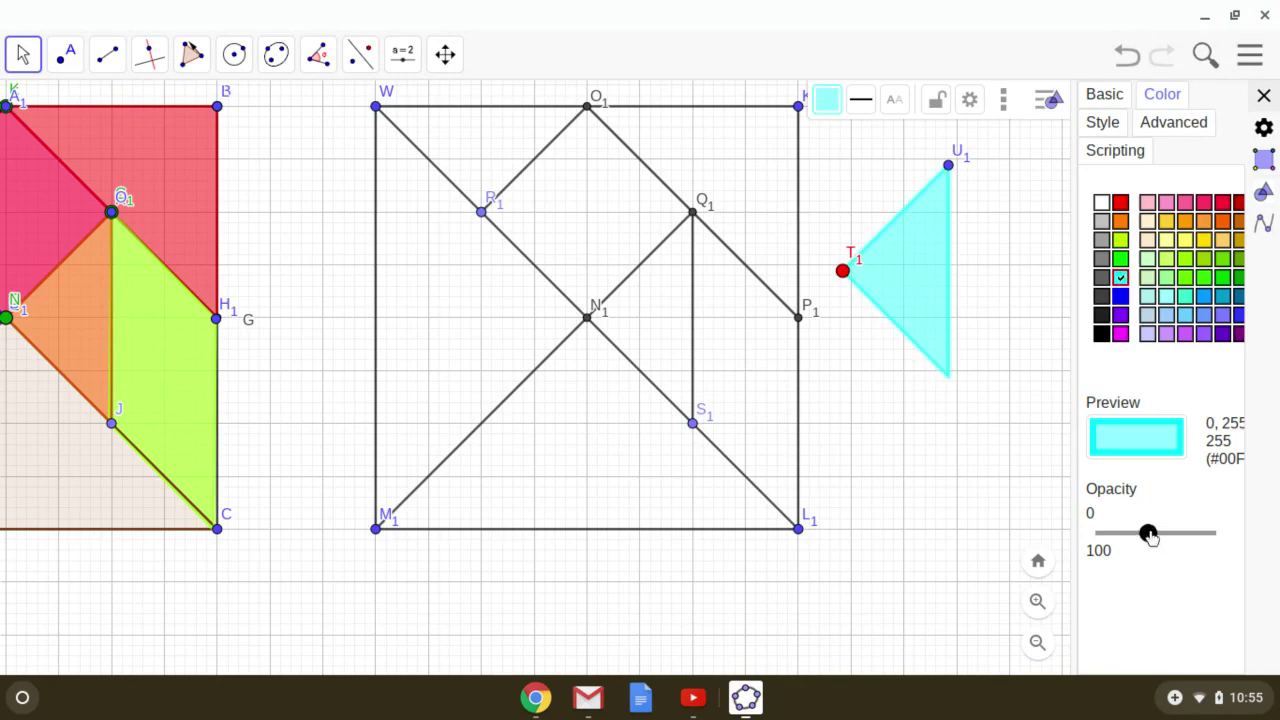
{"action": "left_click_drag", "start_coordinate": [1149, 533], "coordinate": [1185, 534]}
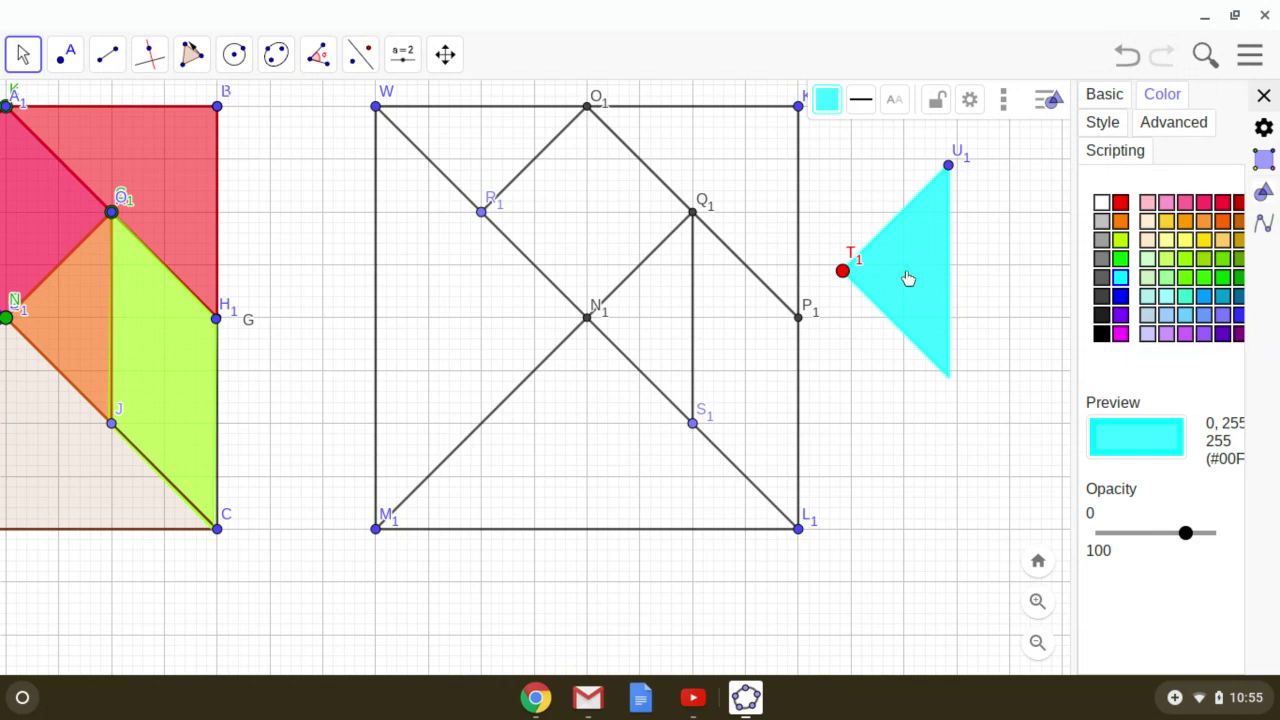
{"action": "left_click_drag", "start_coordinate": [843, 278], "coordinate": [593, 326]}
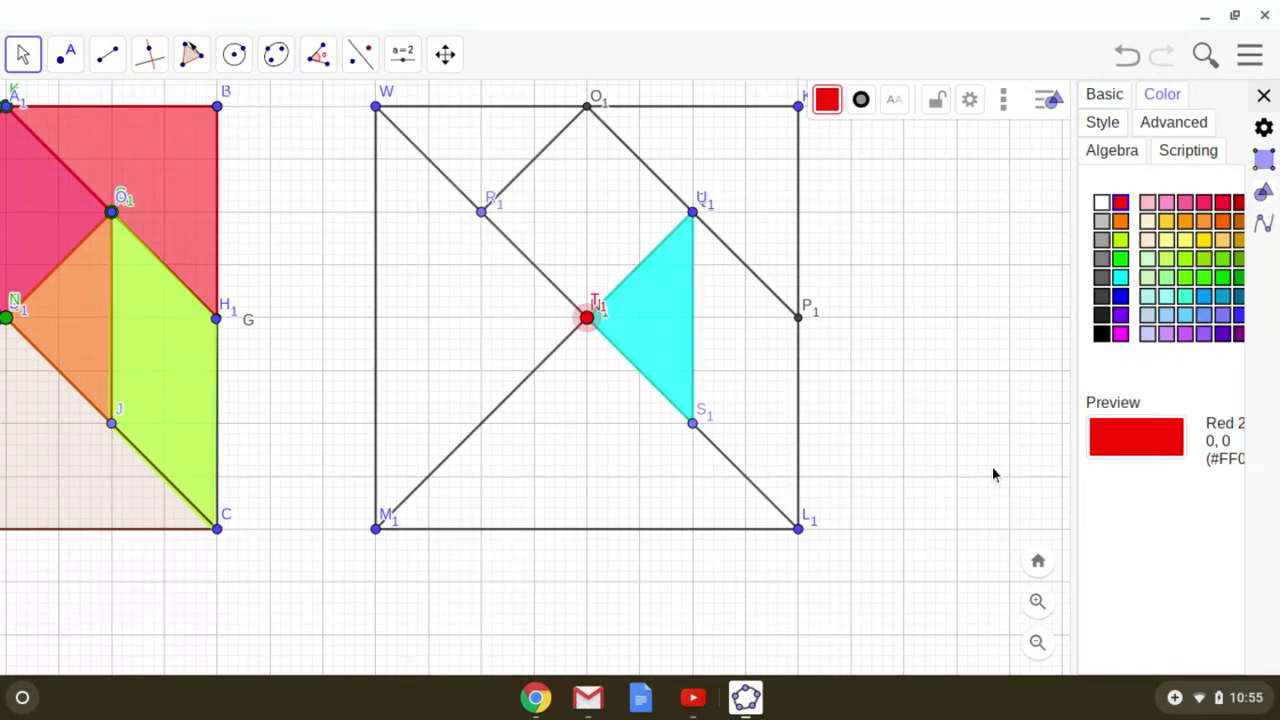
- Deselect T1 and pan left until both tangram squares show fully
{"action": "left_click", "coordinate": [687, 566]}
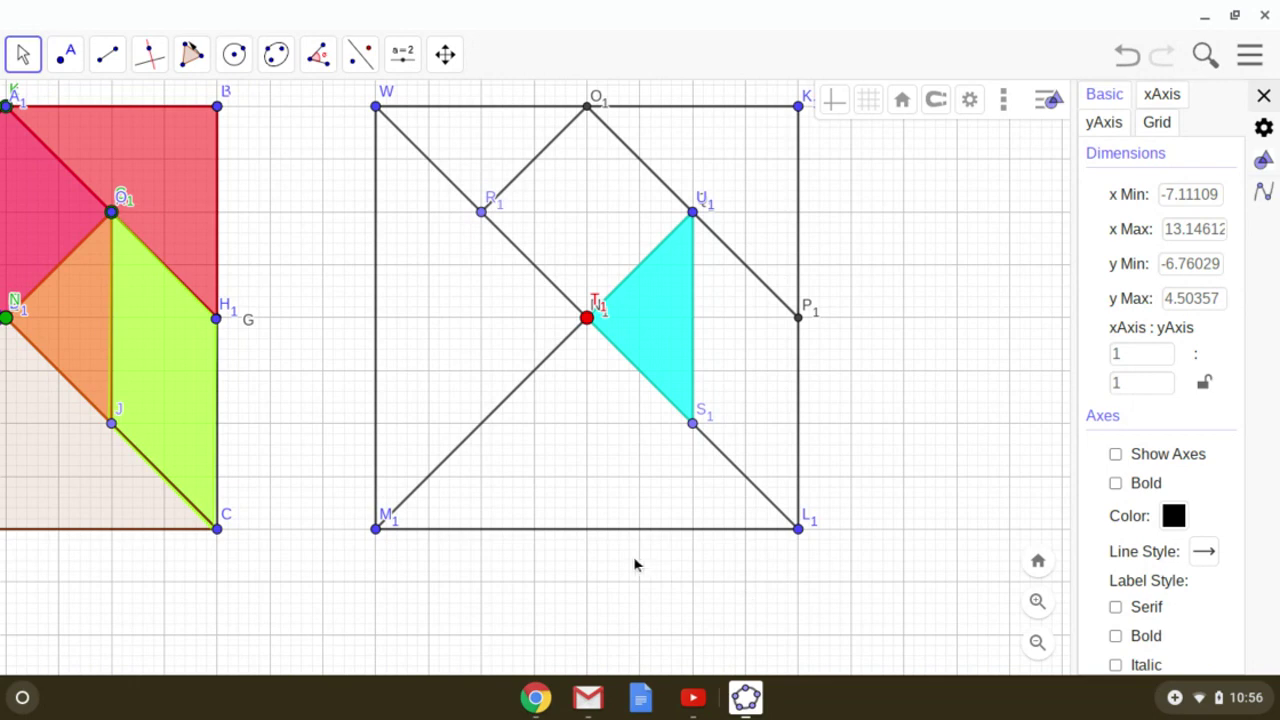
{"action": "left_click_drag", "start_coordinate": [634, 558], "coordinate": [985, 619]}
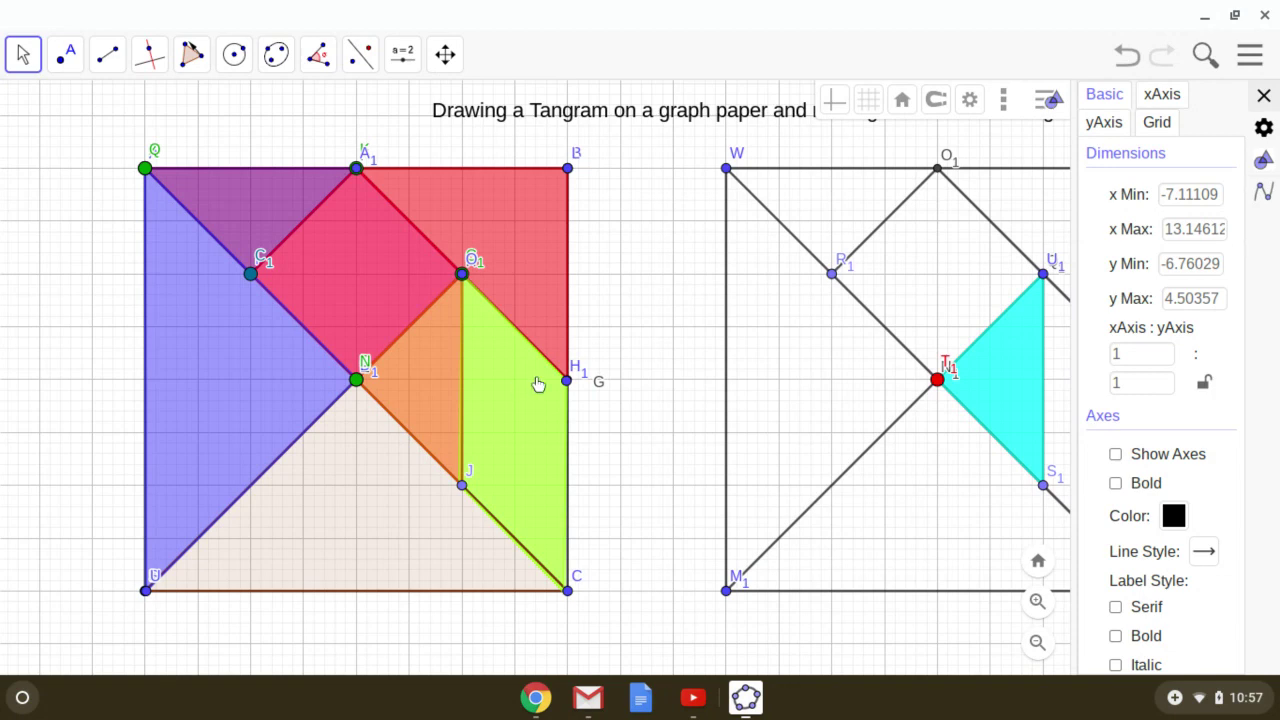
{"action": "left_click_drag", "start_coordinate": [697, 393], "coordinate": [593, 390]}
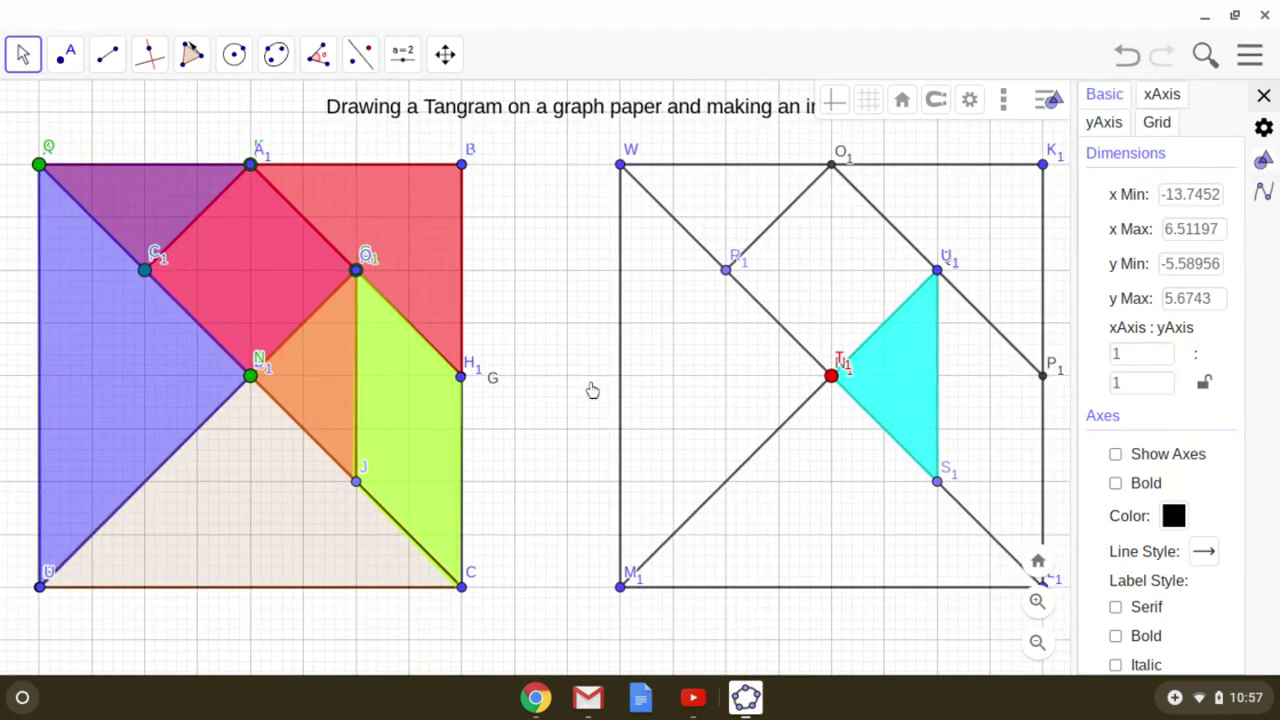